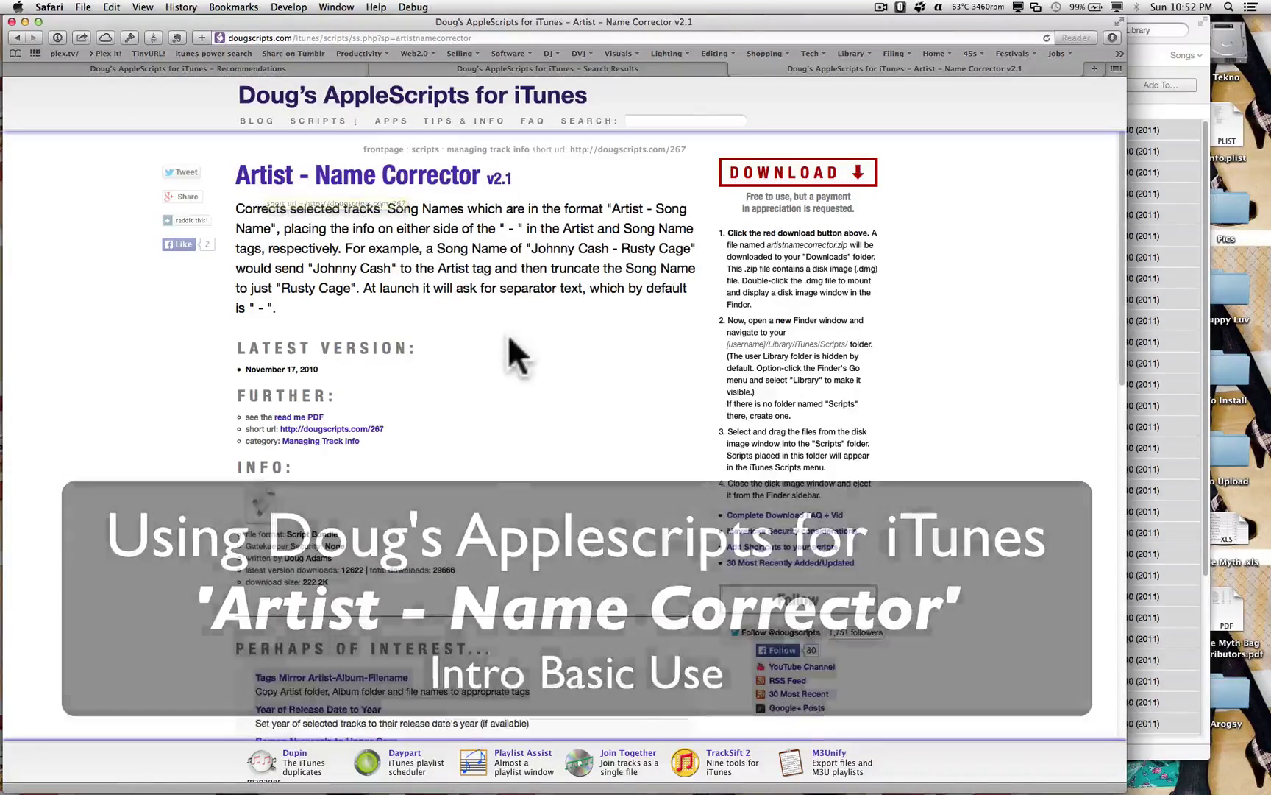
Switch from Safari to iTunes, showing the Balkan Club Top 40 (2011) playlist
key("super+Tab")
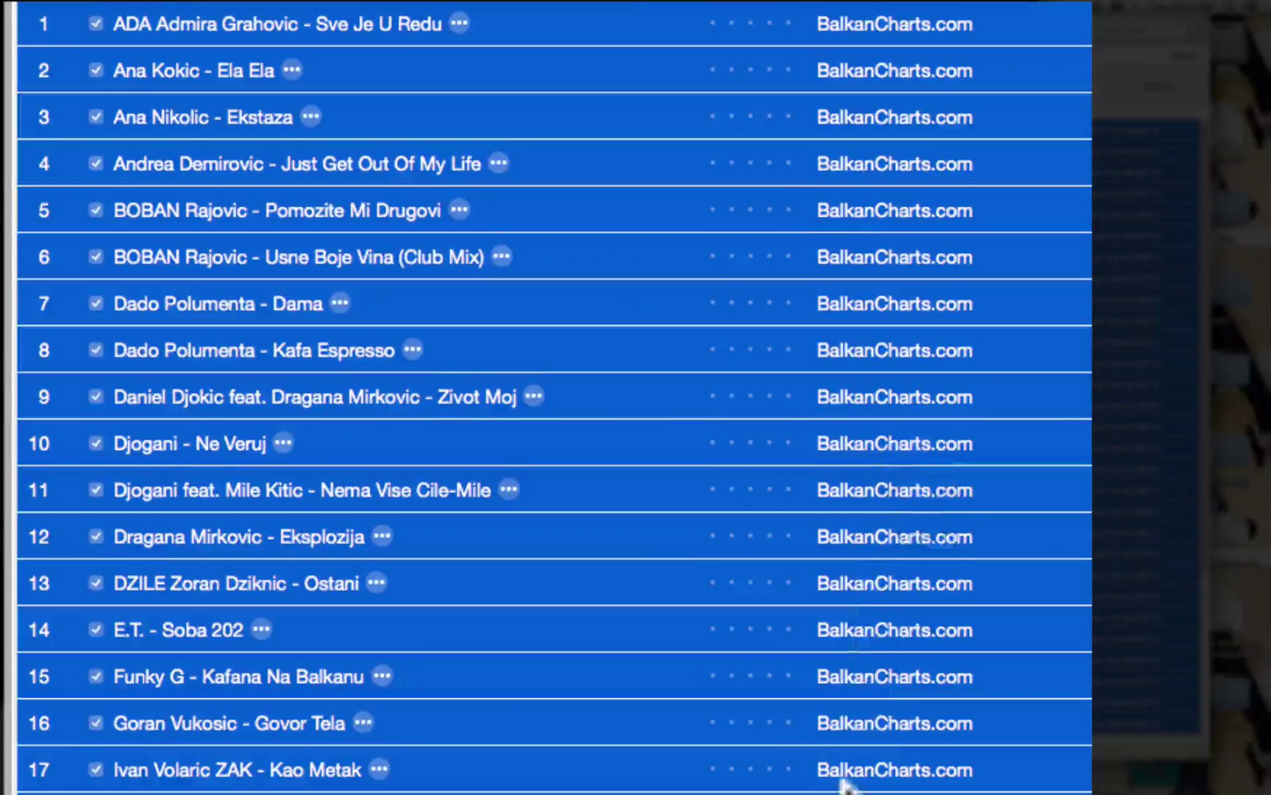
Run Artist – Name Corrector on the Balkan Club Top 40 tracks with the ' - ' separator
scroll(842, 780, "up", 10)
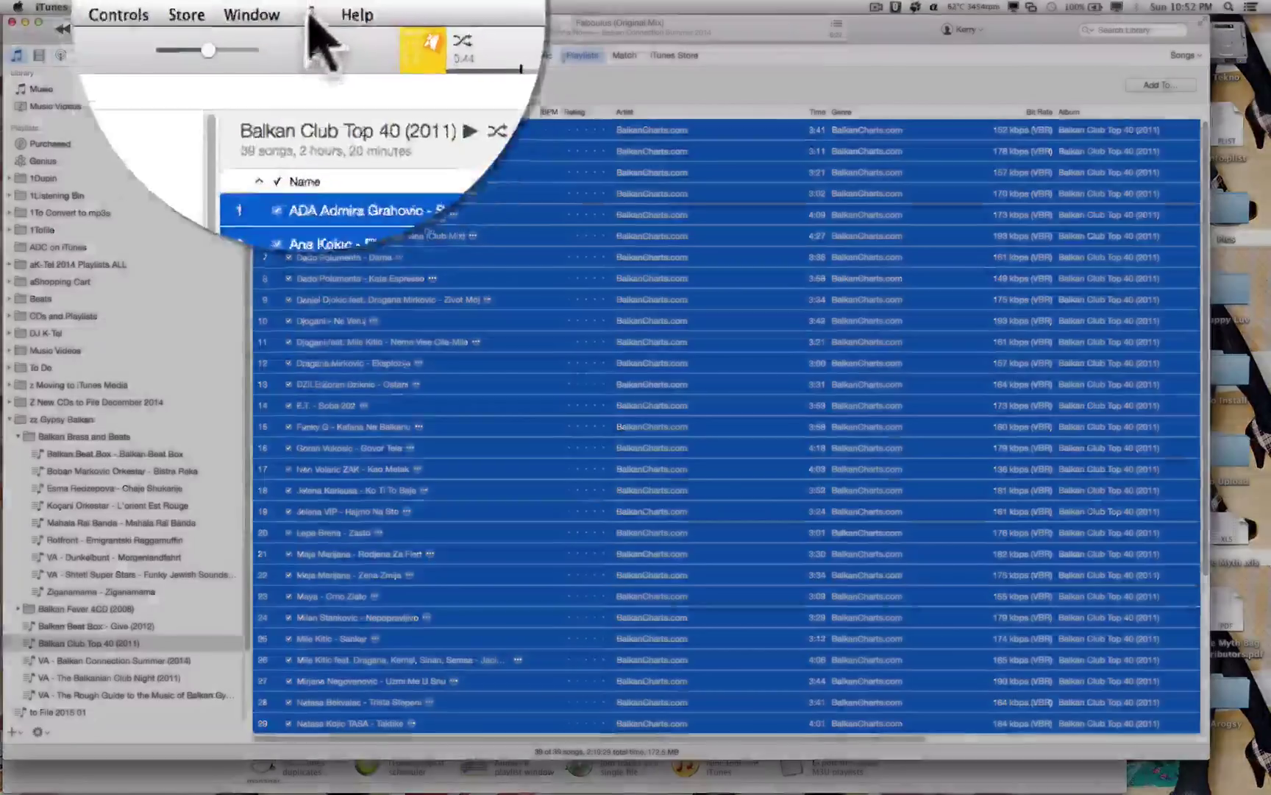
left_click(309, 9)
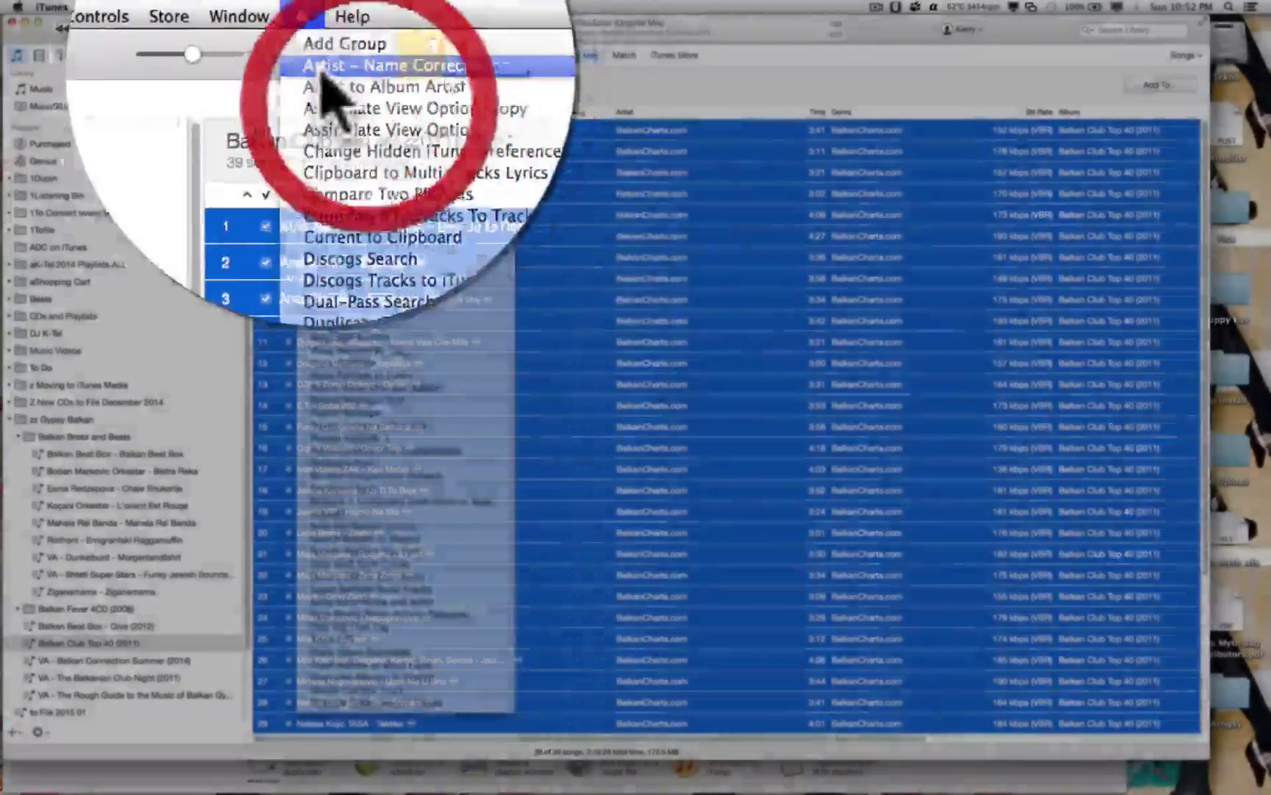
left_click(486, 129)
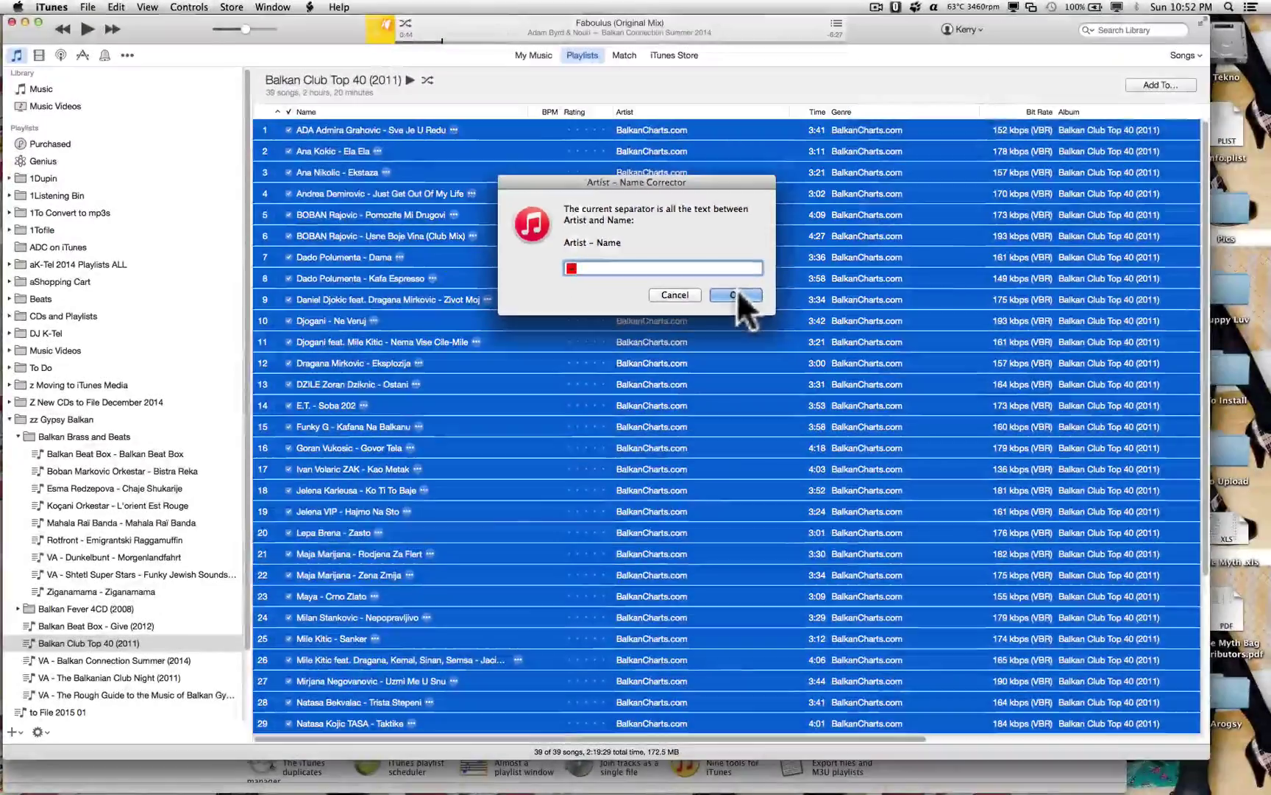
left_click(906, 480)
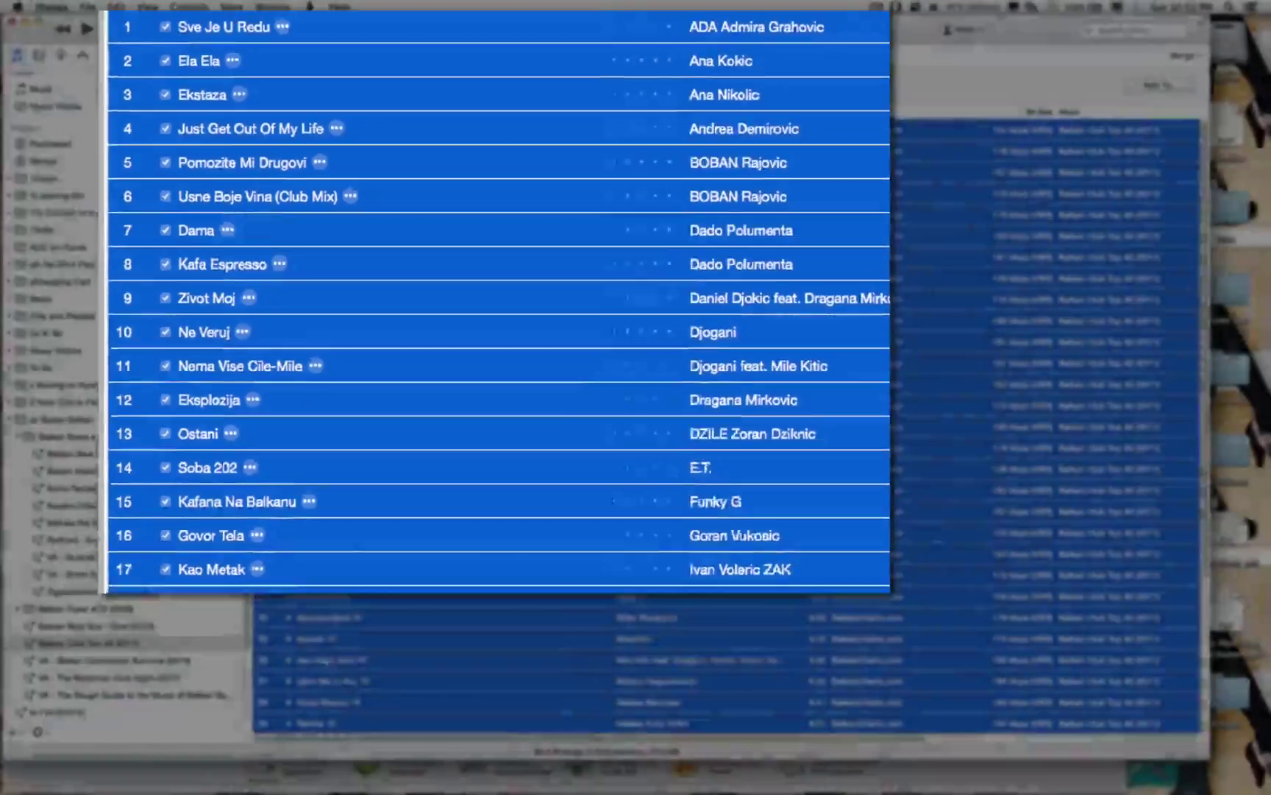
scroll(597, 542, "down", 5)
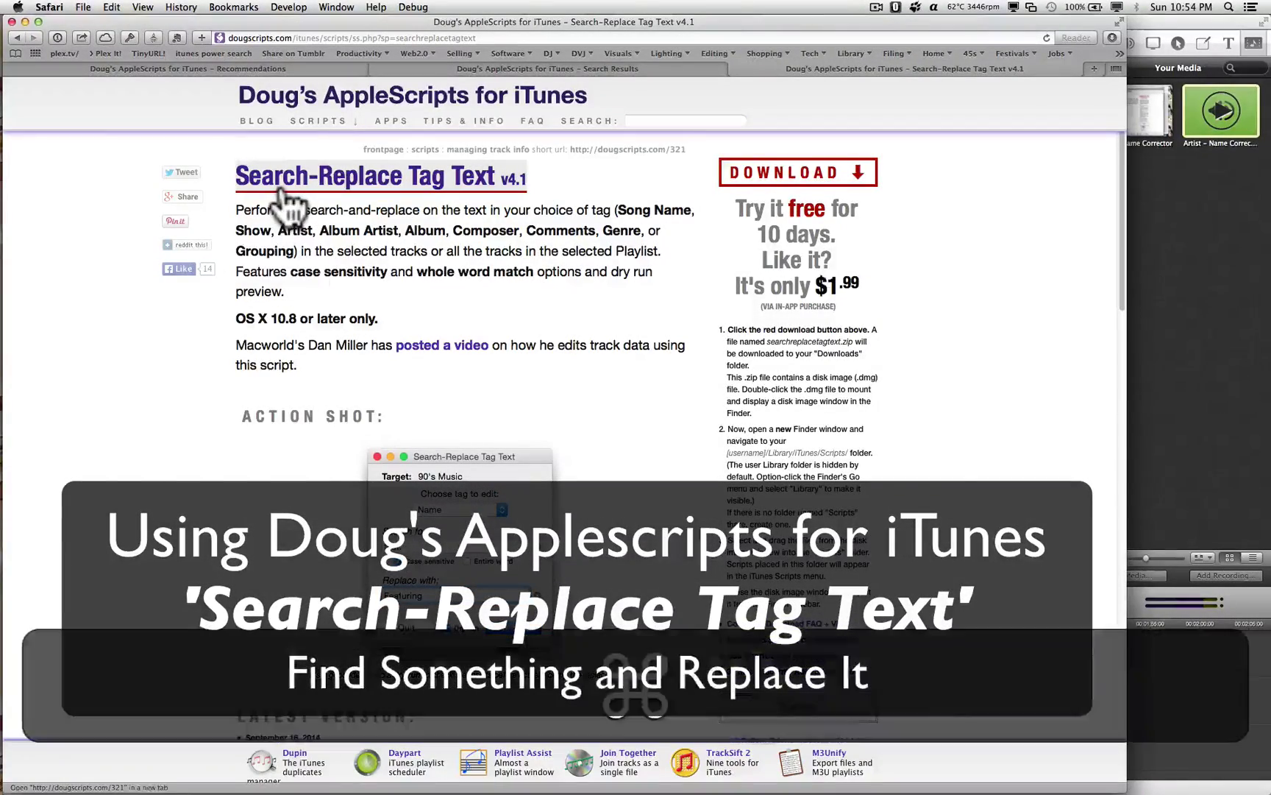
Switch from Safari back to iTunes and its playlist of remix tracks
key("super+Tab")
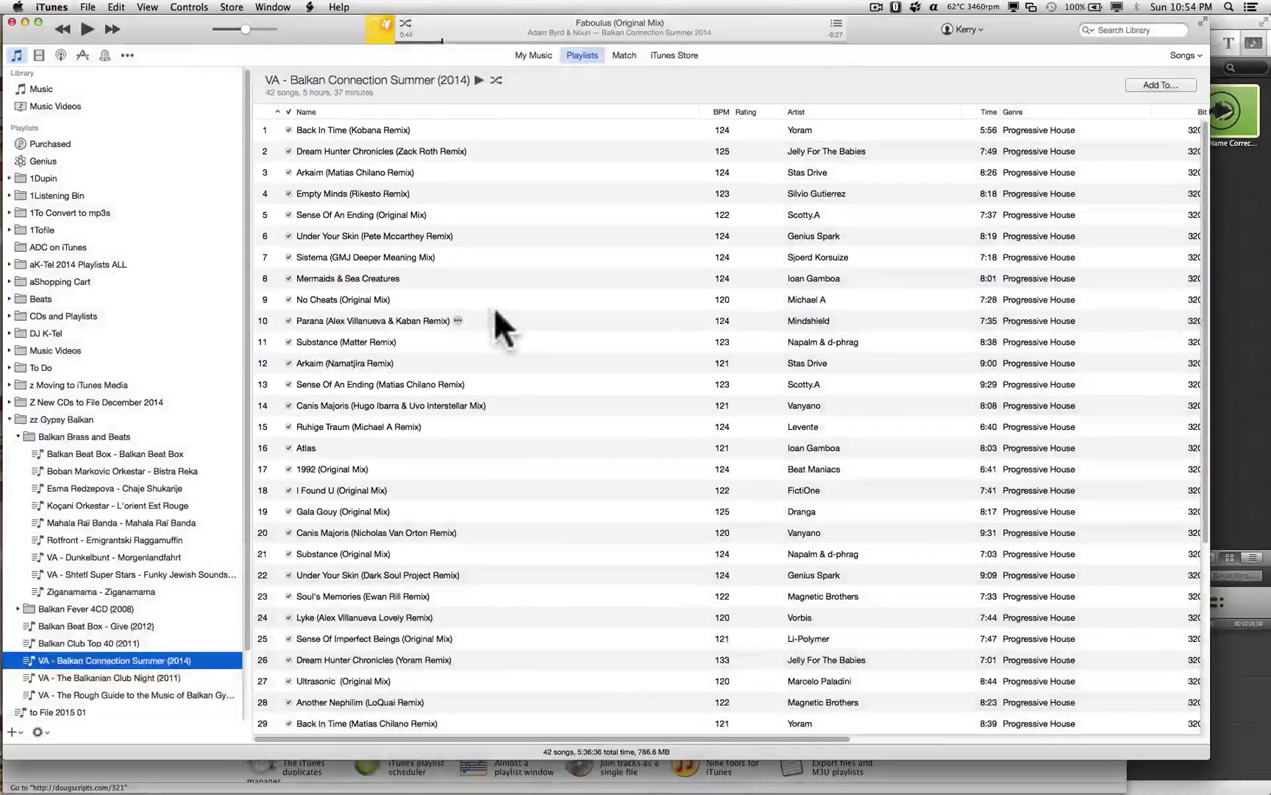
Select all 42 playlist tracks and launch the Search-Replace Tag Text script
key("super+a")
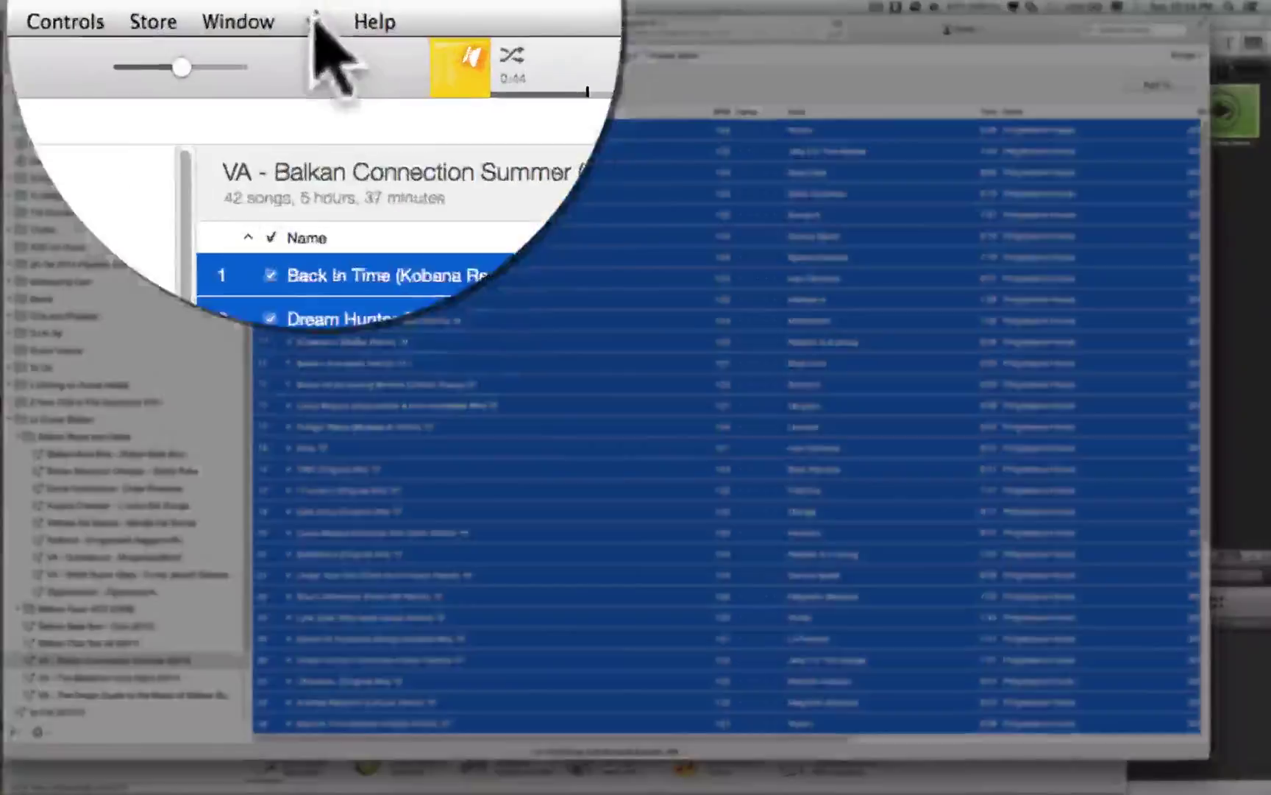
left_click(315, 21)
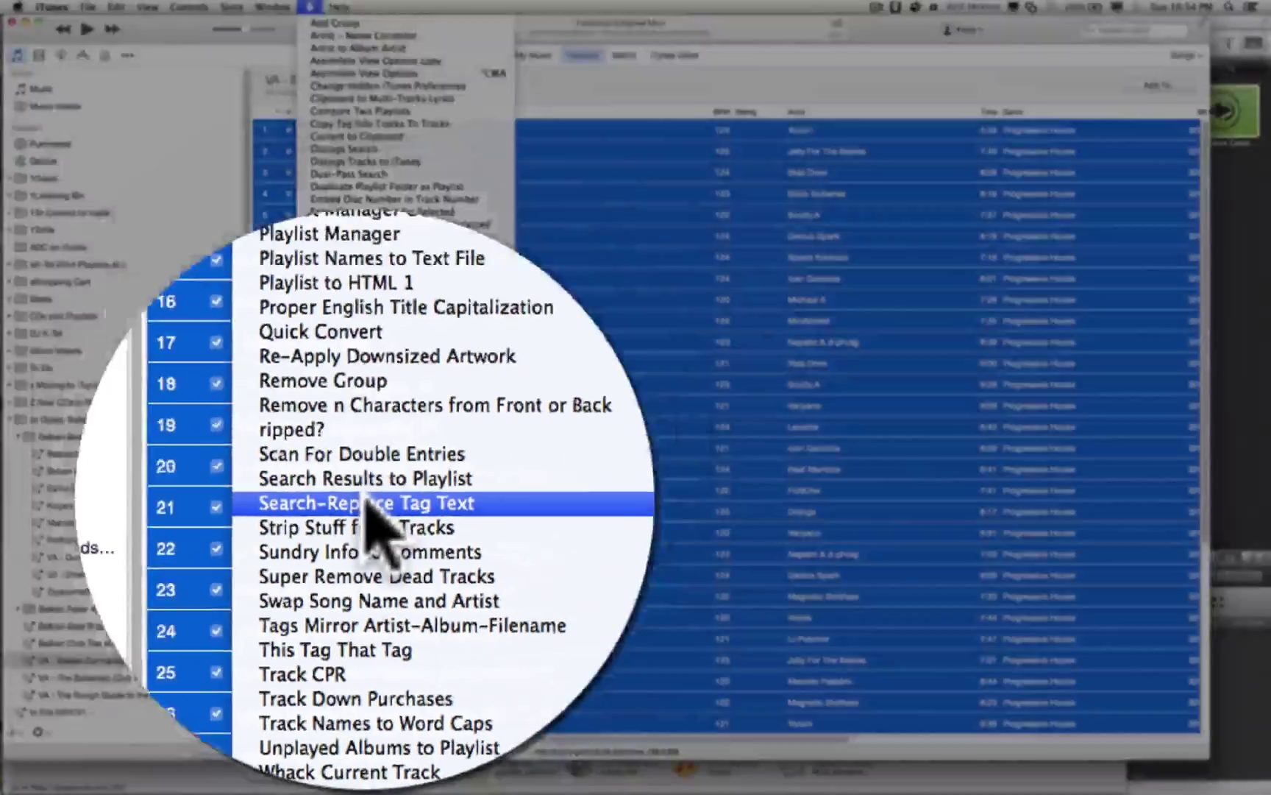
left_click(483, 316)
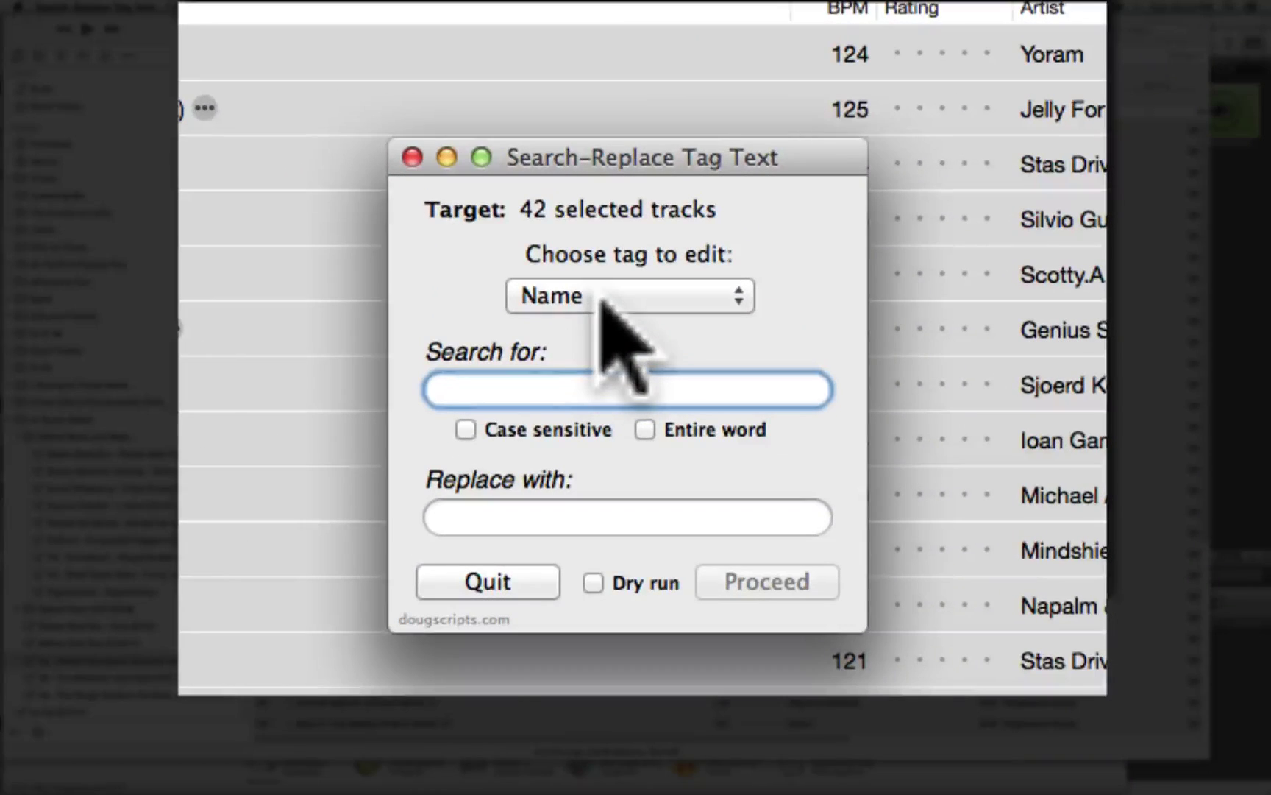
Dry-run replacing ' (Original Mix)' with nothing in the Name tag
left_click(600, 298)
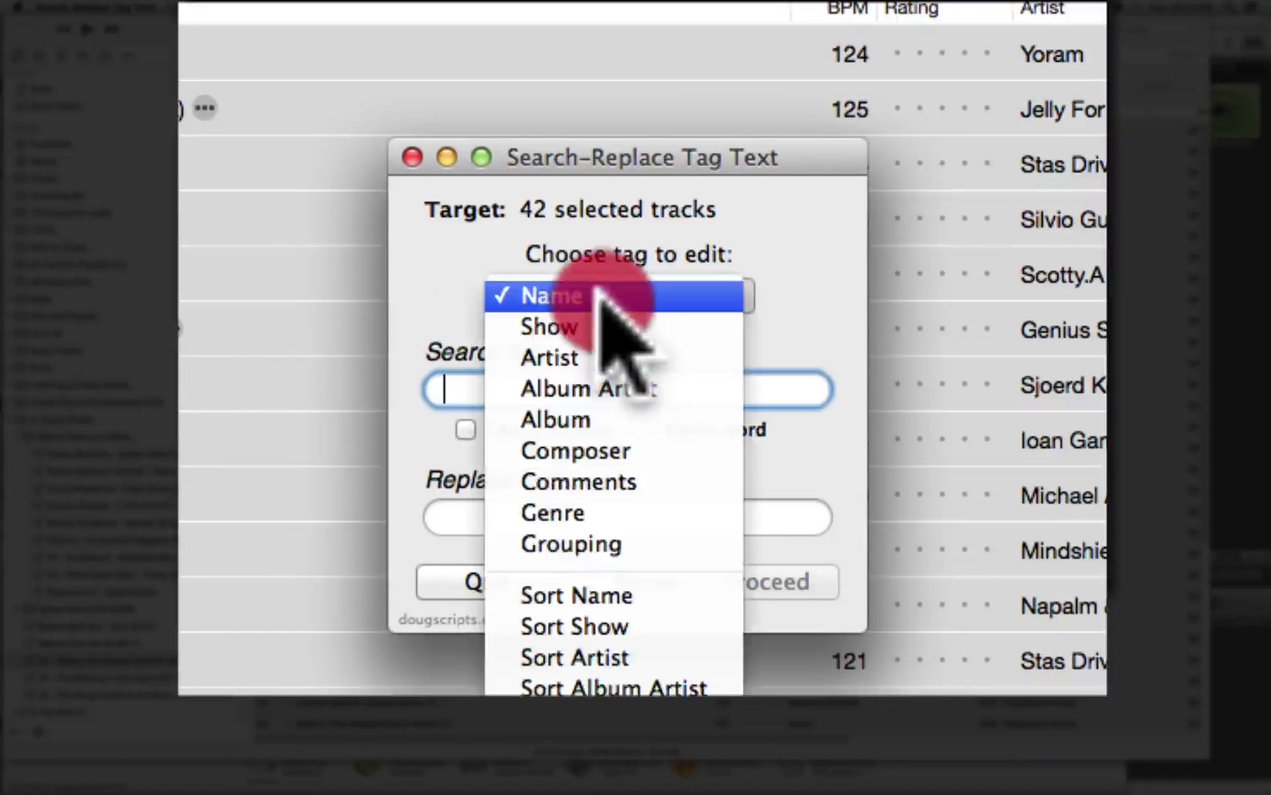
left_click(600, 295)
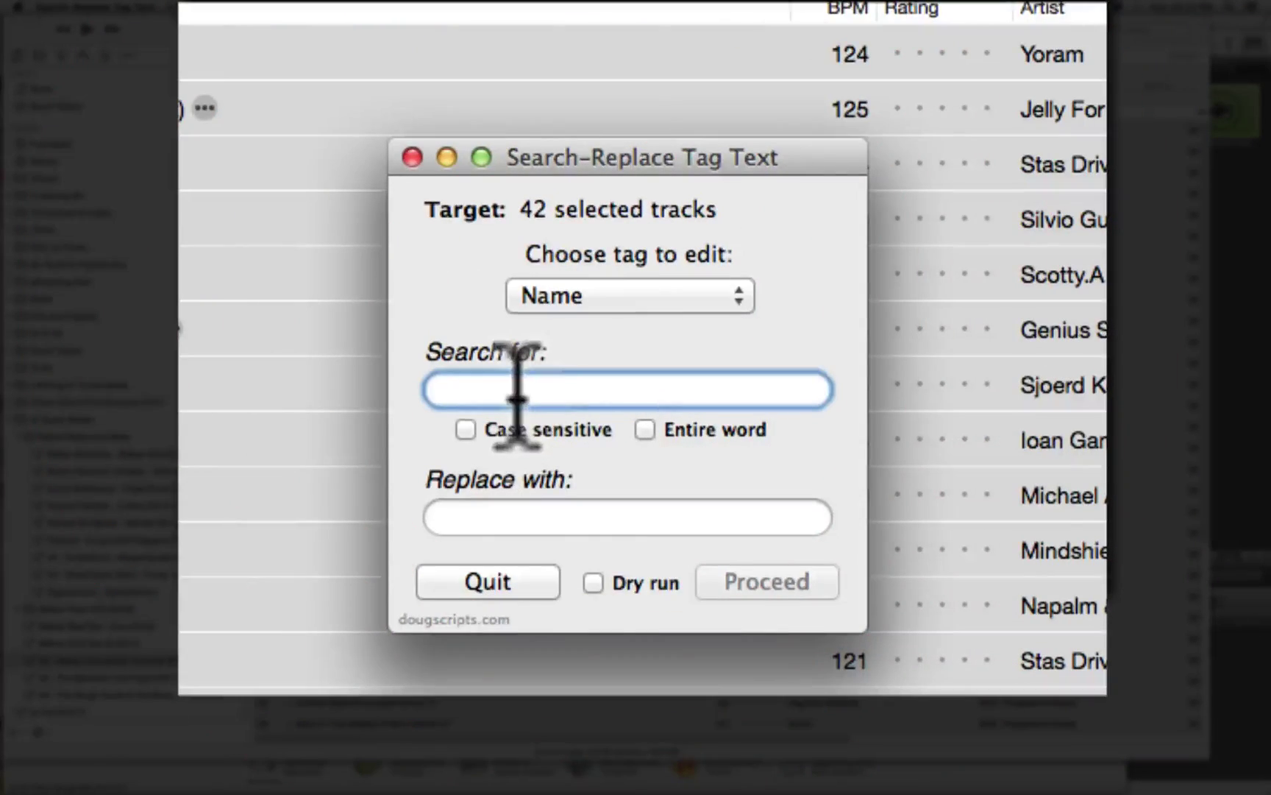
left_click(517, 390)
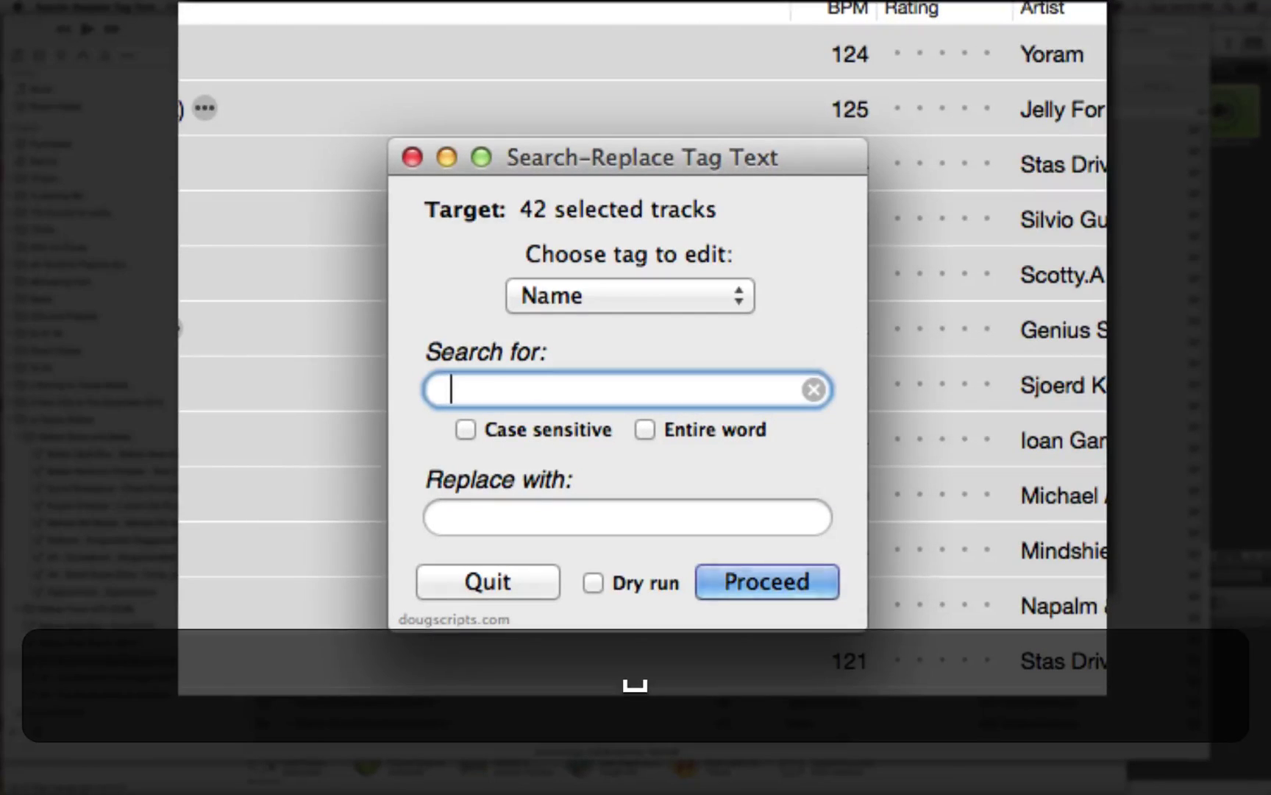
type("(O")
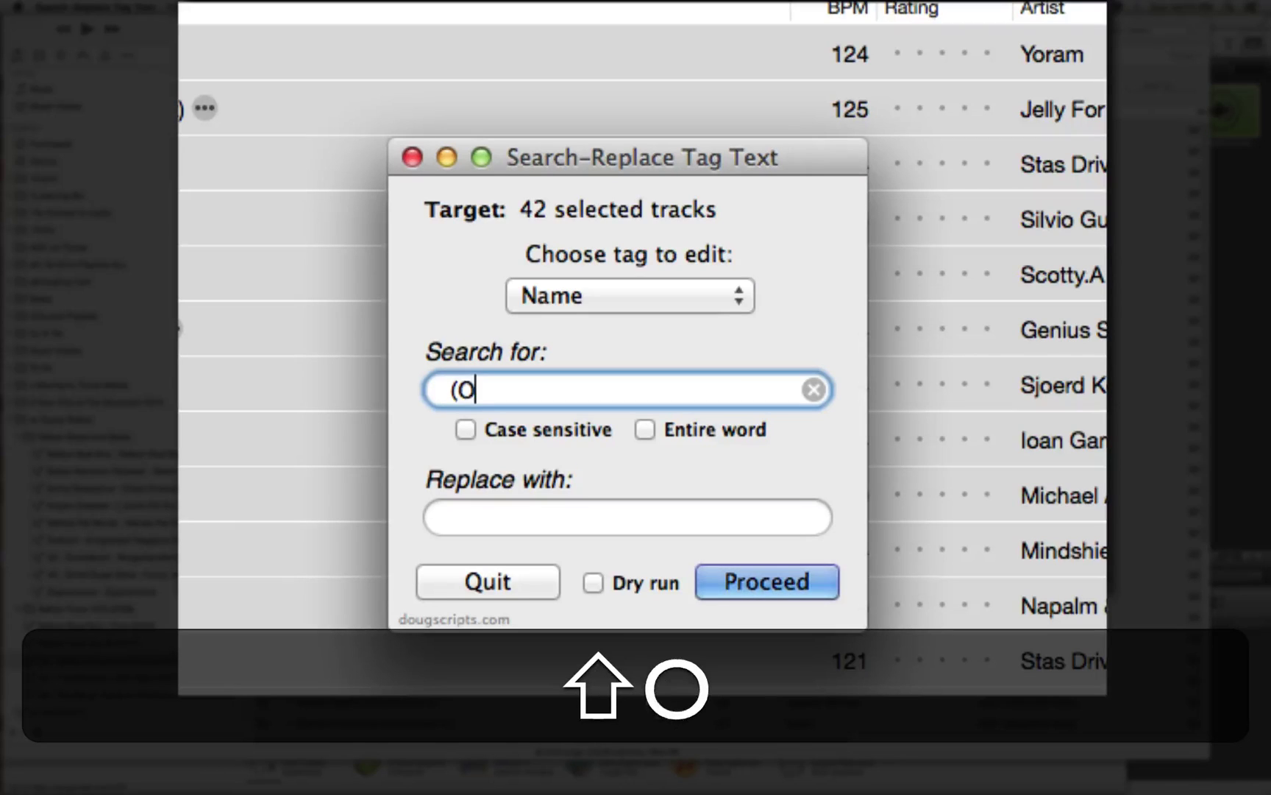
type("rig")
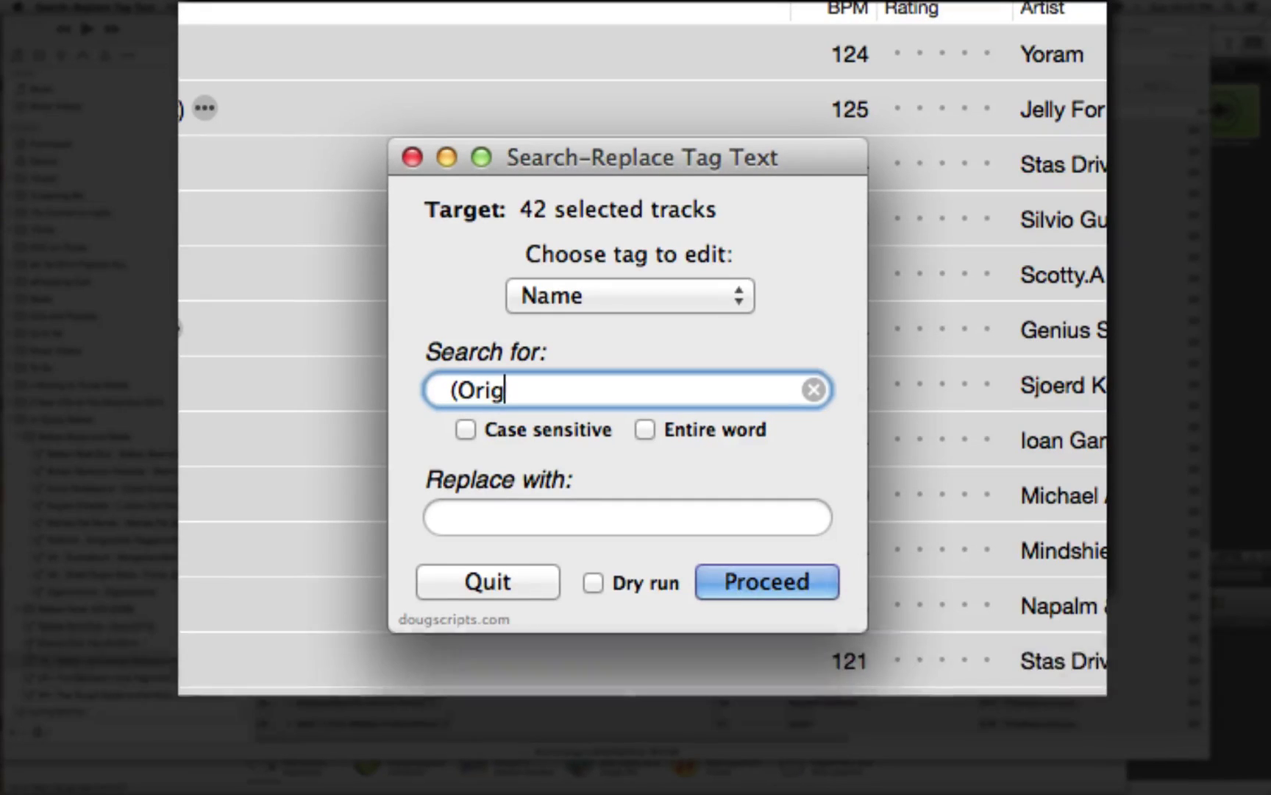
type("inal Mix)")
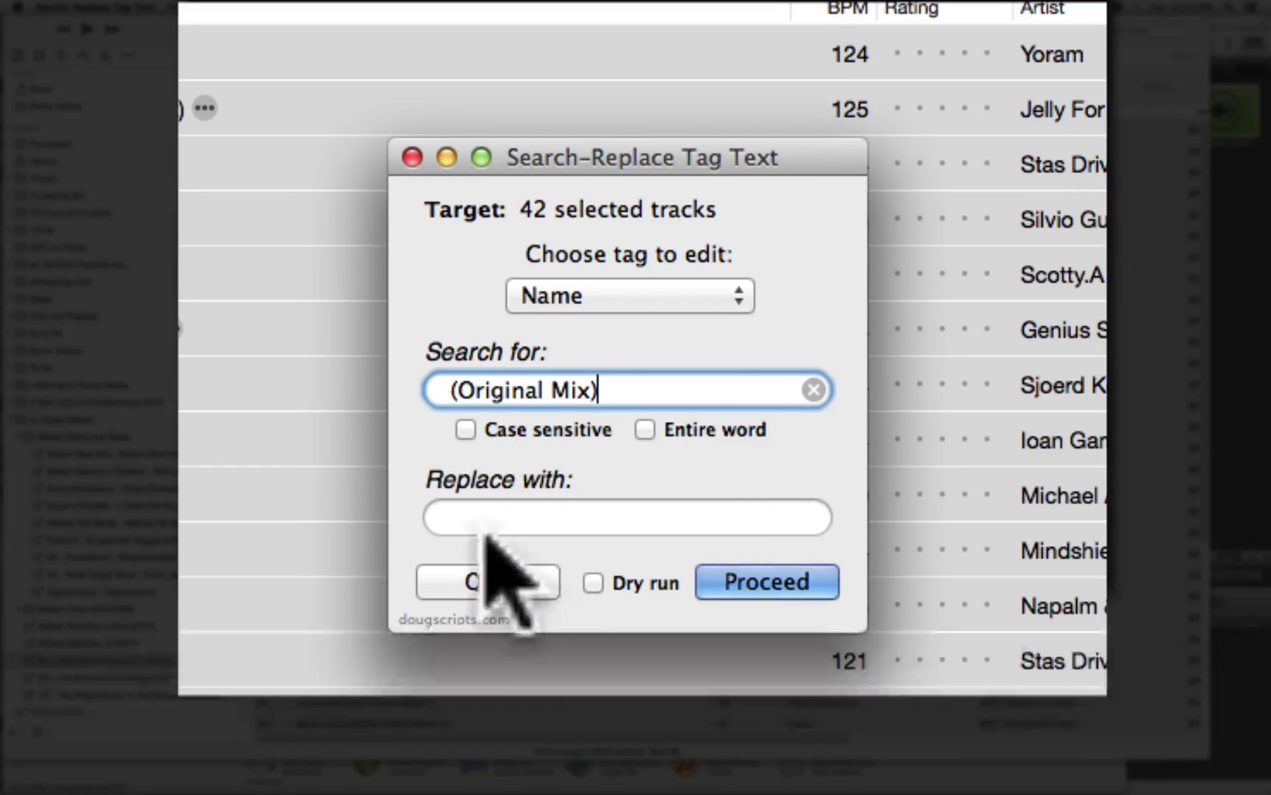
left_click(471, 515)
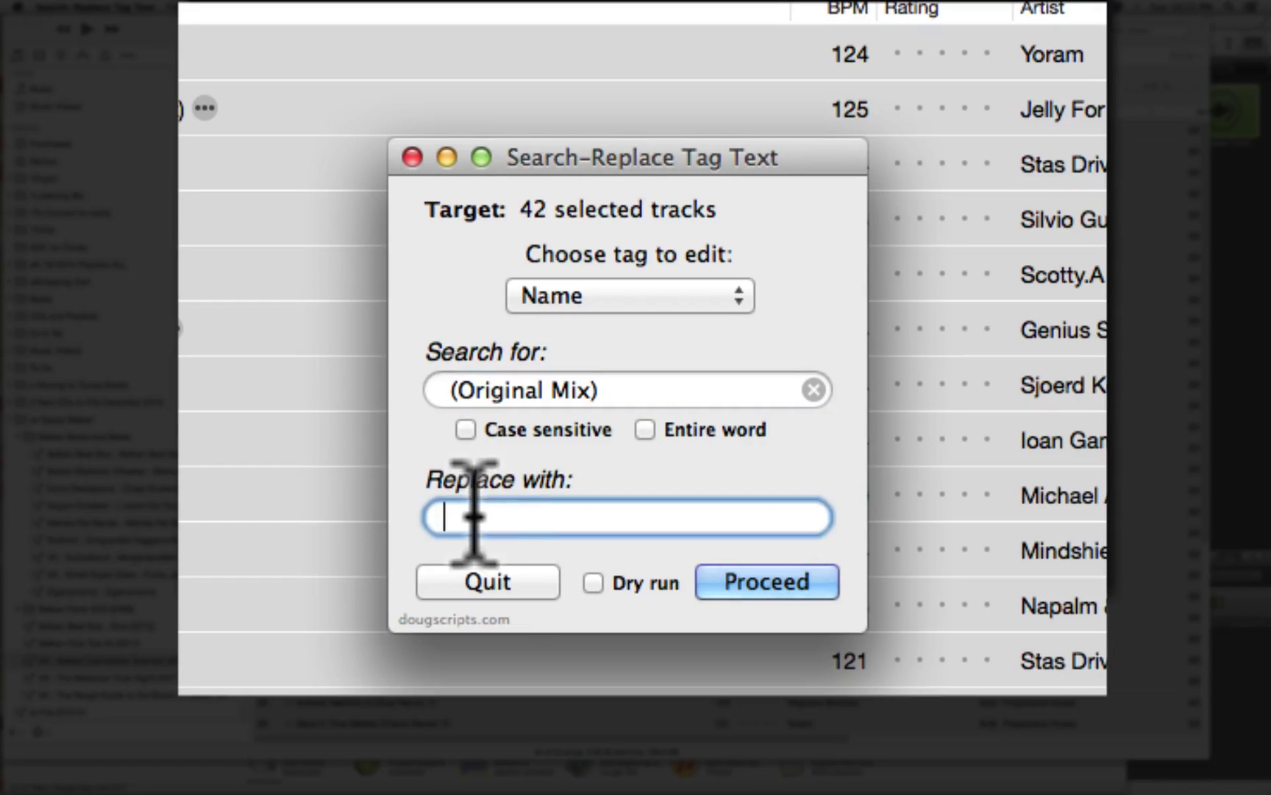
left_click(593, 581)
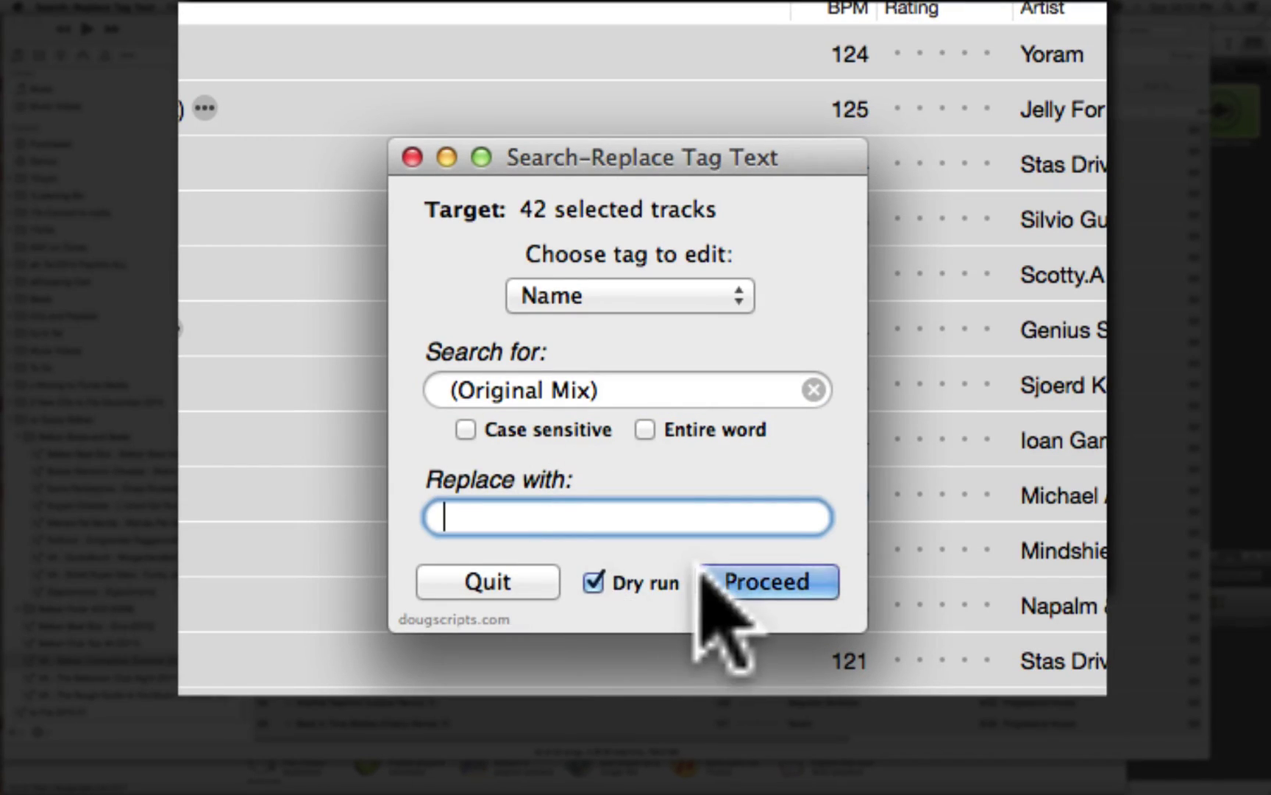
left_click(743, 581)
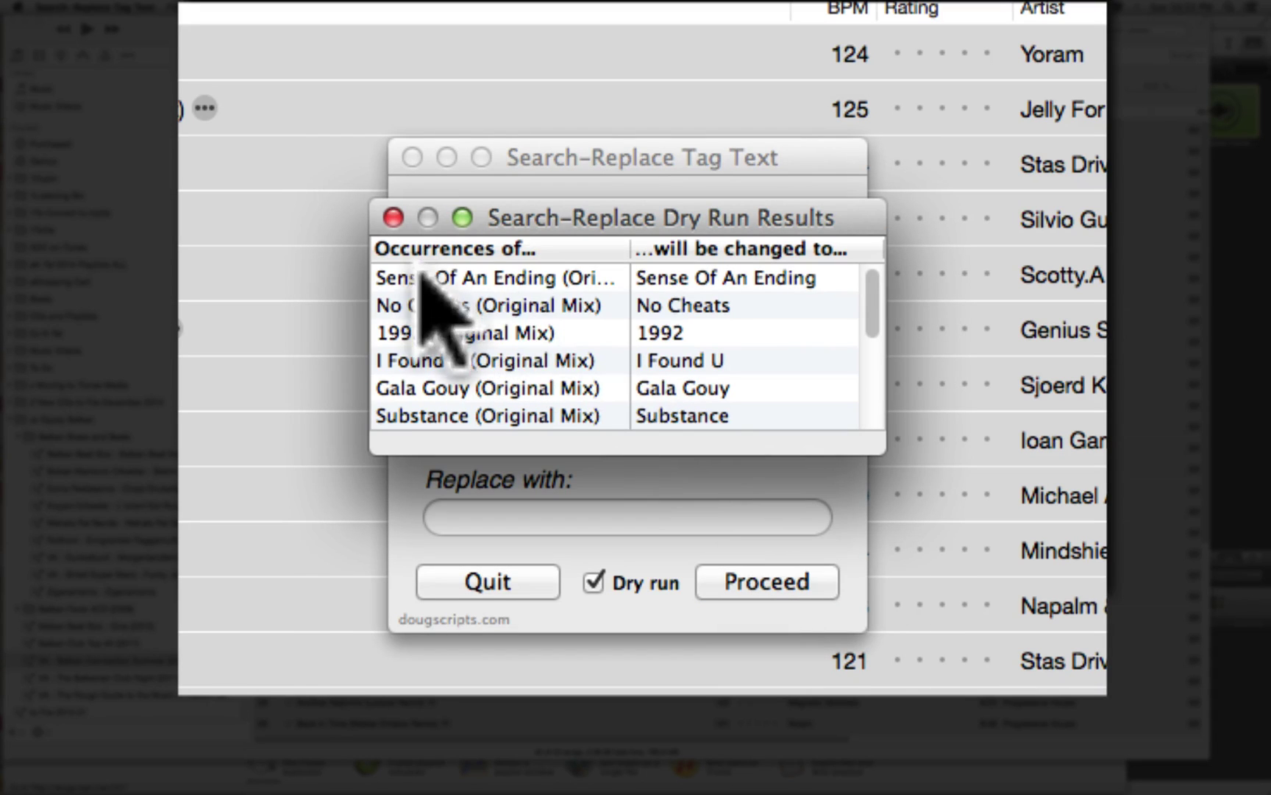
Review the 13 dry-run changes, then apply the replacement with Dry run turned off
left_click_drag(881, 450, 942, 427)
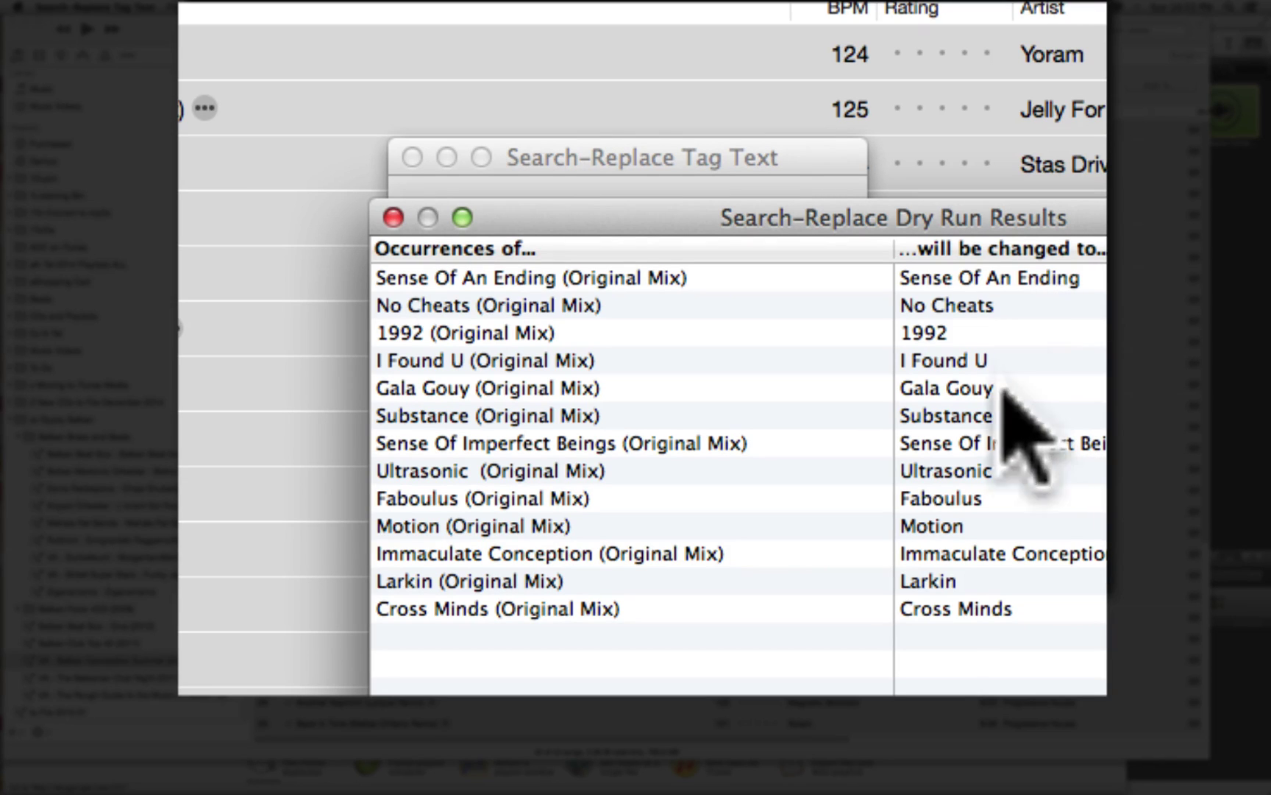
left_click(393, 218)
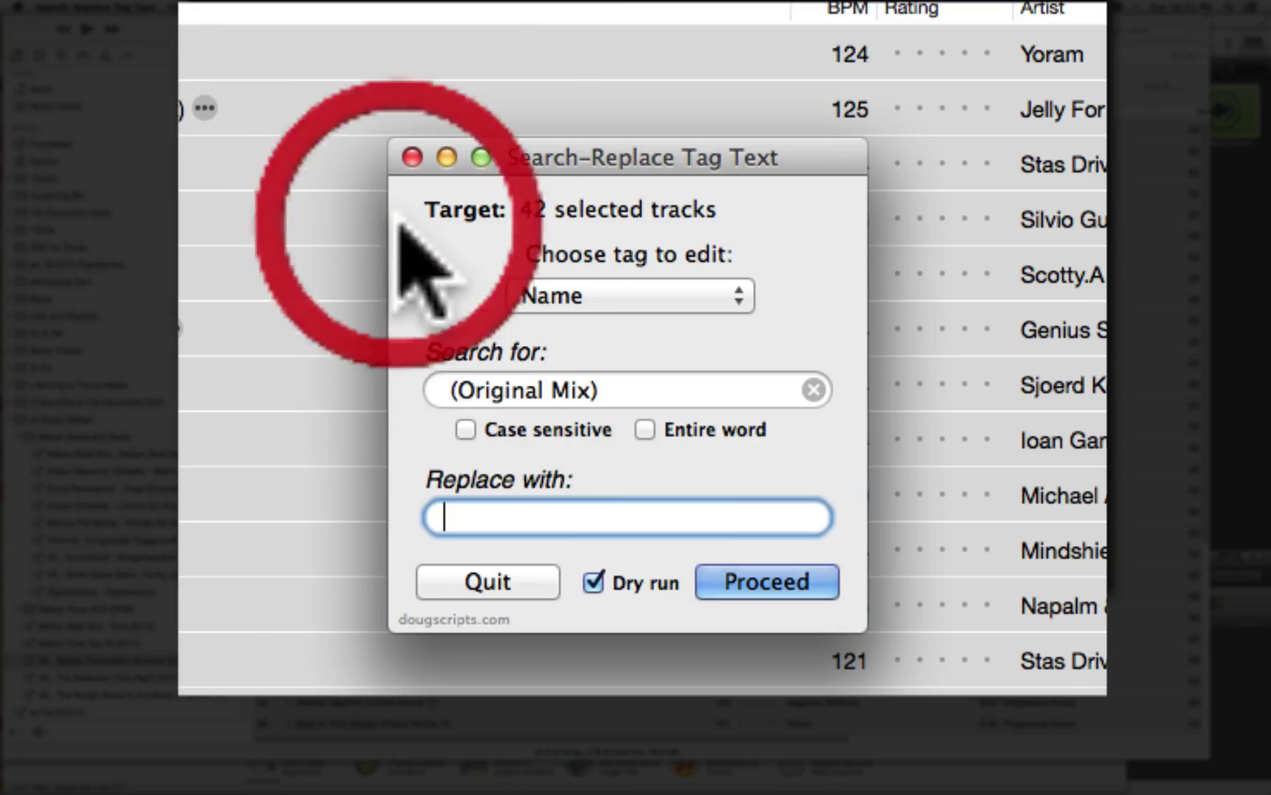
left_click(593, 584)
left_click(736, 582)
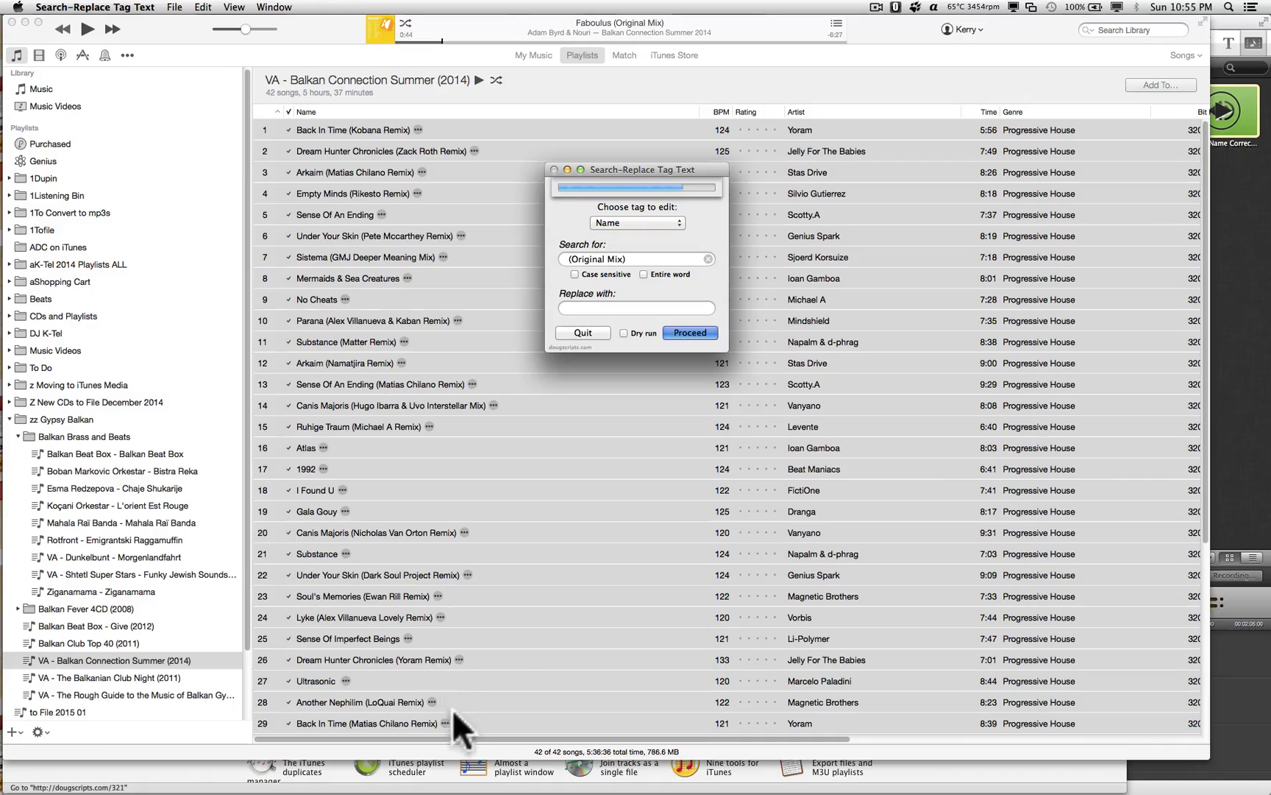
Dismiss the 13-tracks-changed alert and quit the Search-Replace script
scroll(505, 659, "down", 5)
scroll(505, 660, "down", 2)
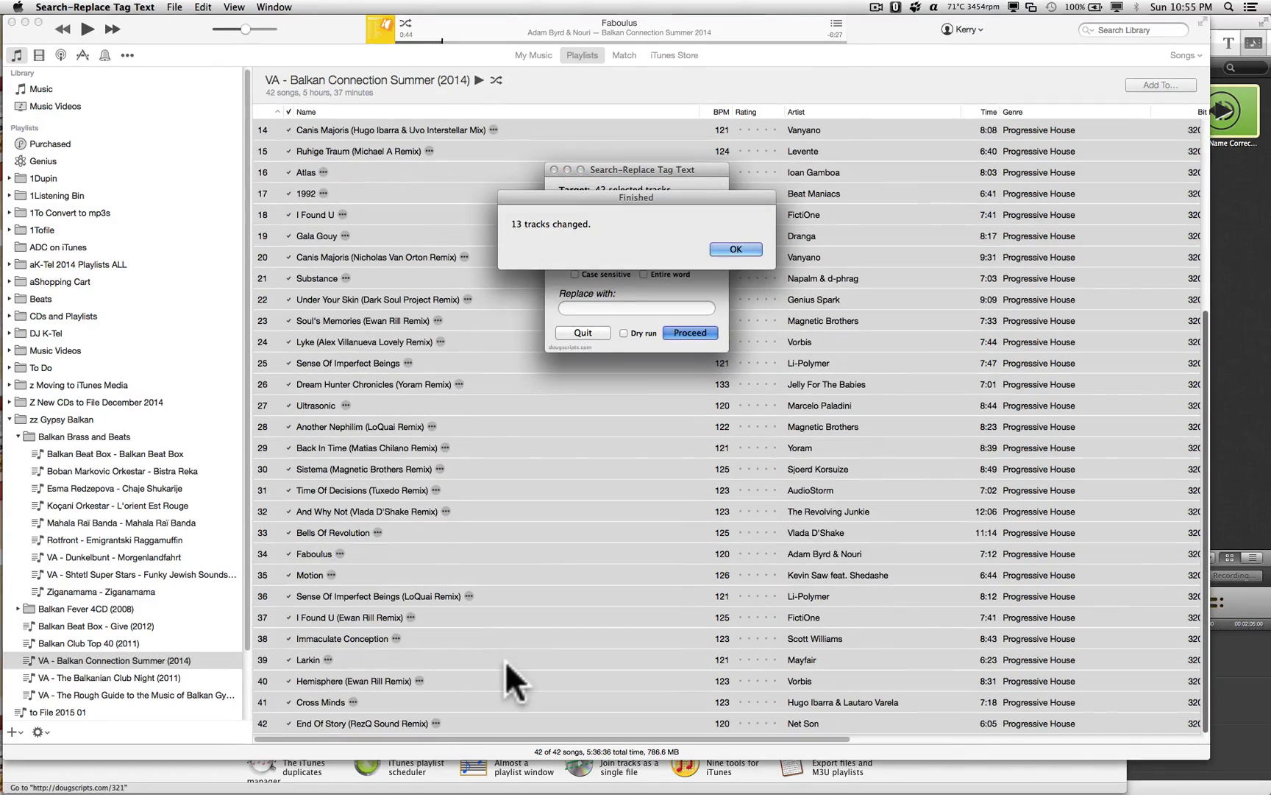
left_click(734, 249)
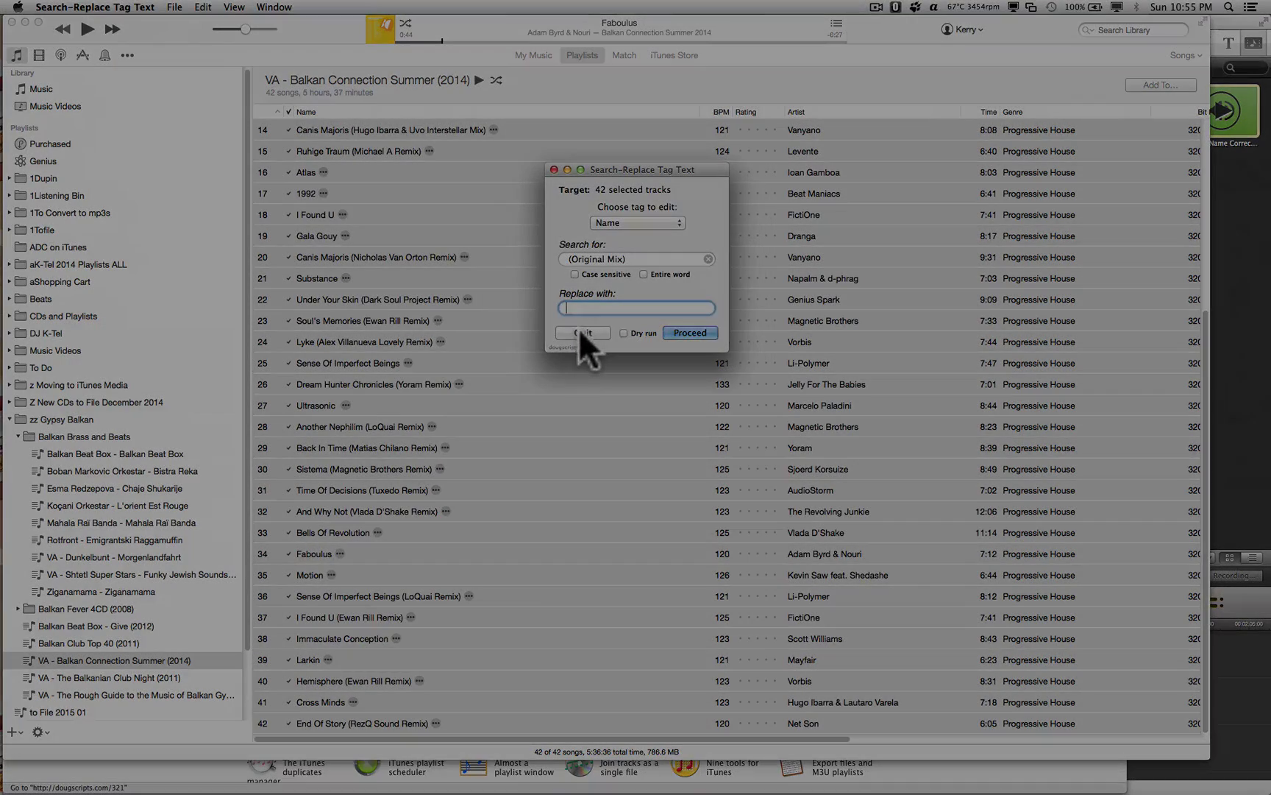
left_click(581, 332)
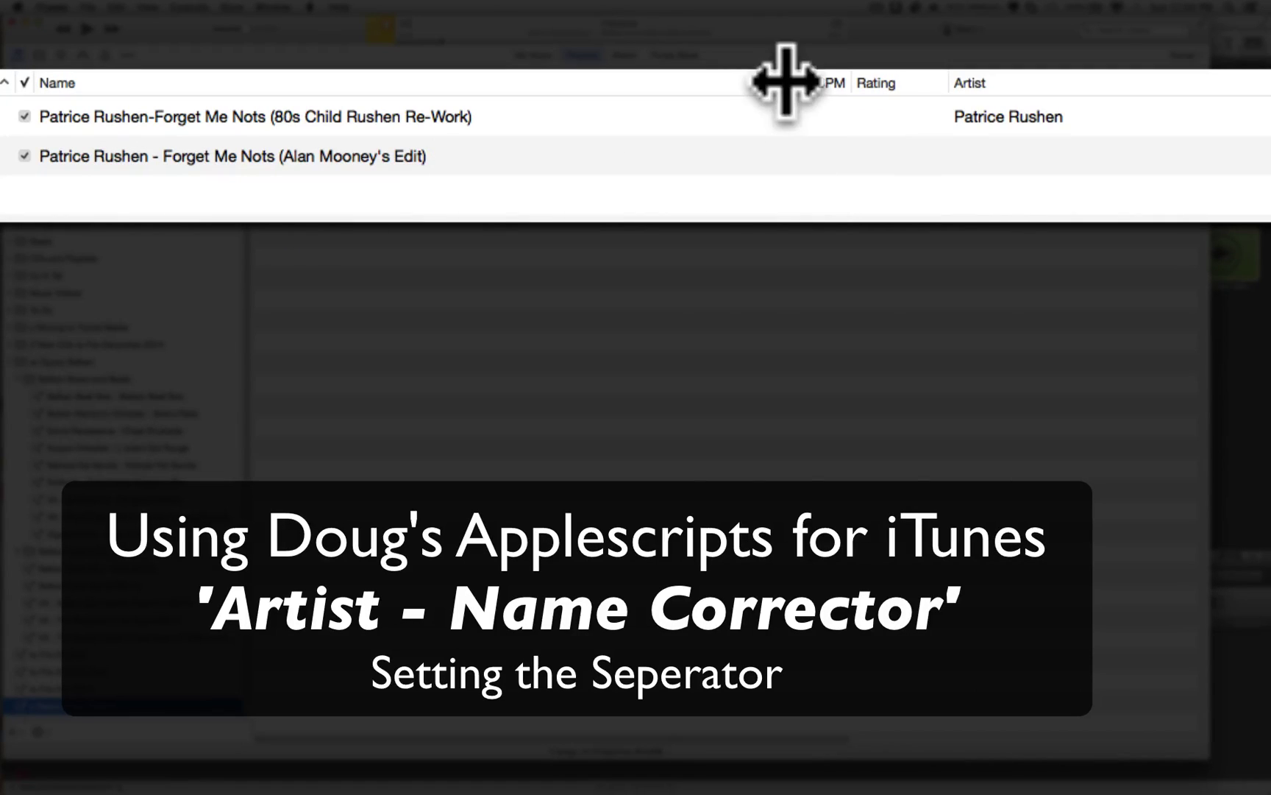
Narrow the Name column and split track 2 into Patrice Rushen and 'Forget Me Nots (Alan Mooney's Edit)'
left_click_drag(785, 82, 630, 82)
left_click(110, 156)
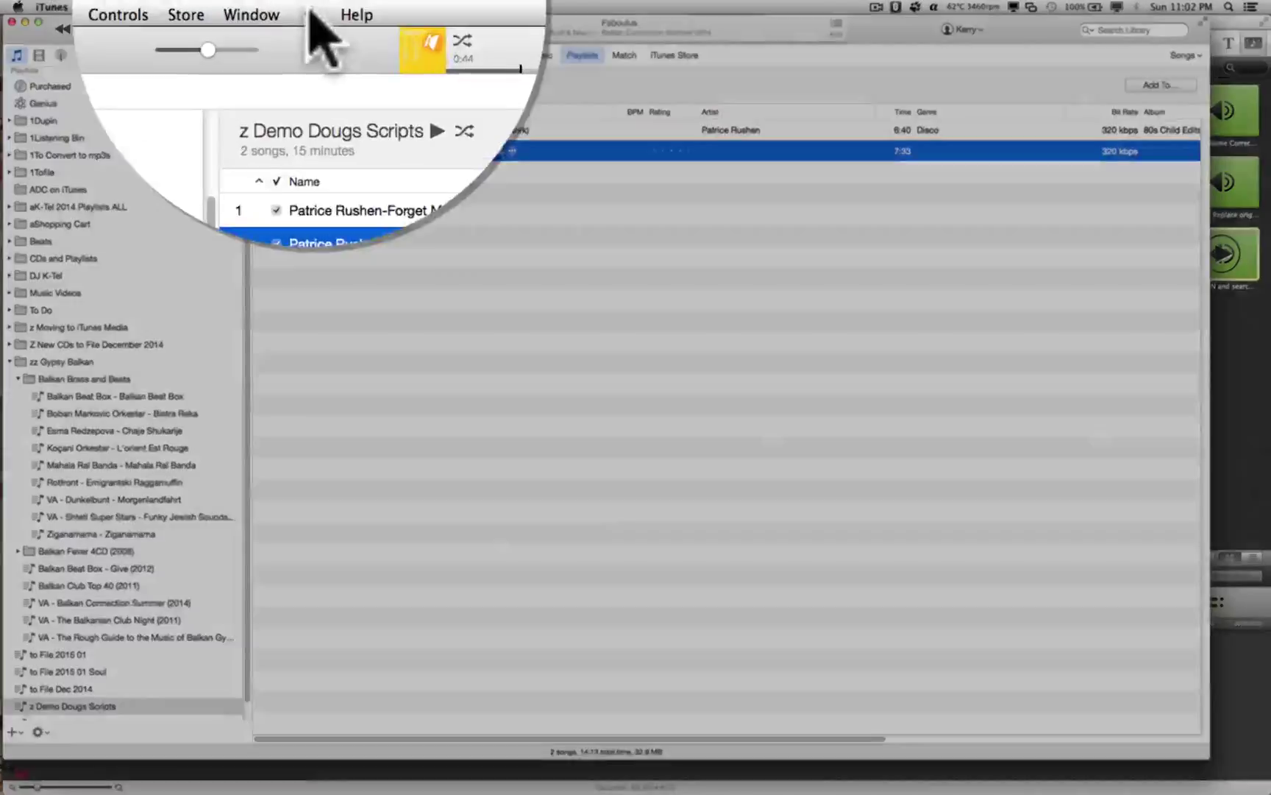
left_click(313, 7)
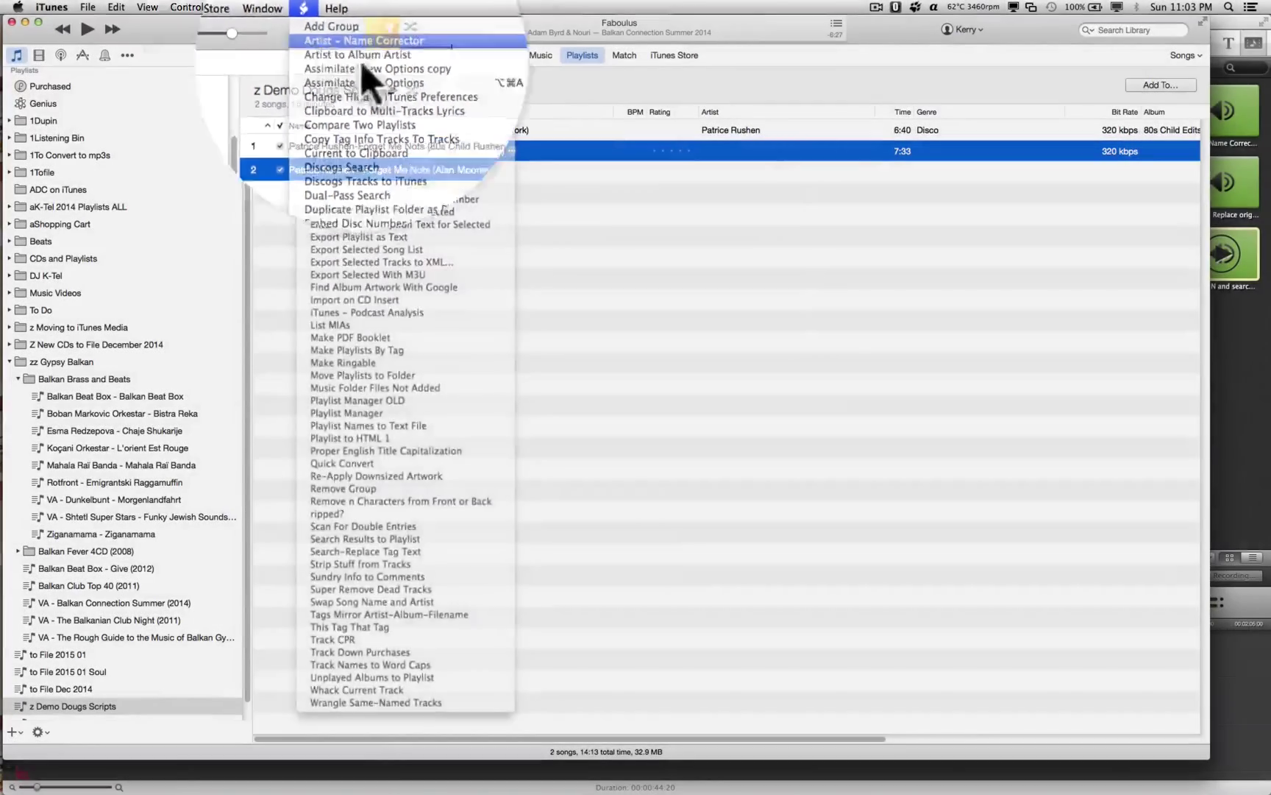
left_click(501, 127)
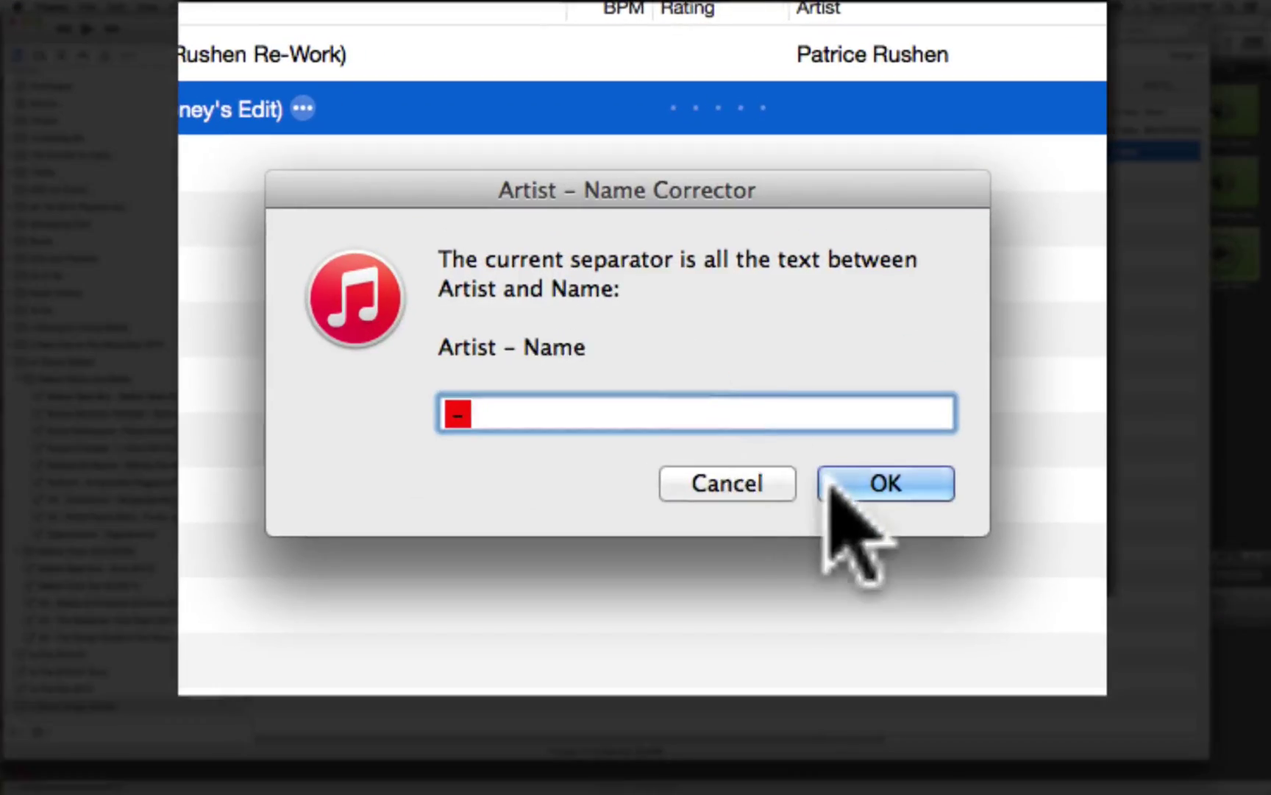
left_click(852, 417)
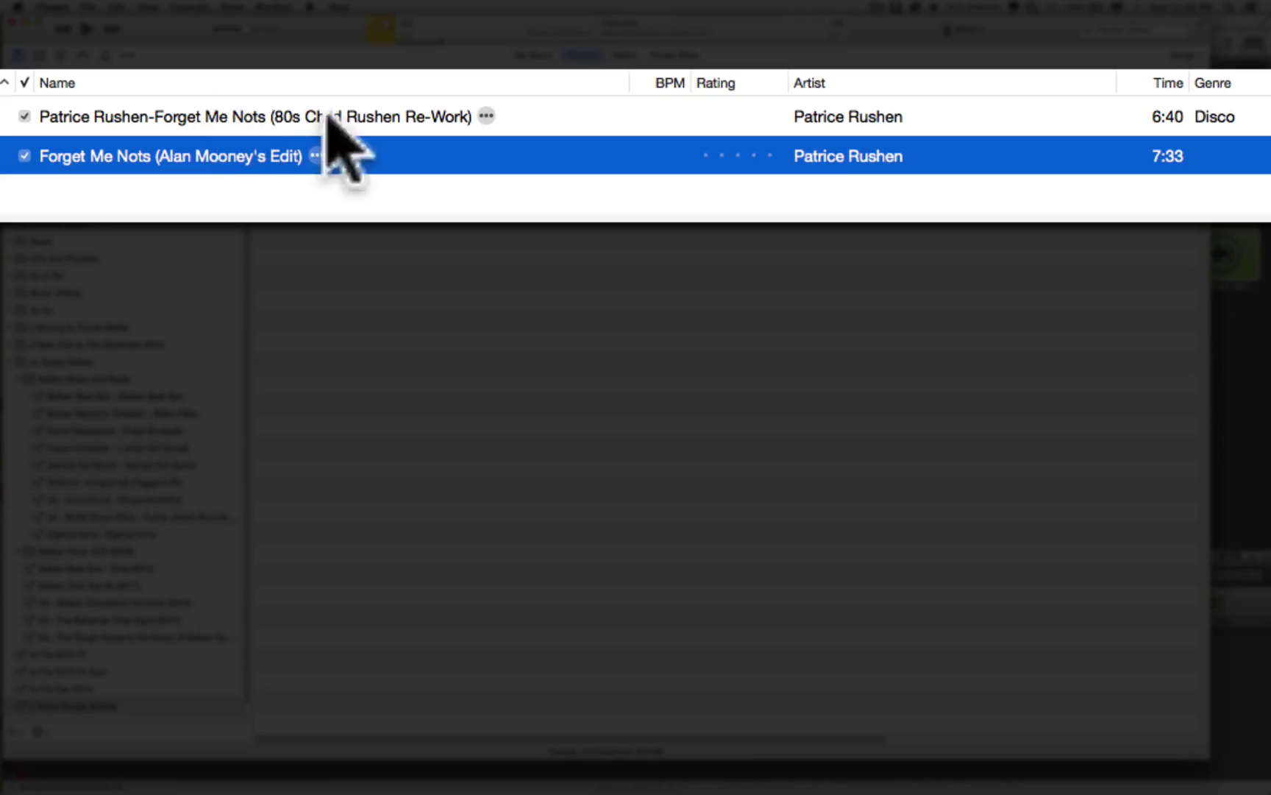
left_click(179, 118)
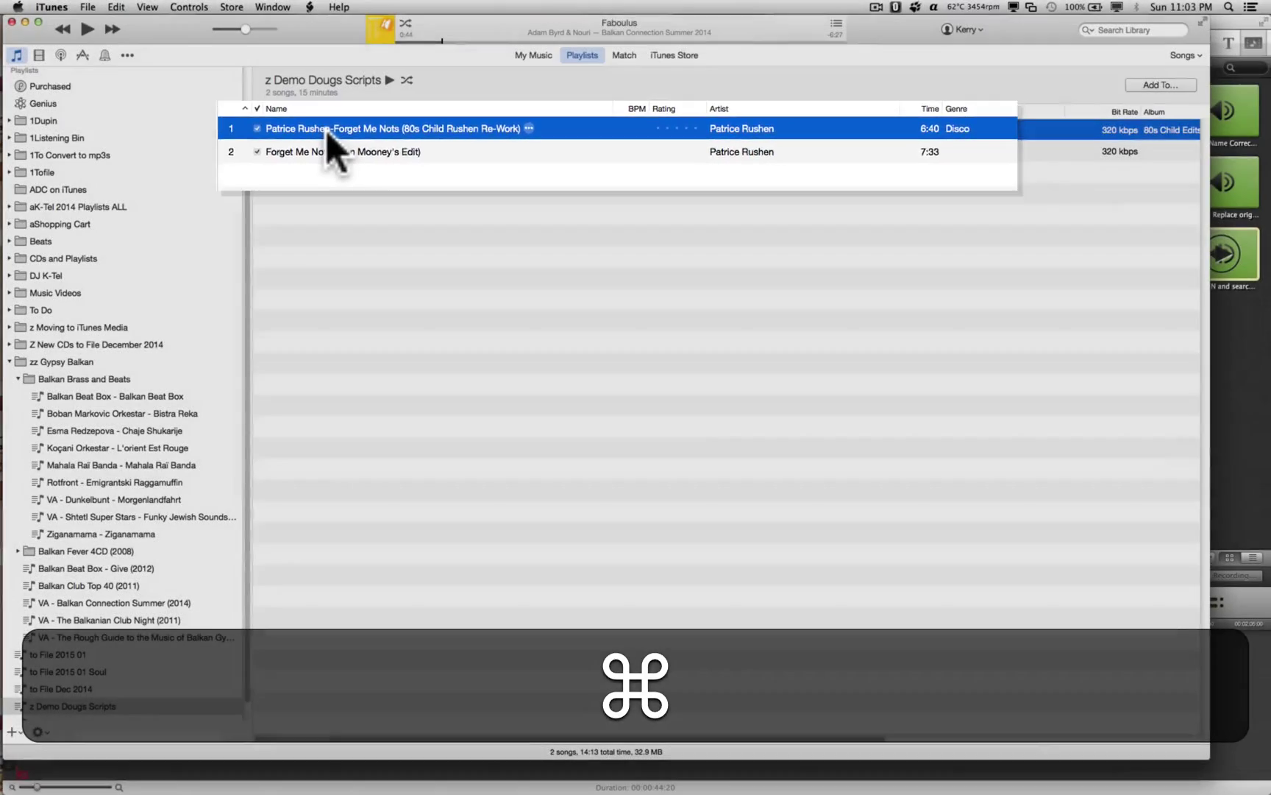
Rename track 1 to 'Patrice Rushen - Forget Me Nots (80s Child Rushen Re-Work)' with spaced hyphen
key("super+i")
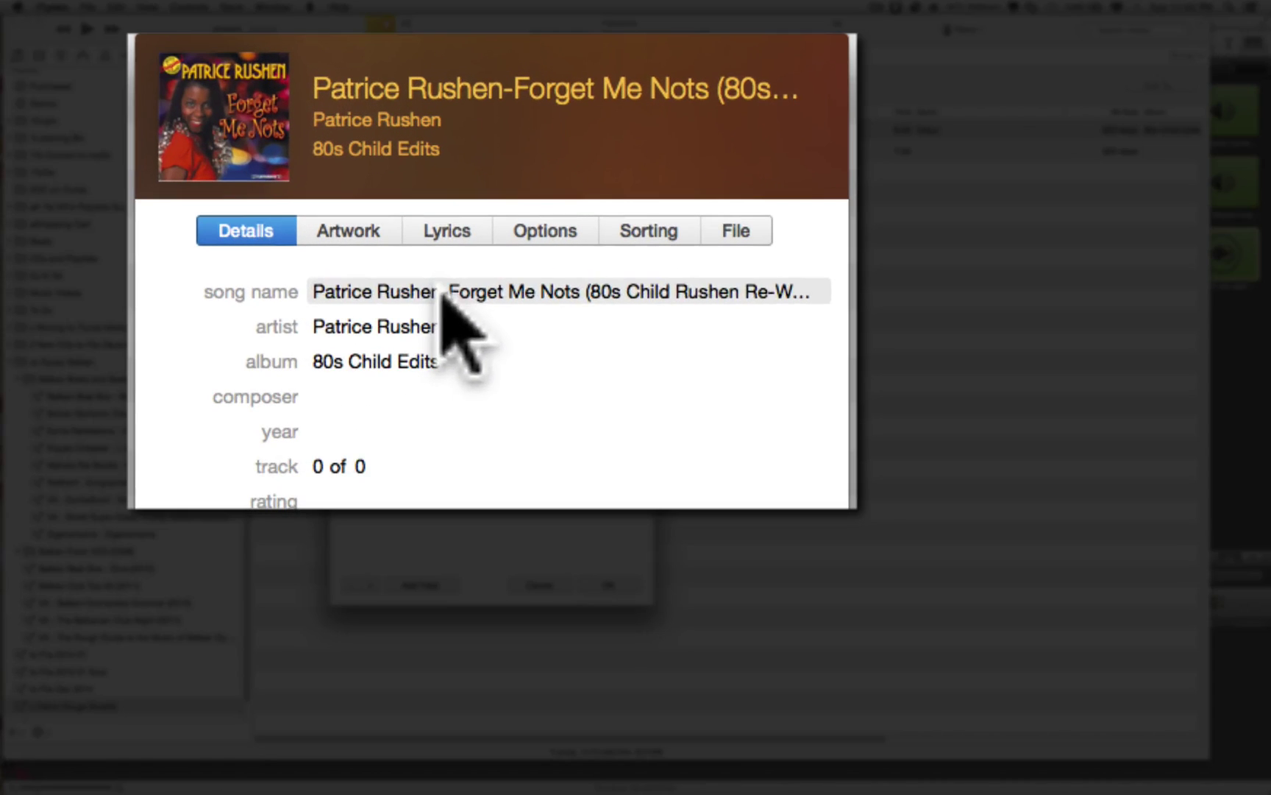
left_click(473, 280)
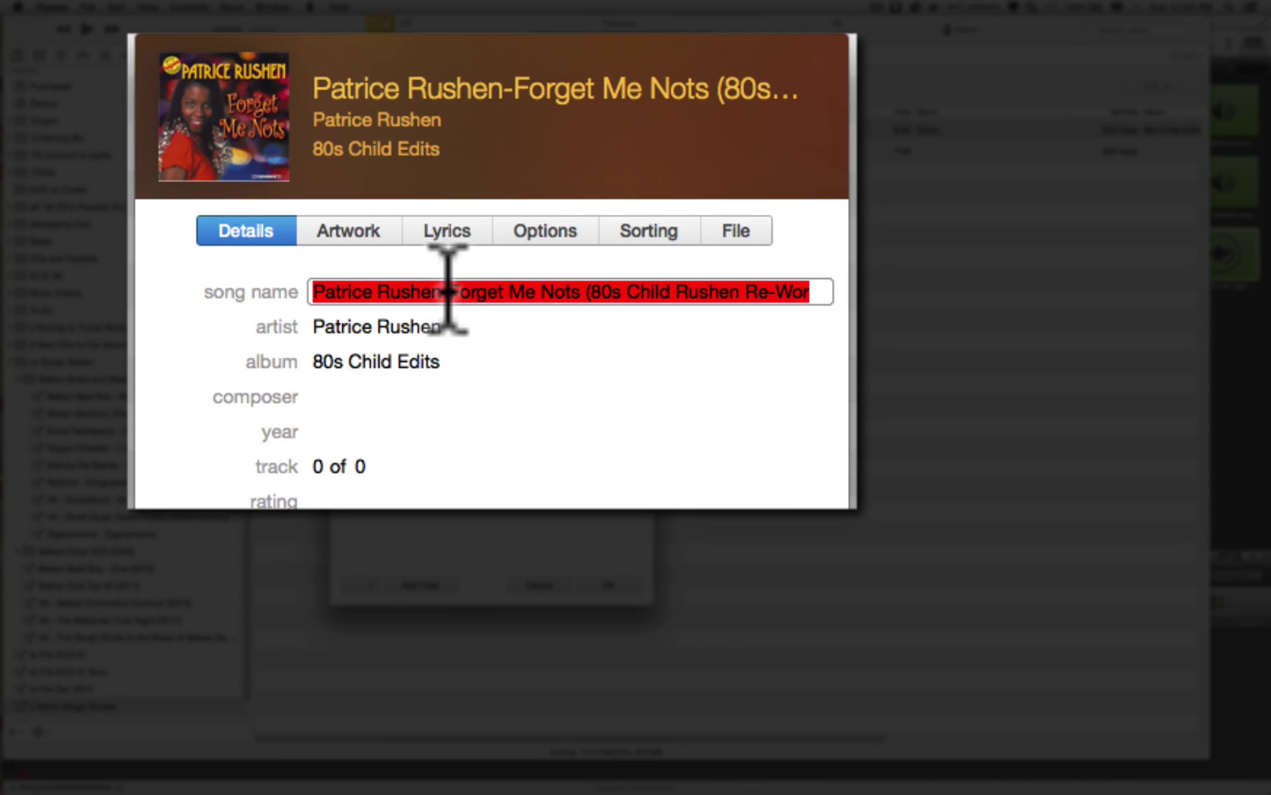
left_click(443, 292)
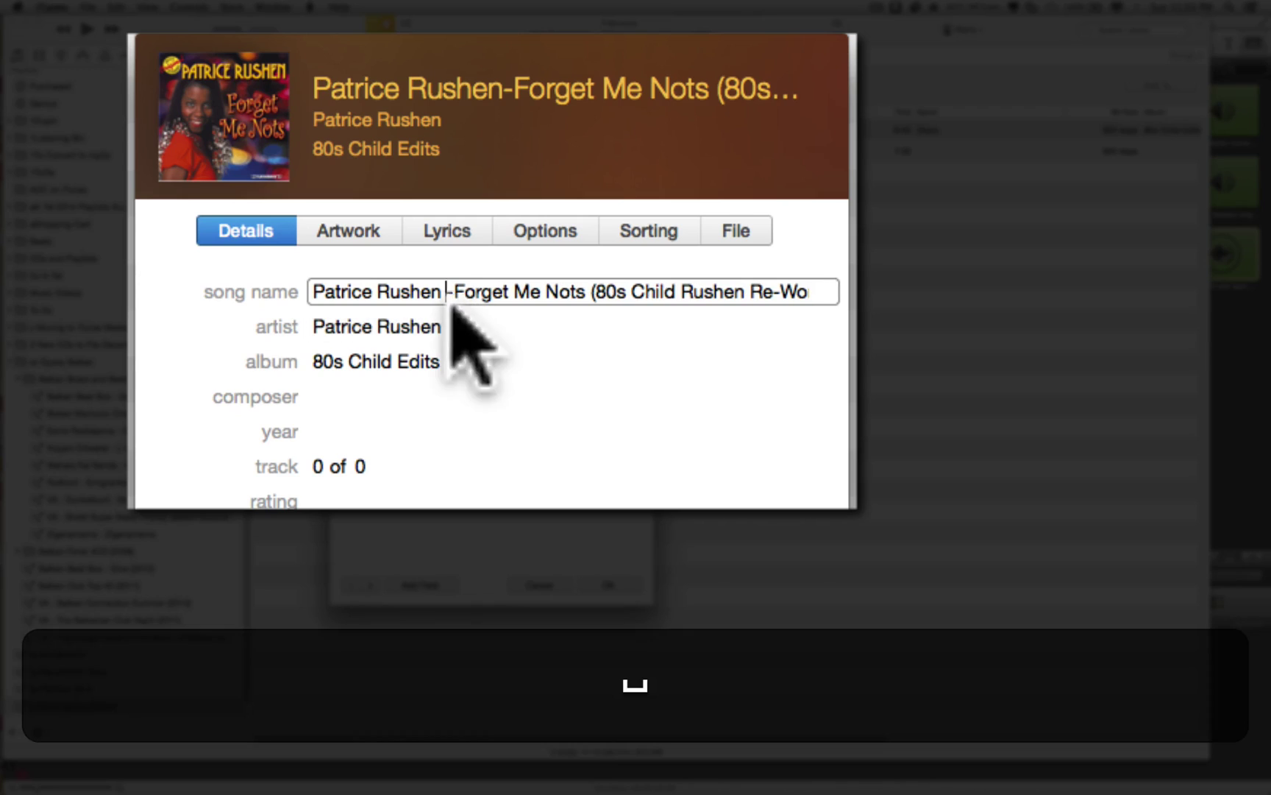
left_click(456, 292)
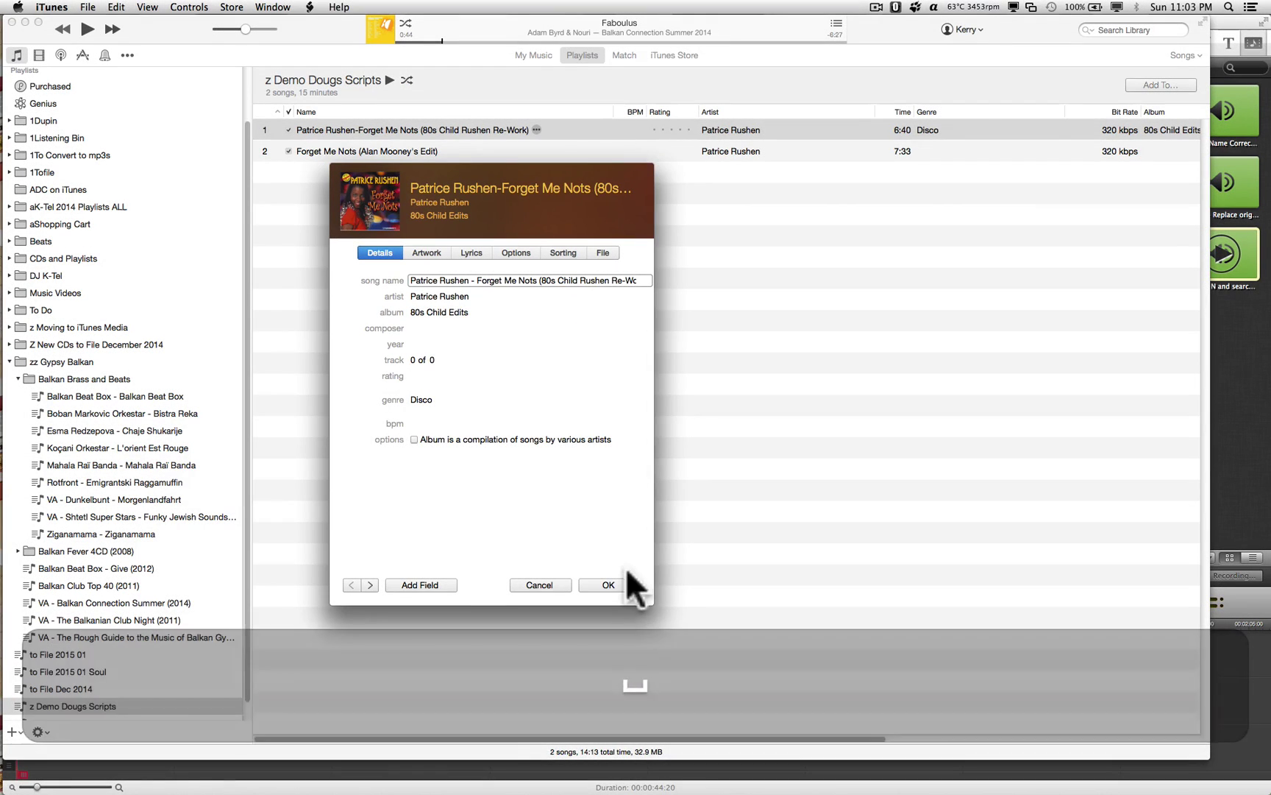
left_click(609, 585)
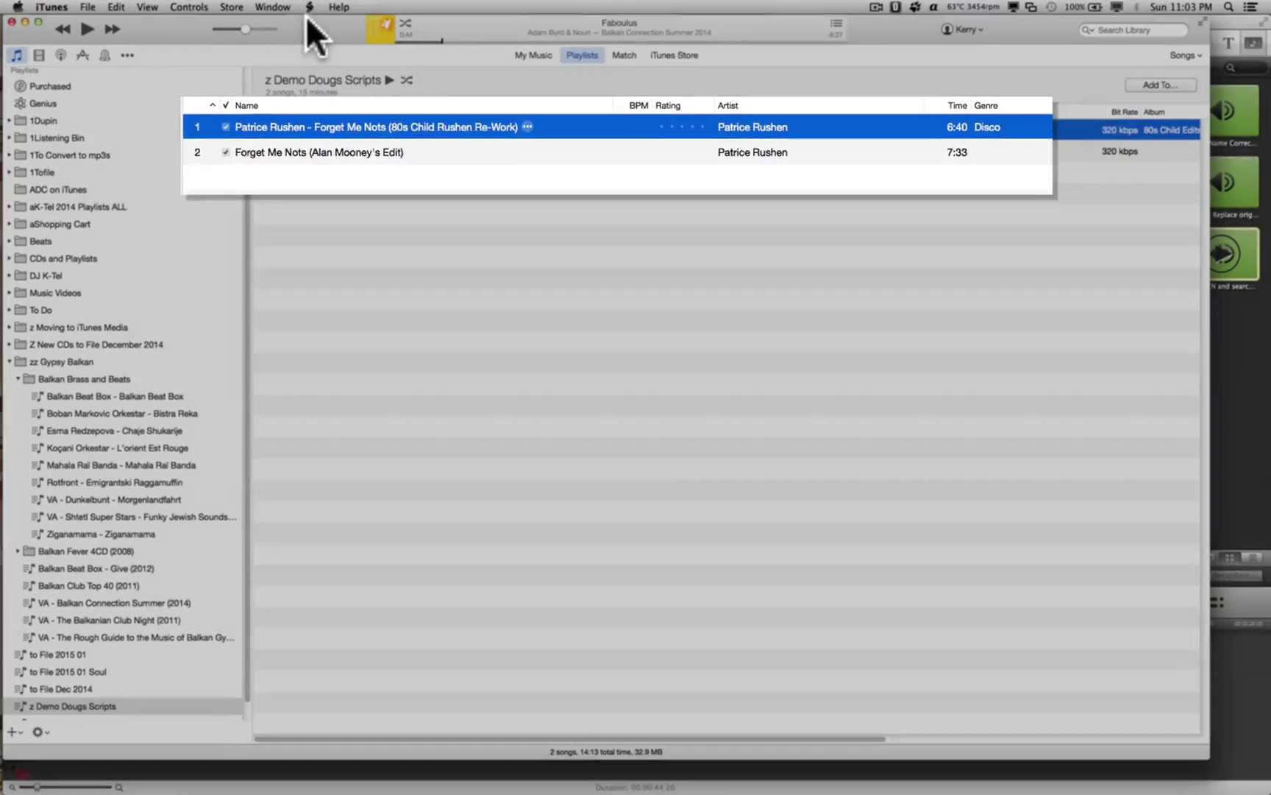
Run Artist - Name Corrector on track 1, leaving 'Forget Me Nots (80s Child Rushen Re-Work)'
left_click(309, 7)
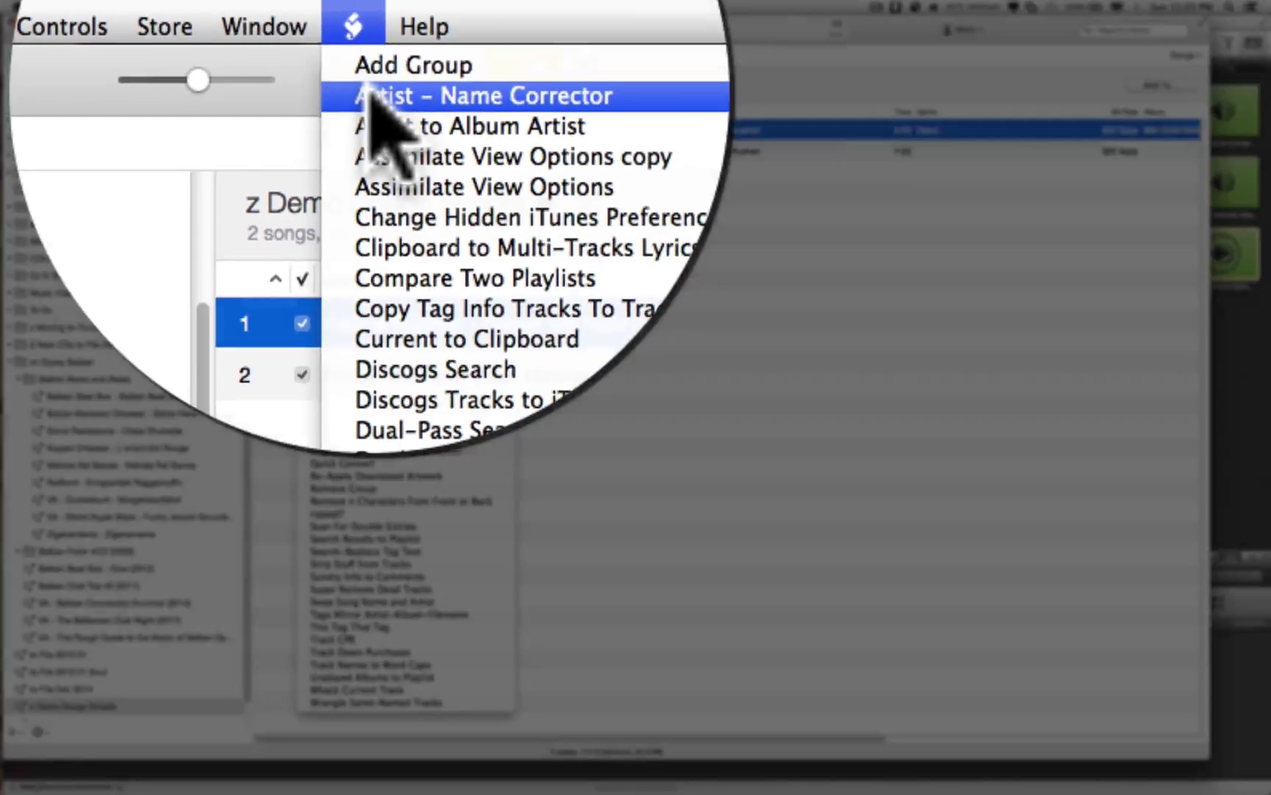
left_click(320, 36)
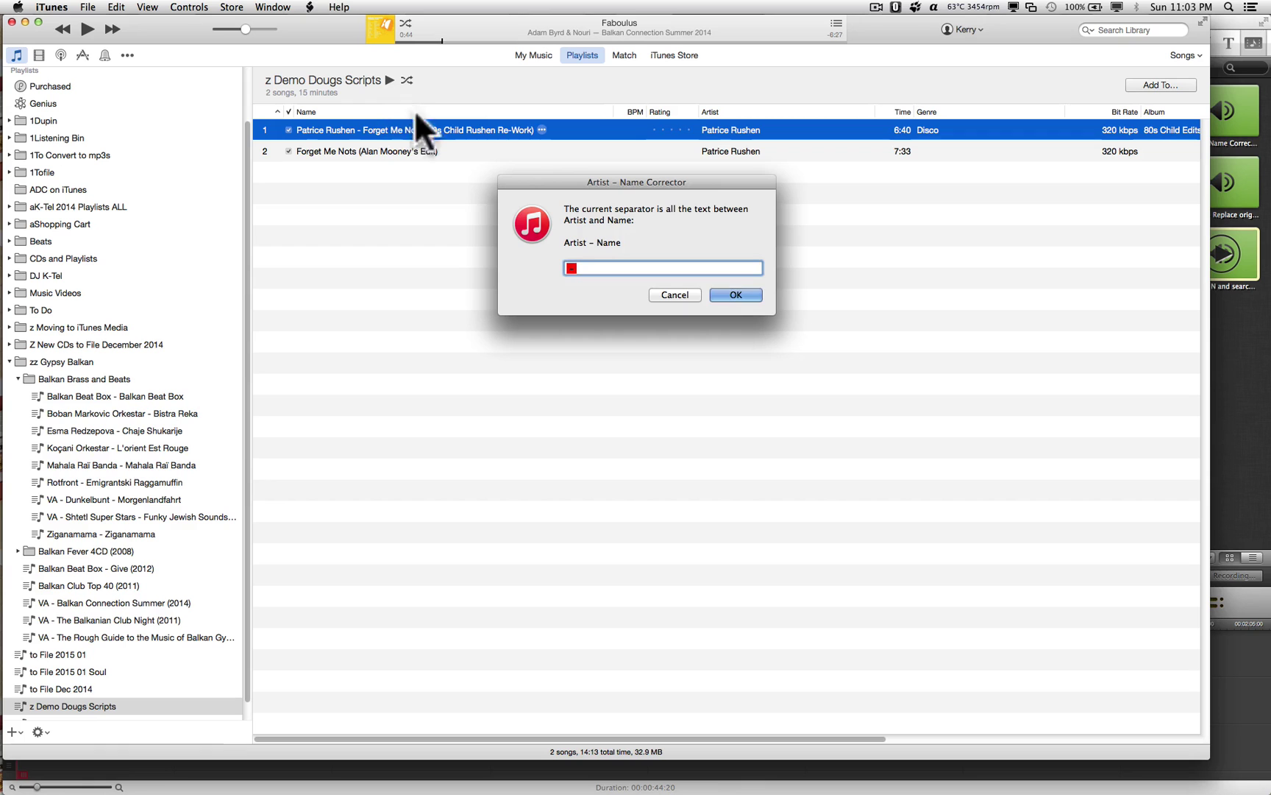
left_click(721, 292)
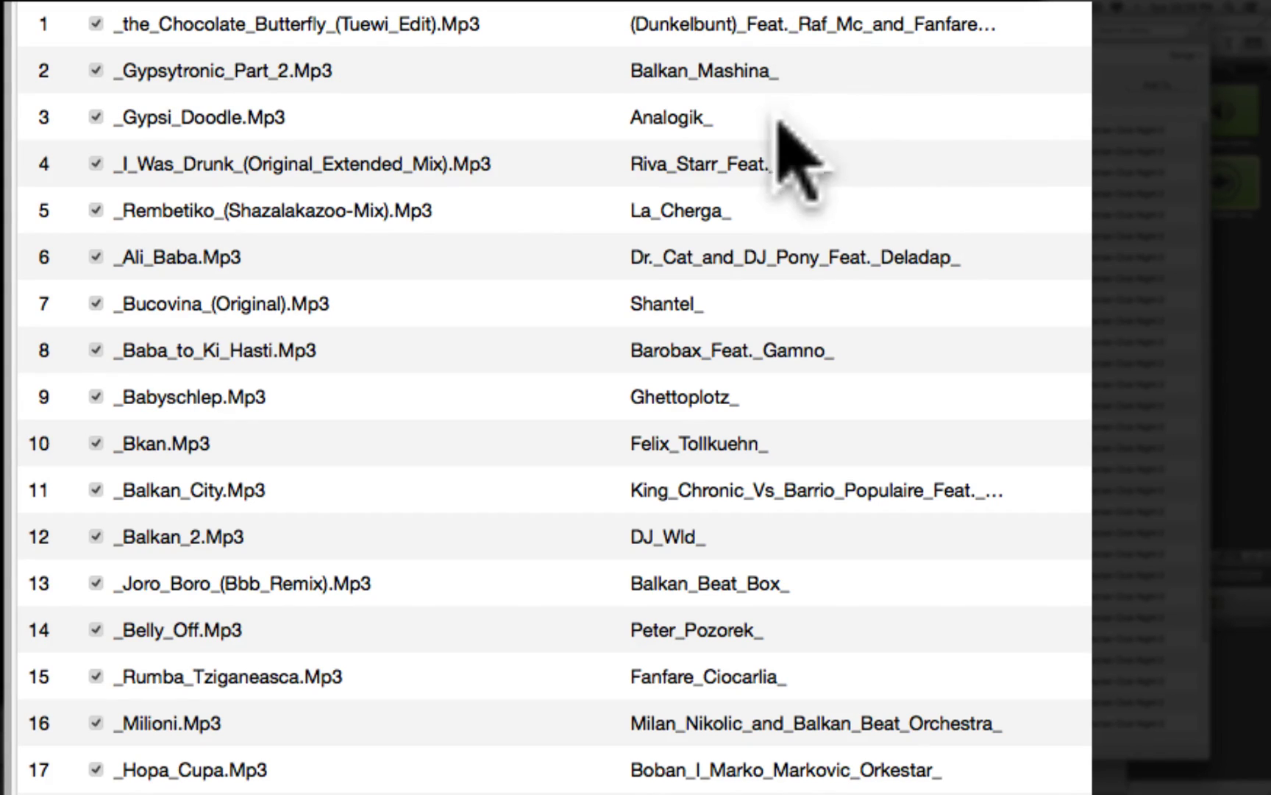
Select all 34 tracks and remove 1 character from the front of each Name
left_click(373, 16)
key("super+a")
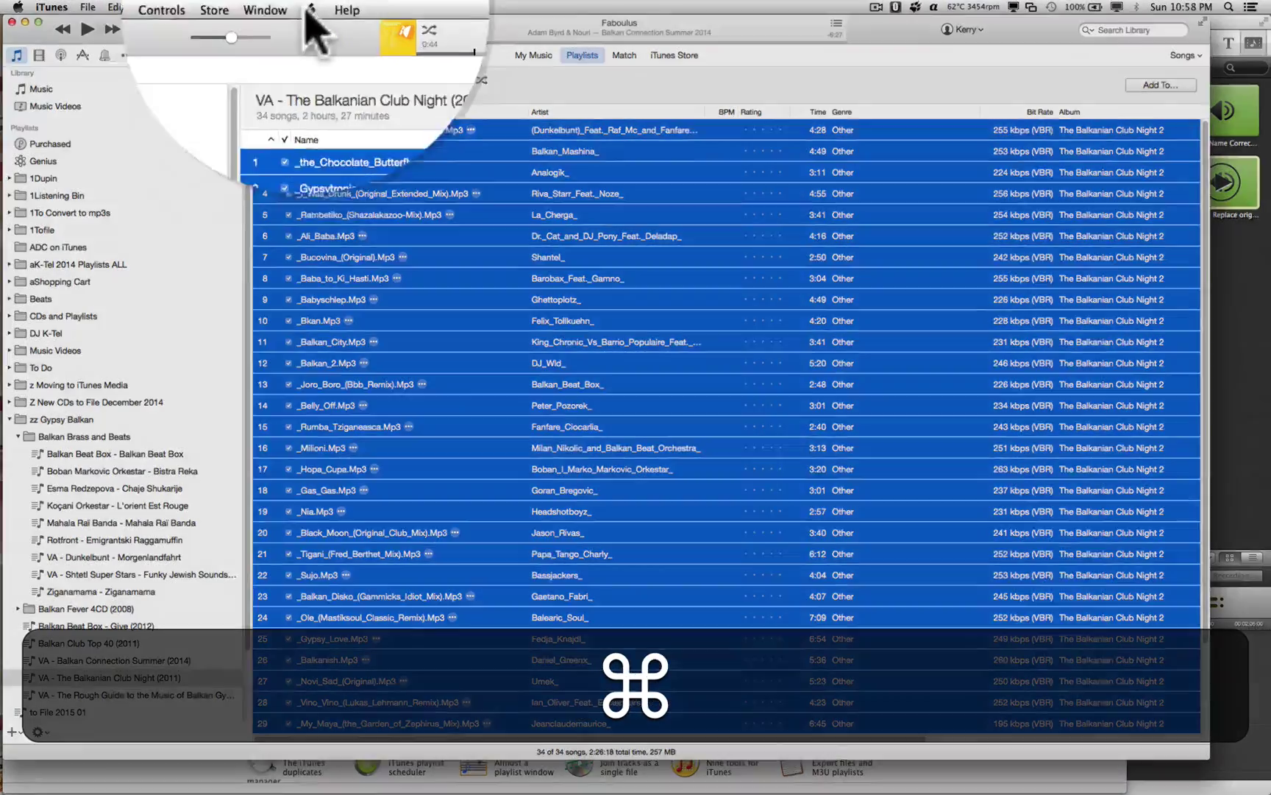
left_click(309, 8)
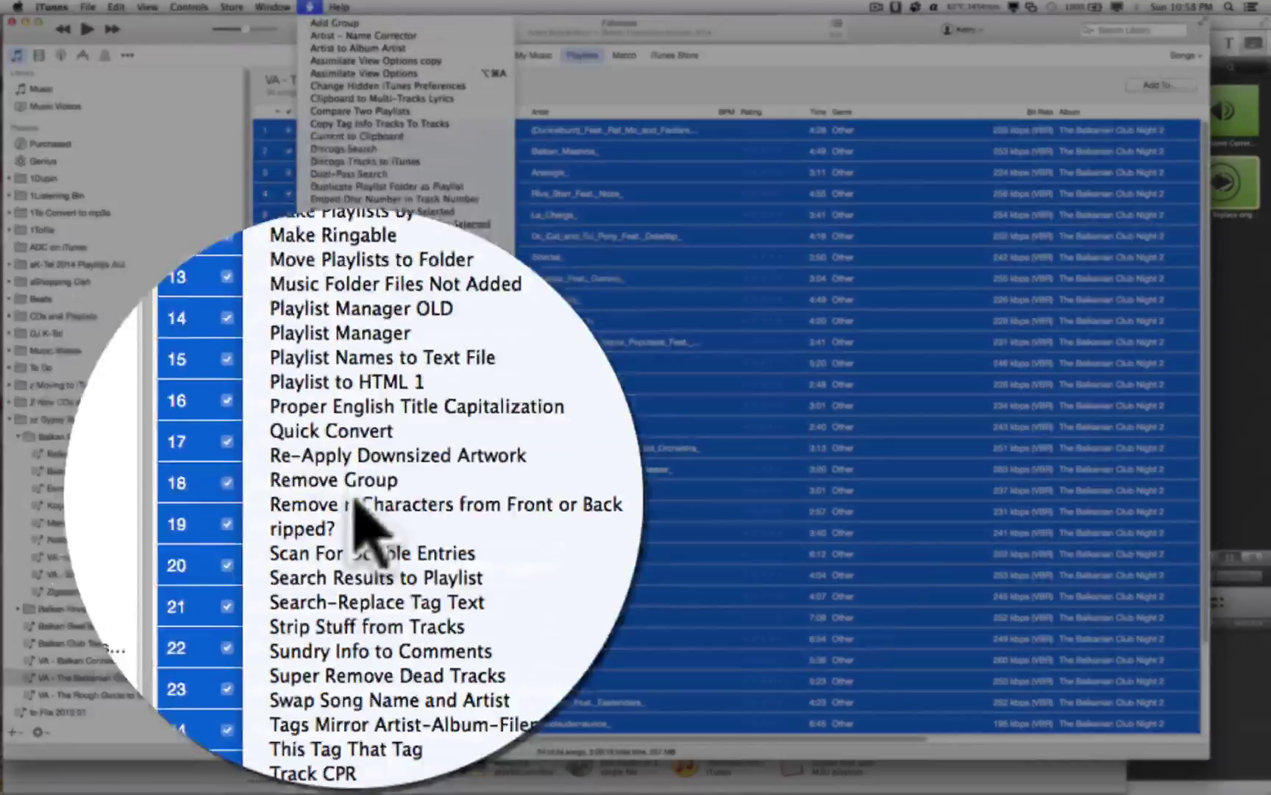
left_click(485, 324)
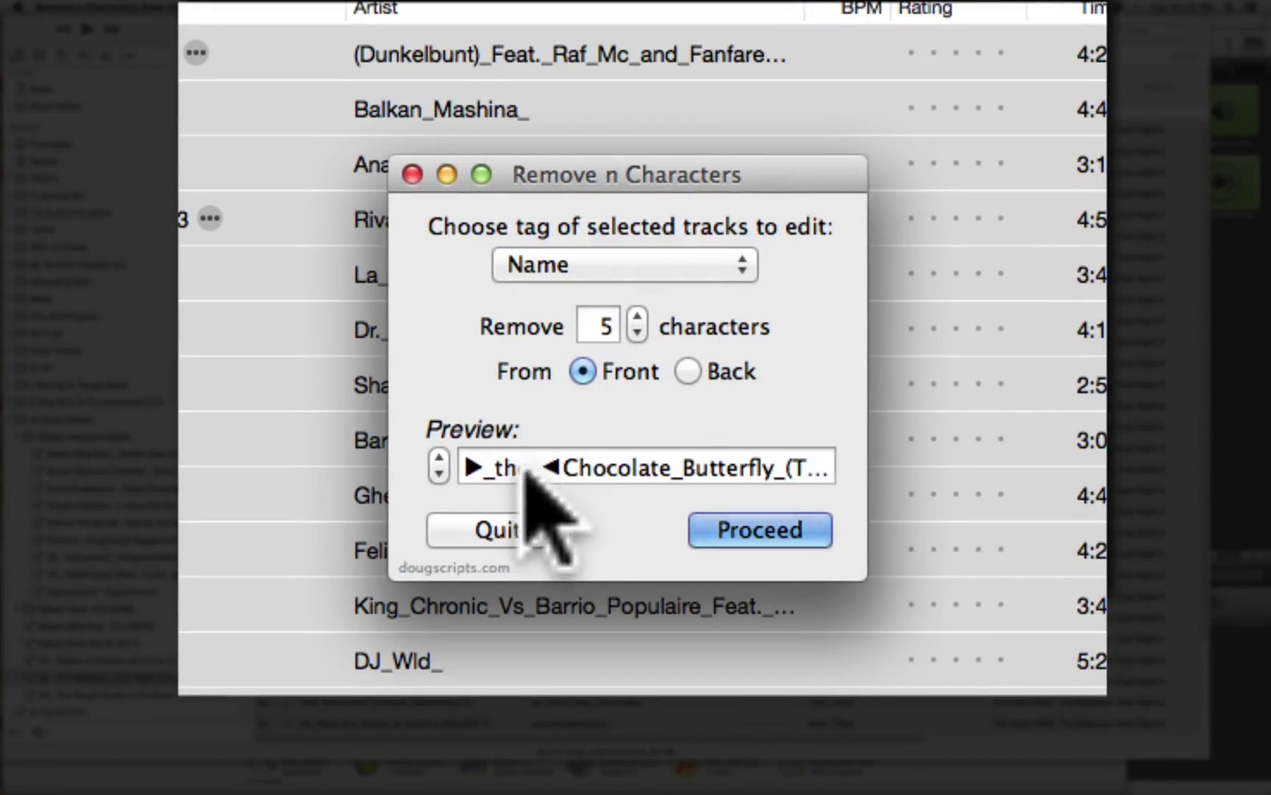
left_click(637, 332)
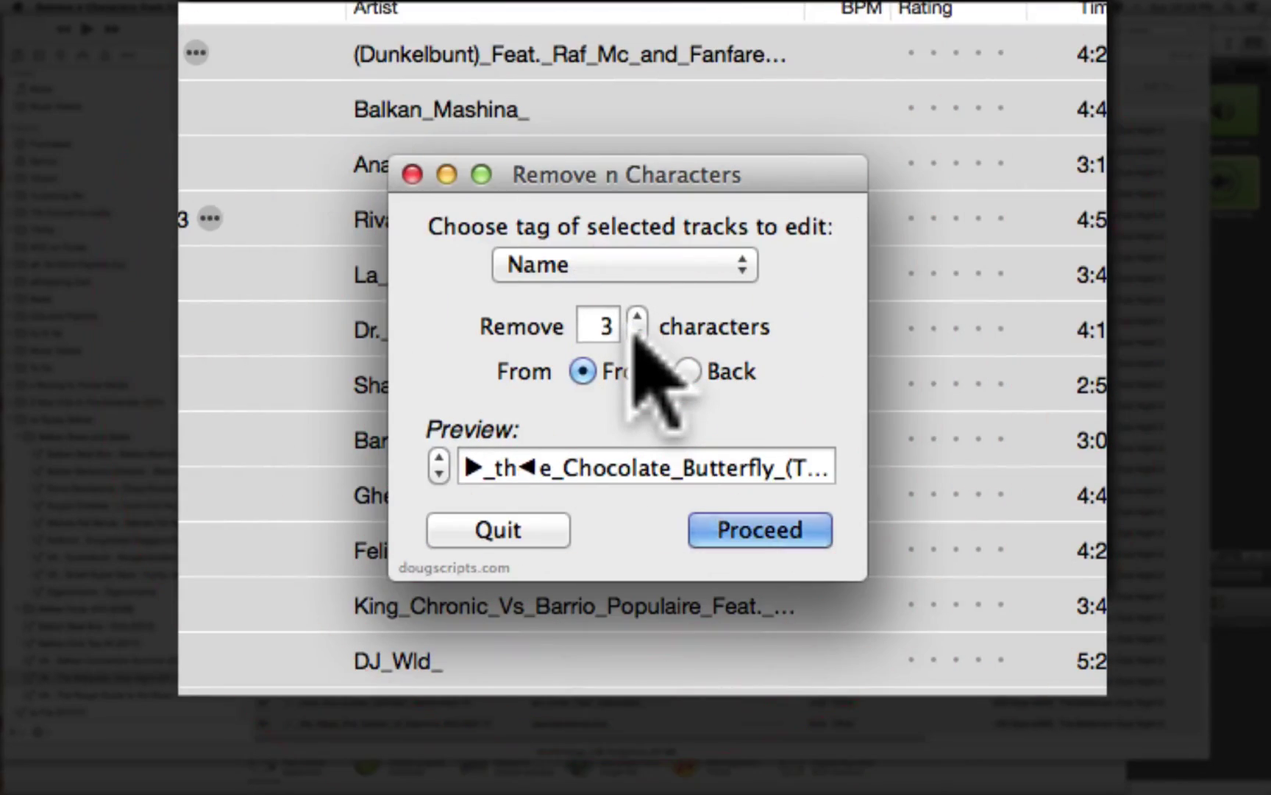
left_click(637, 333)
left_click(637, 333)
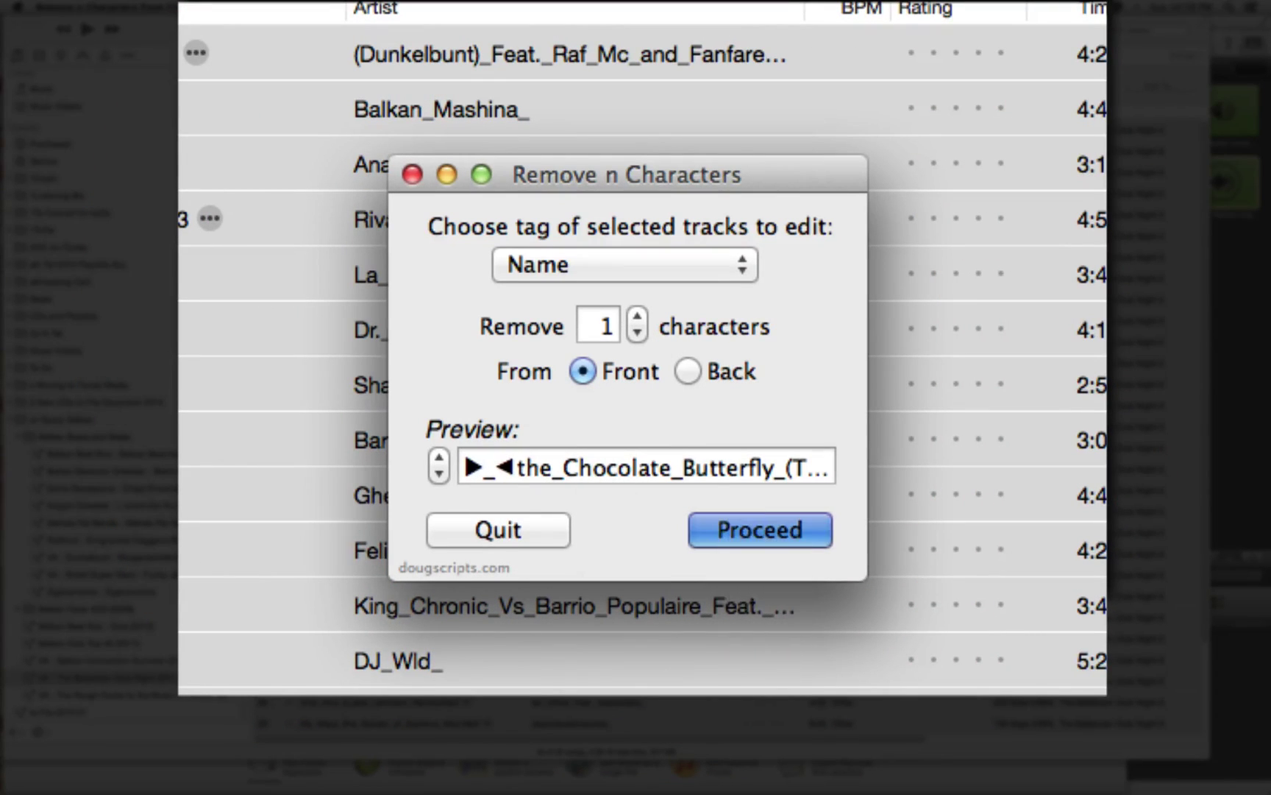
key("Return")
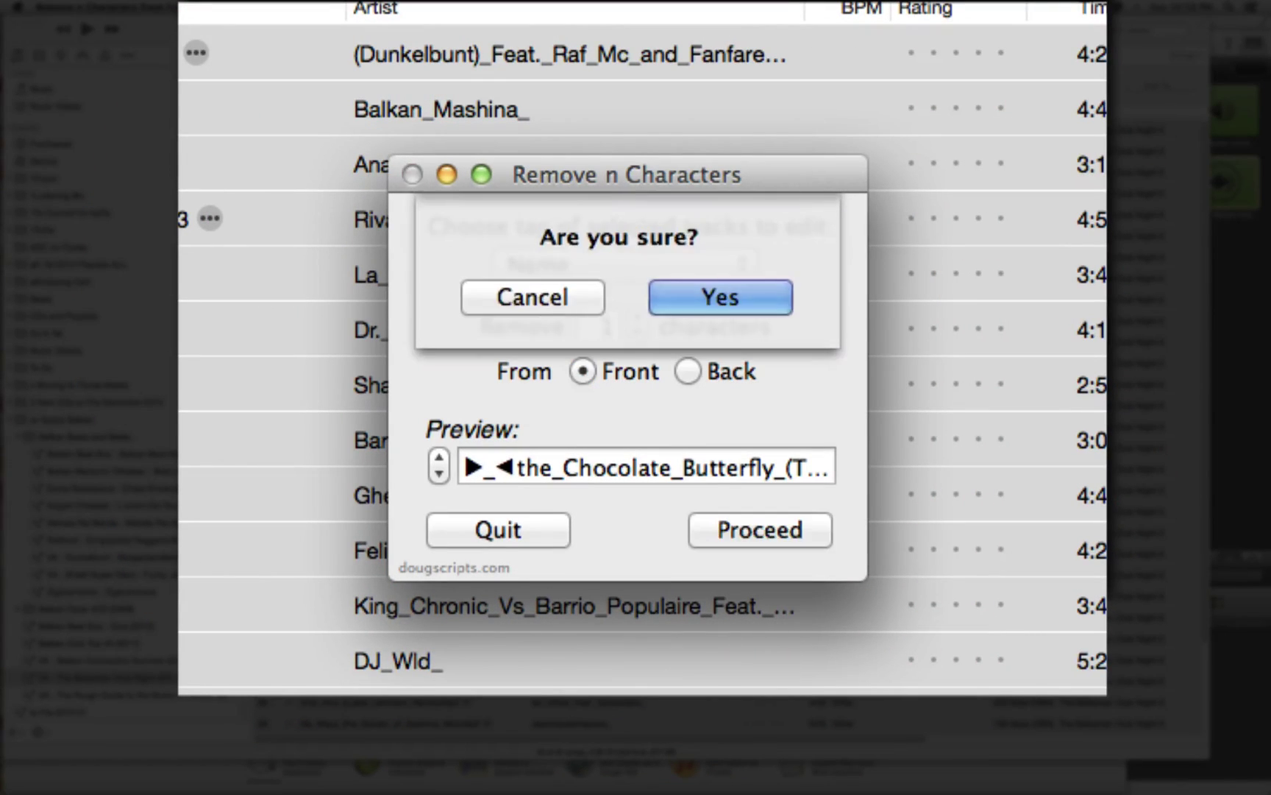
left_click(671, 299)
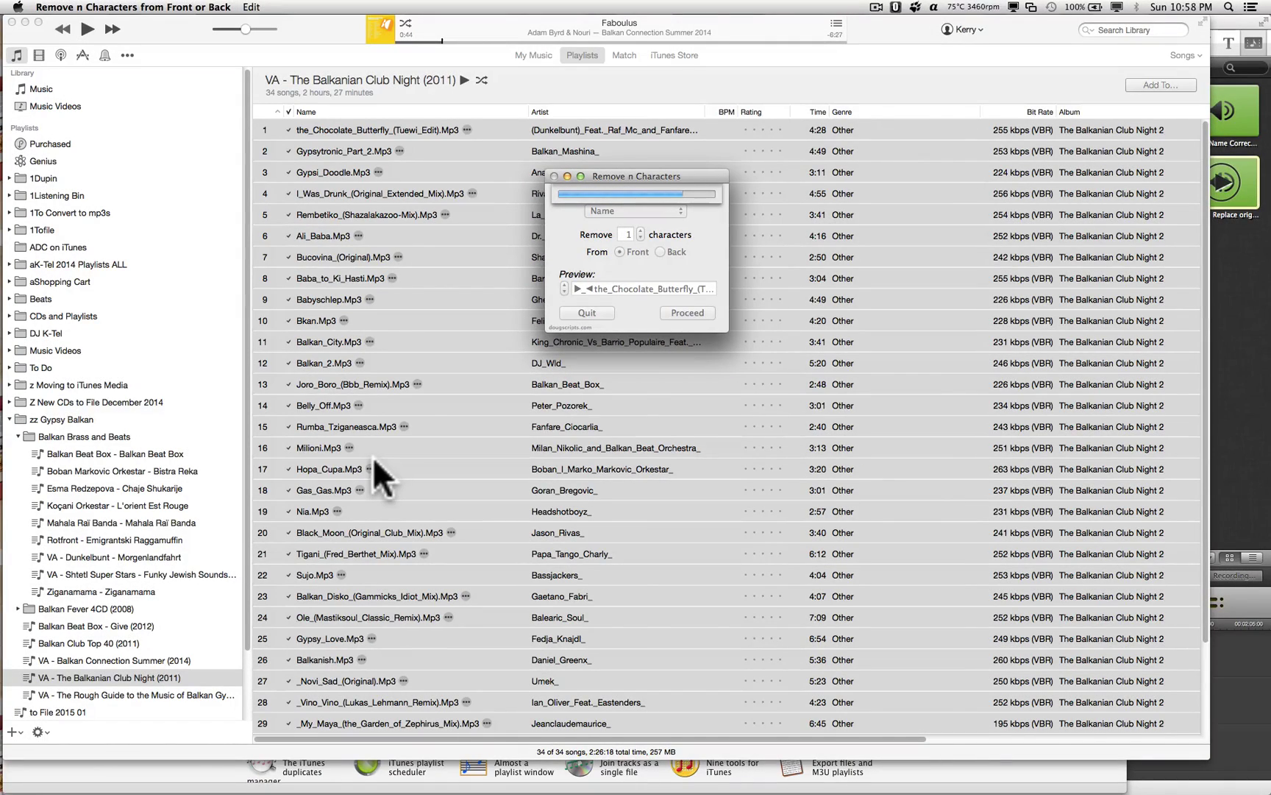
Remove the last 4 characters ('.Mp3') from the back of every selected track Name
scroll(463, 506, "down", 2)
scroll(463, 506, "down", 1)
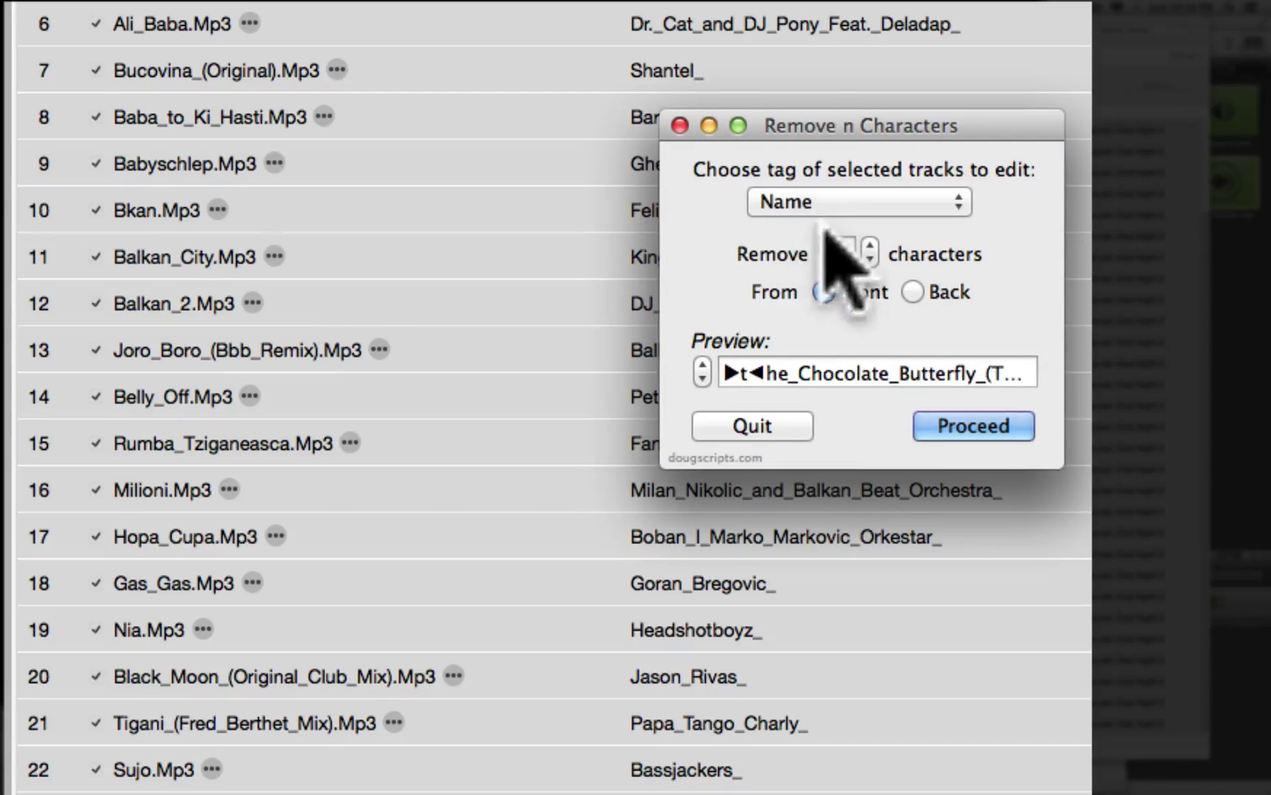
left_click(912, 292)
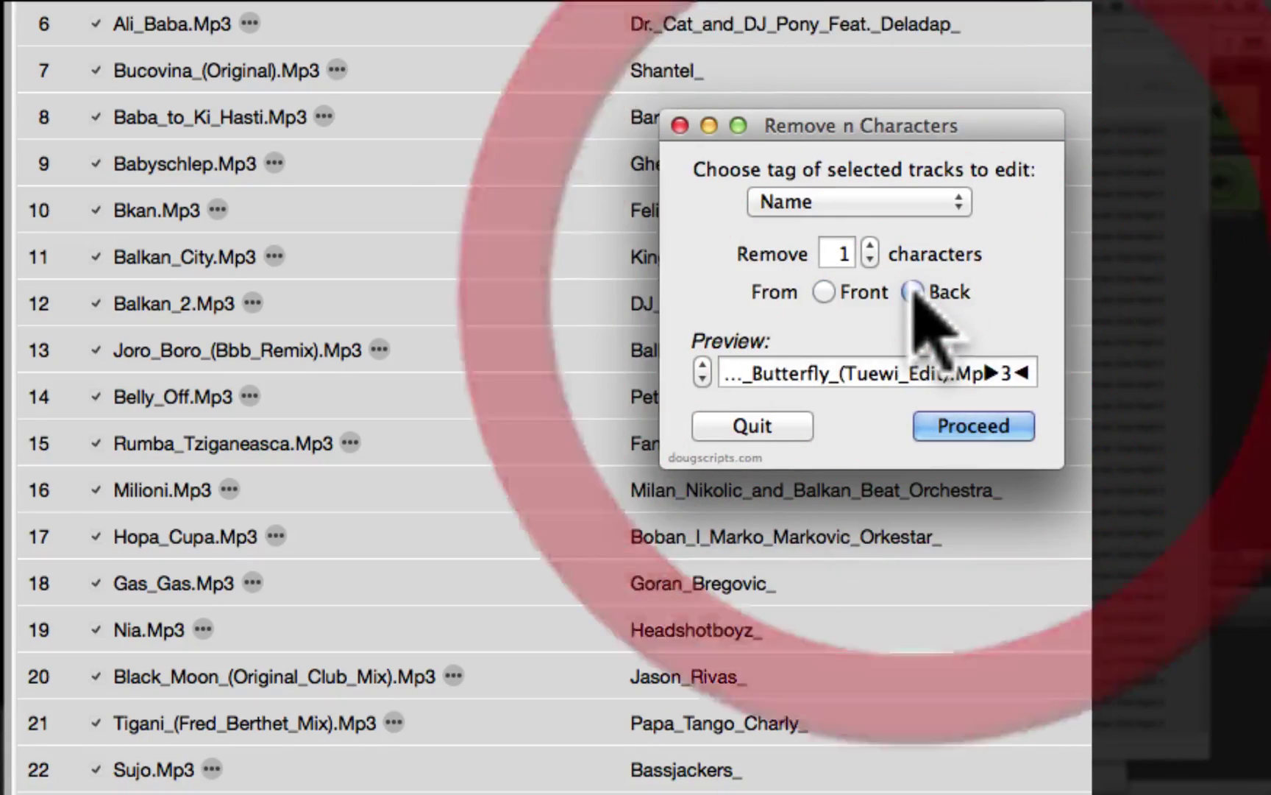
left_click(870, 246)
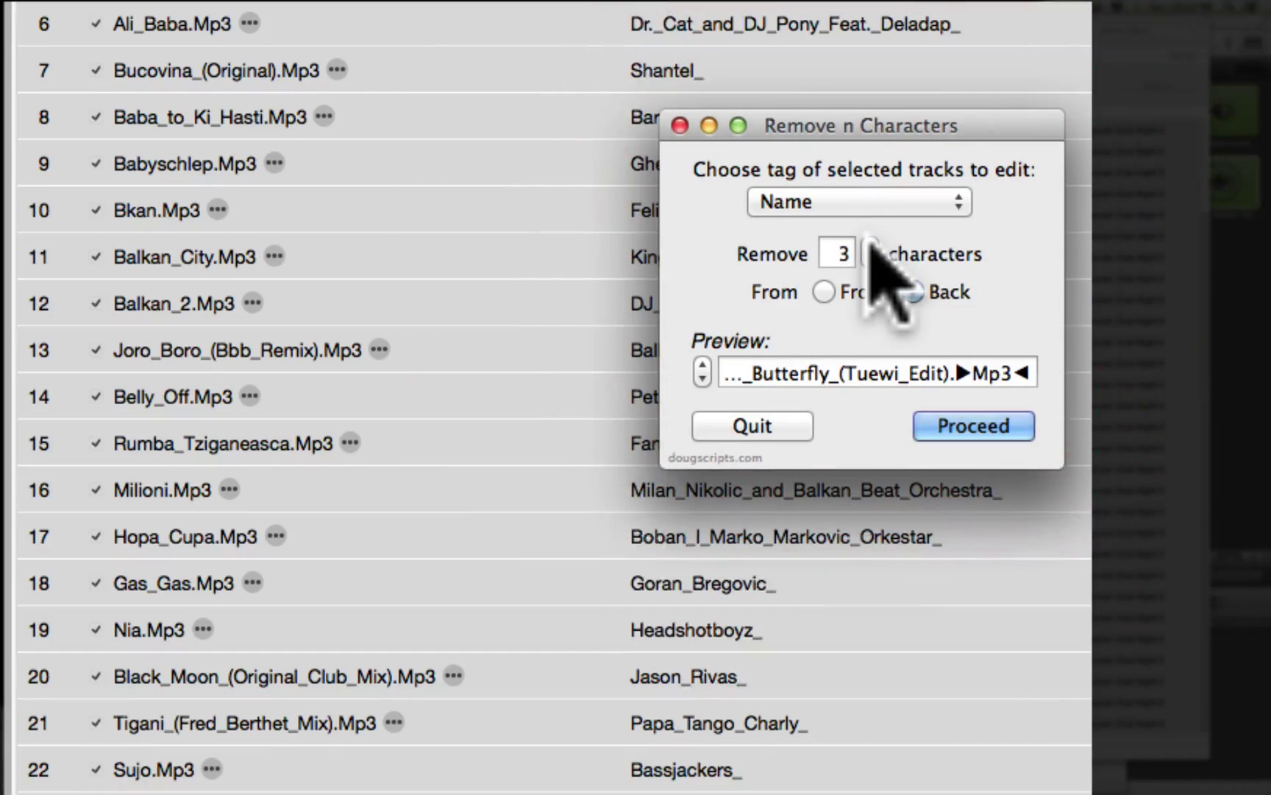
left_click(870, 247)
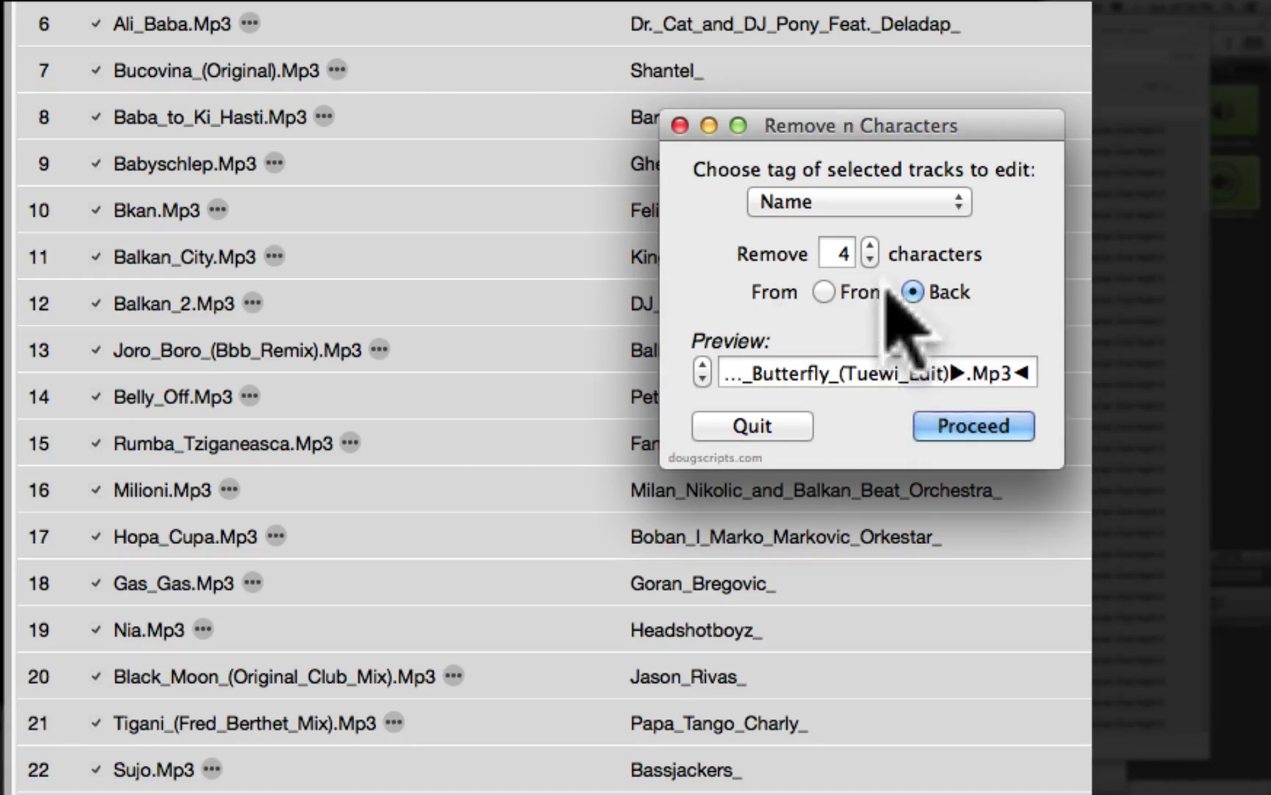
left_click(972, 425)
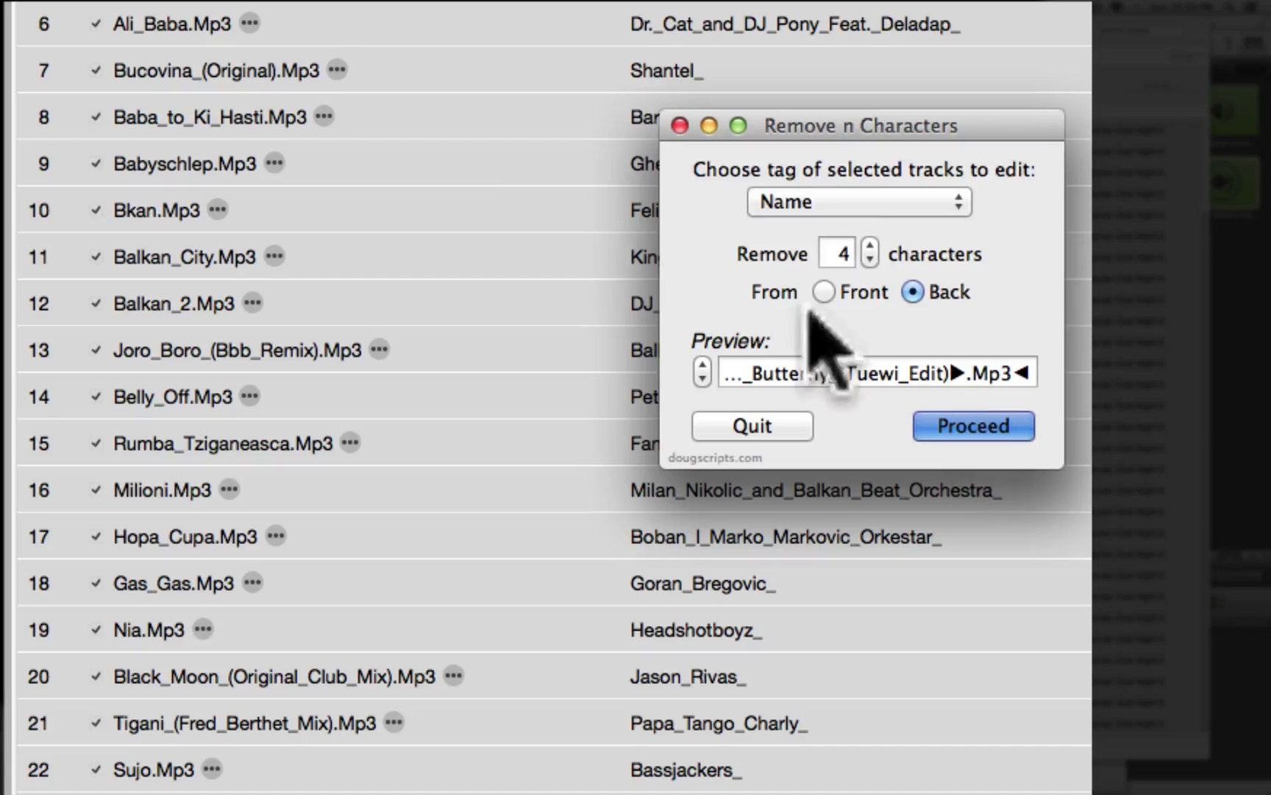
left_click(944, 224)
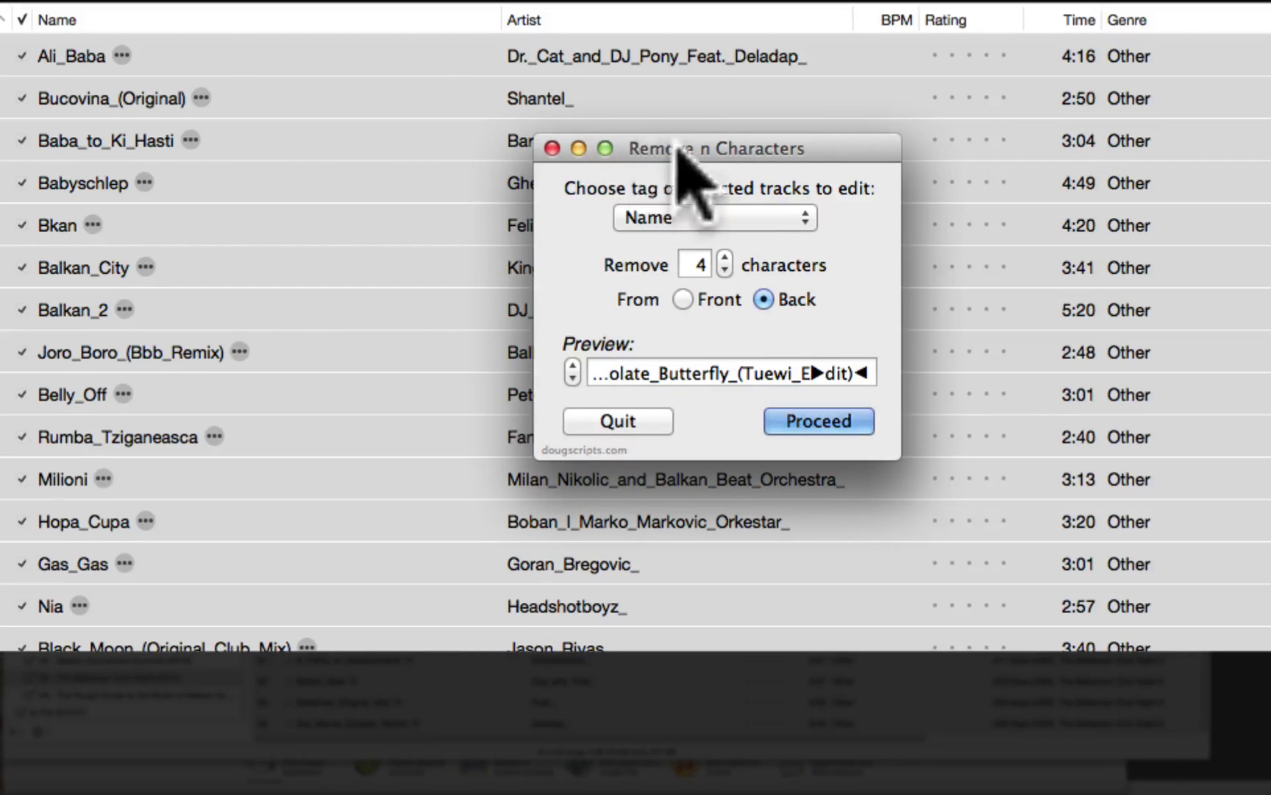
Remove 1 character from the back of each selected Artist tag, confirm, and quit the script
left_click_drag(690, 144, 1054, 138)
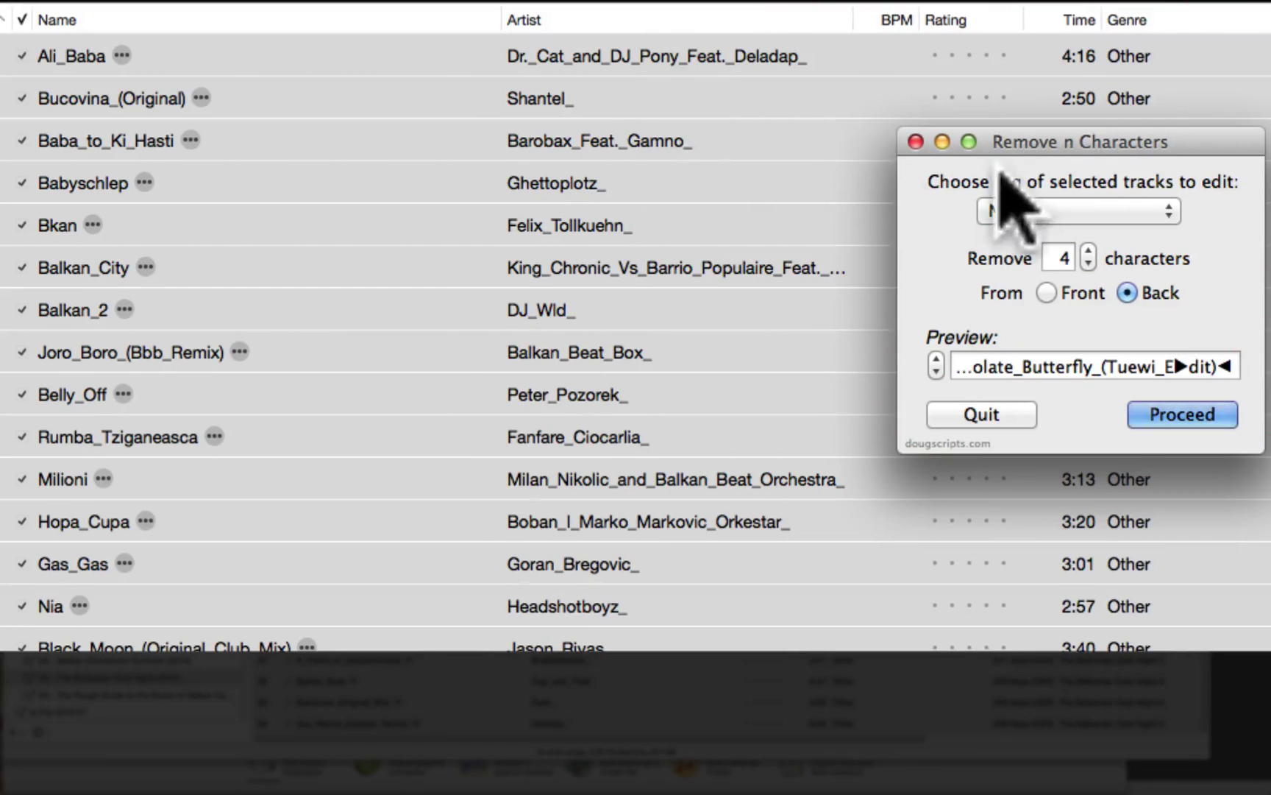
left_click(1019, 213)
left_click(989, 259)
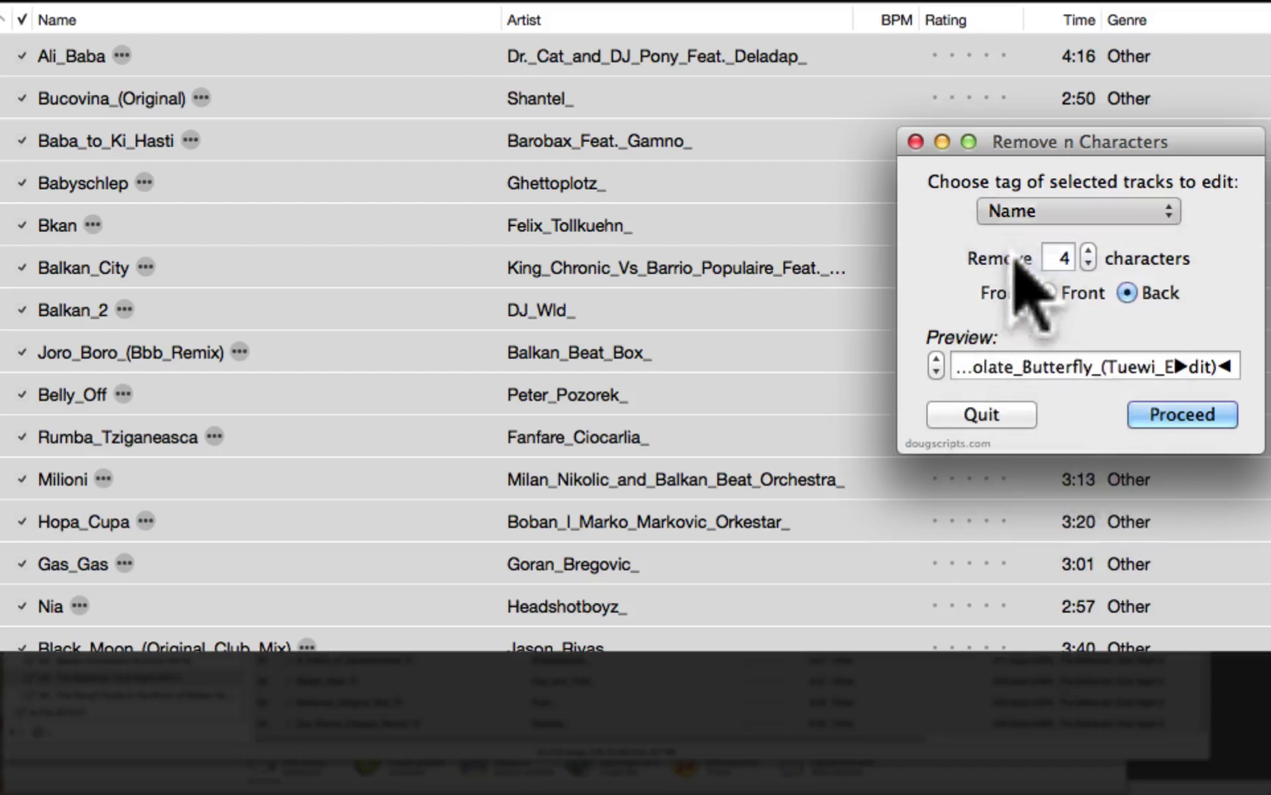
left_click(1129, 290)
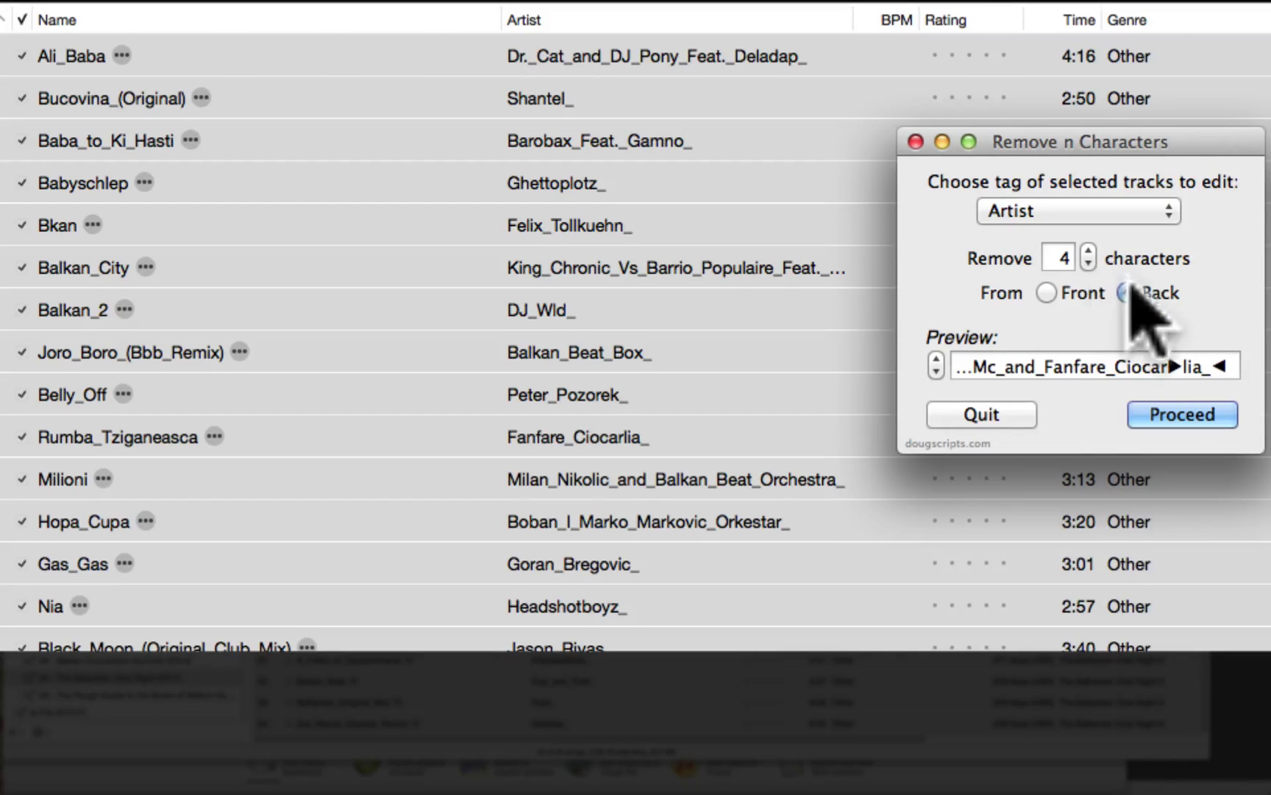
left_click(1087, 264)
left_click(1087, 264)
left_click(1087, 264)
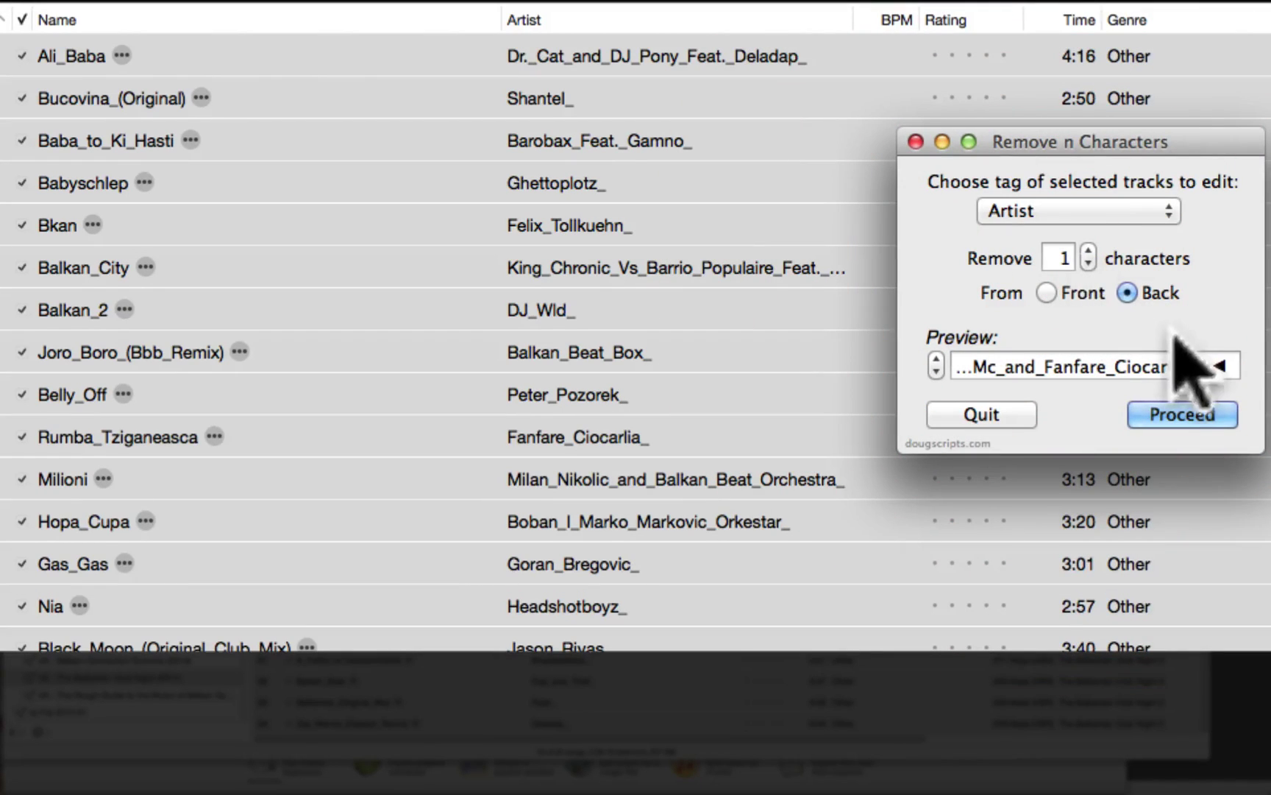
left_click(1157, 420)
left_click(1070, 234)
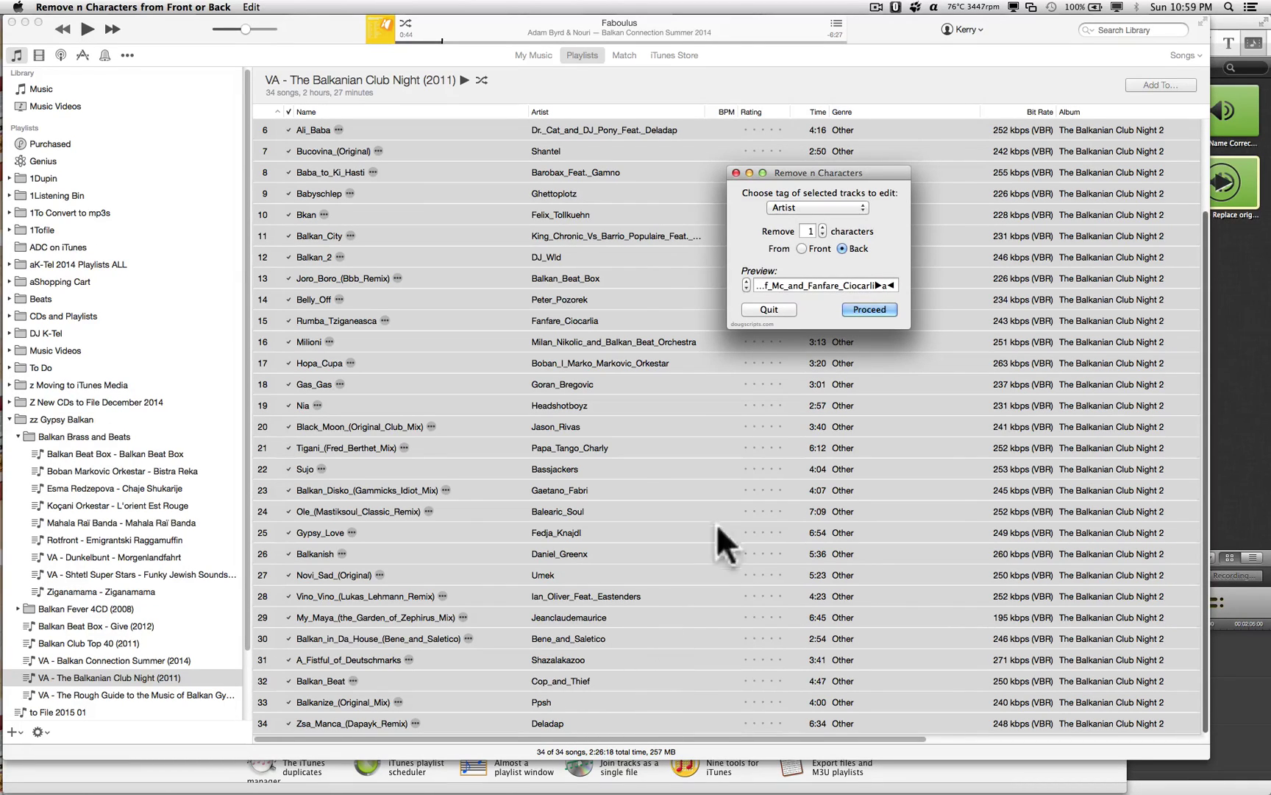
left_click(769, 309)
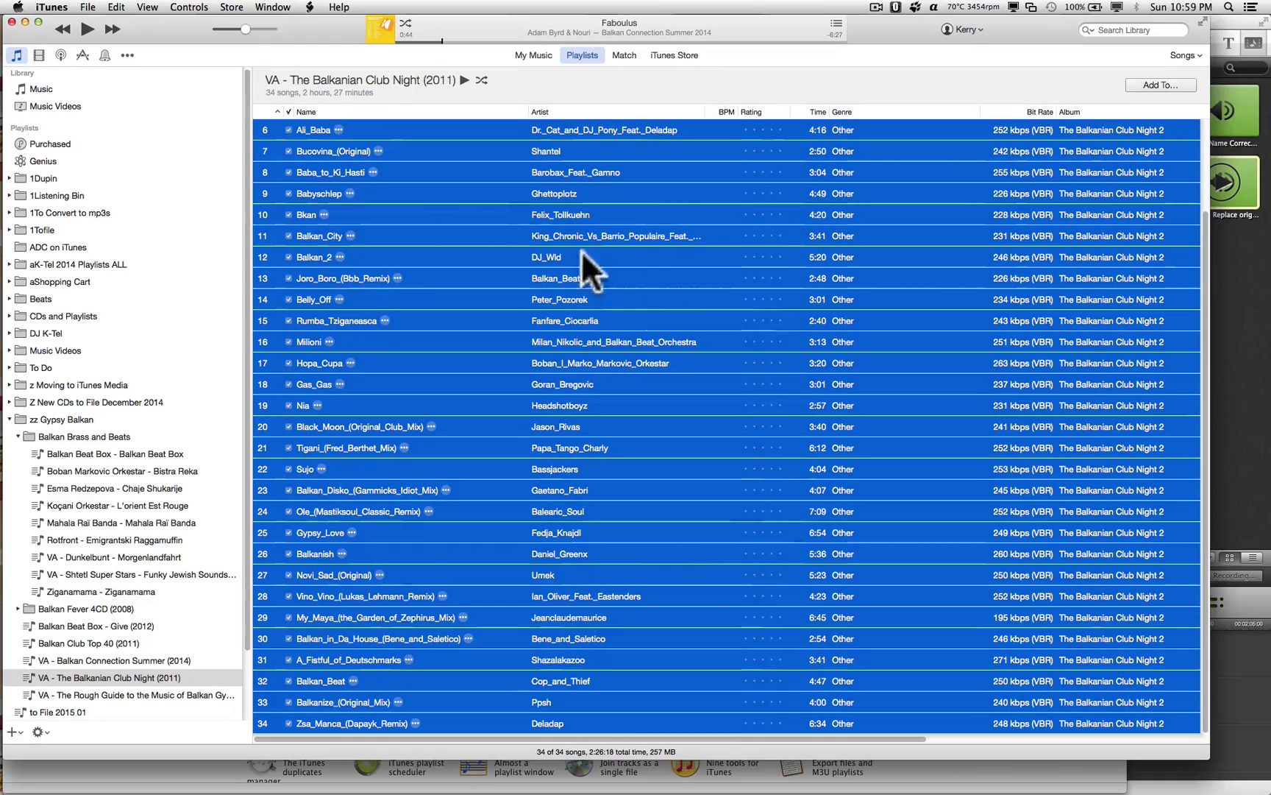
Replace '_' with a space in the Name tags via Search-Replace Tag Text (28 changed), then choose Artist
left_click(309, 6)
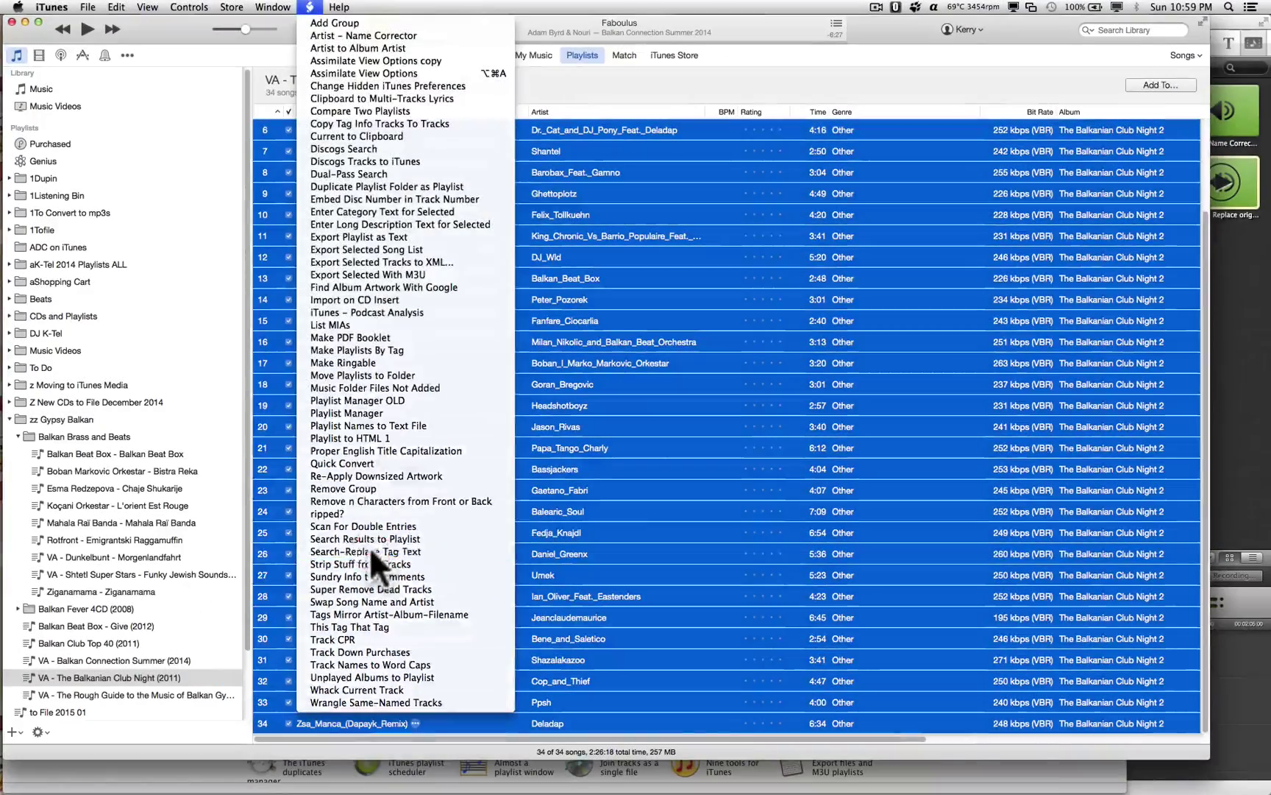
left_click(369, 545)
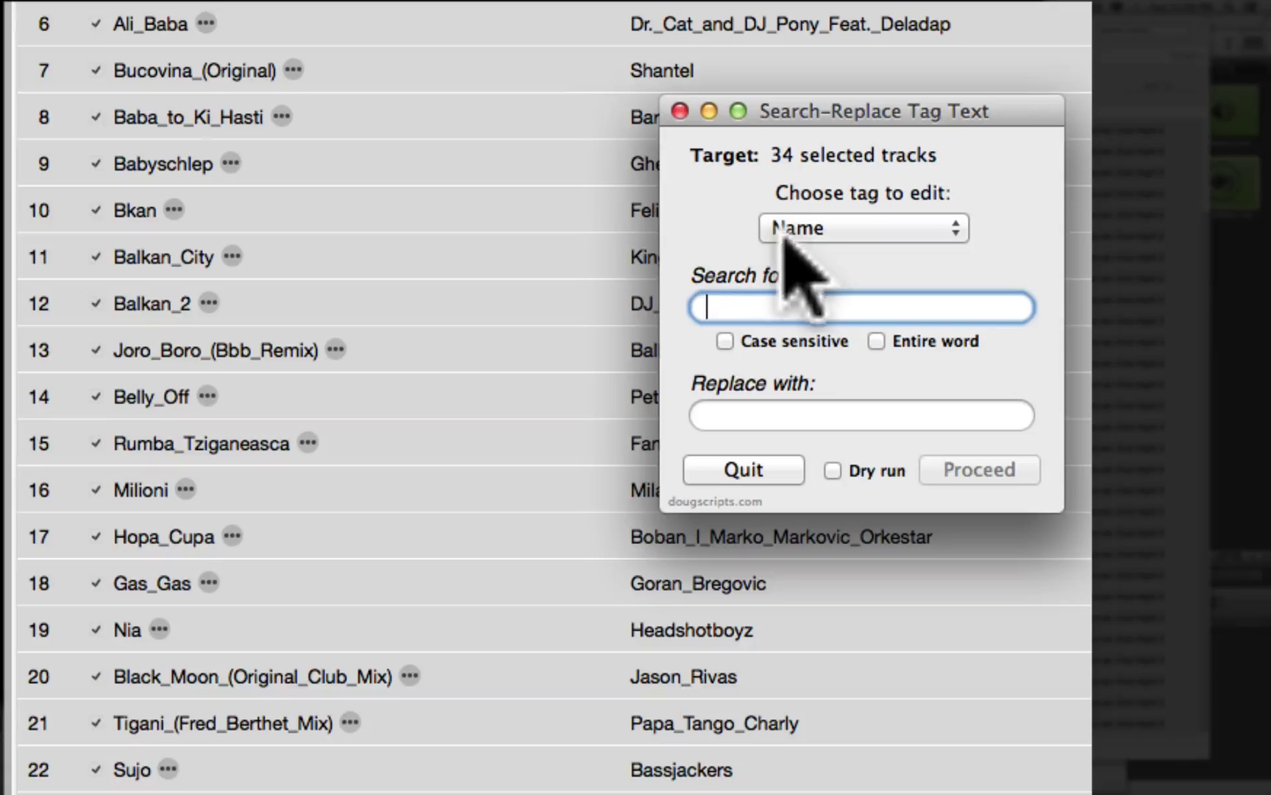
left_click(756, 308)
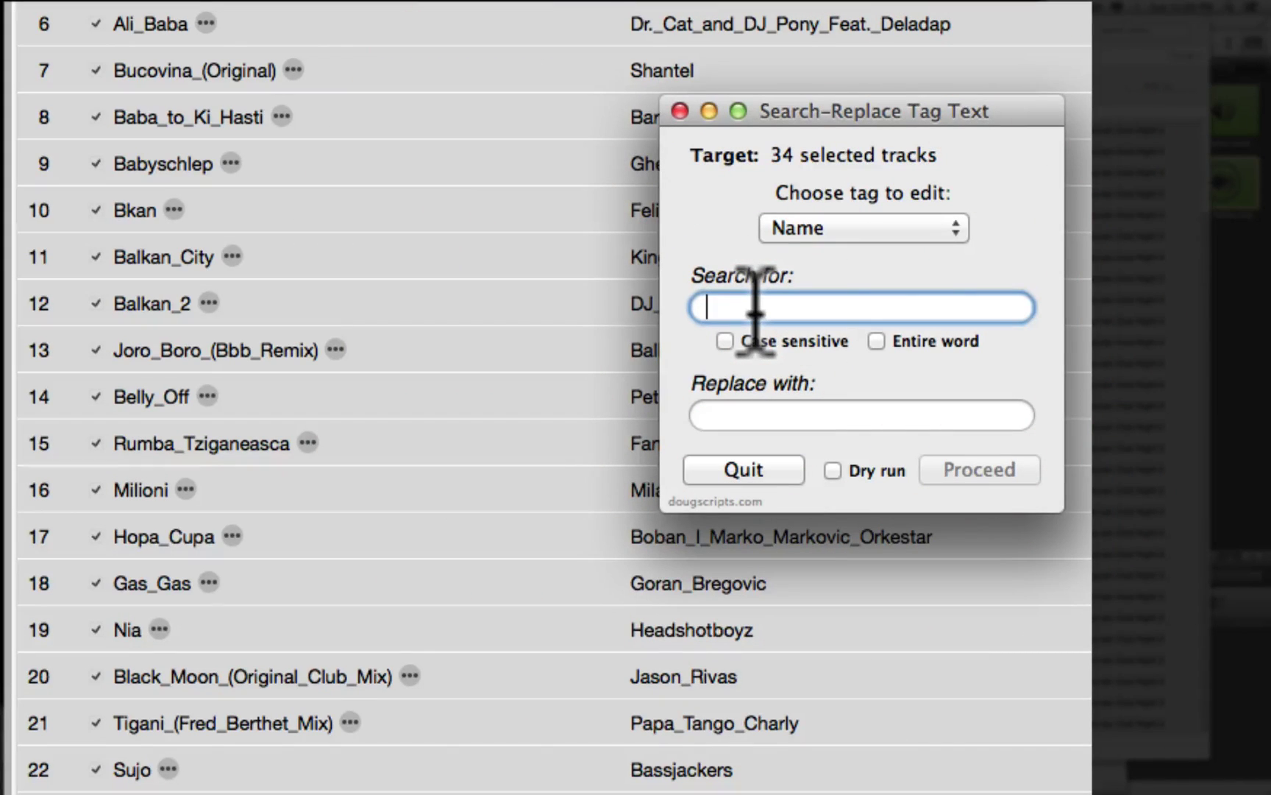
key("shift")
type("_")
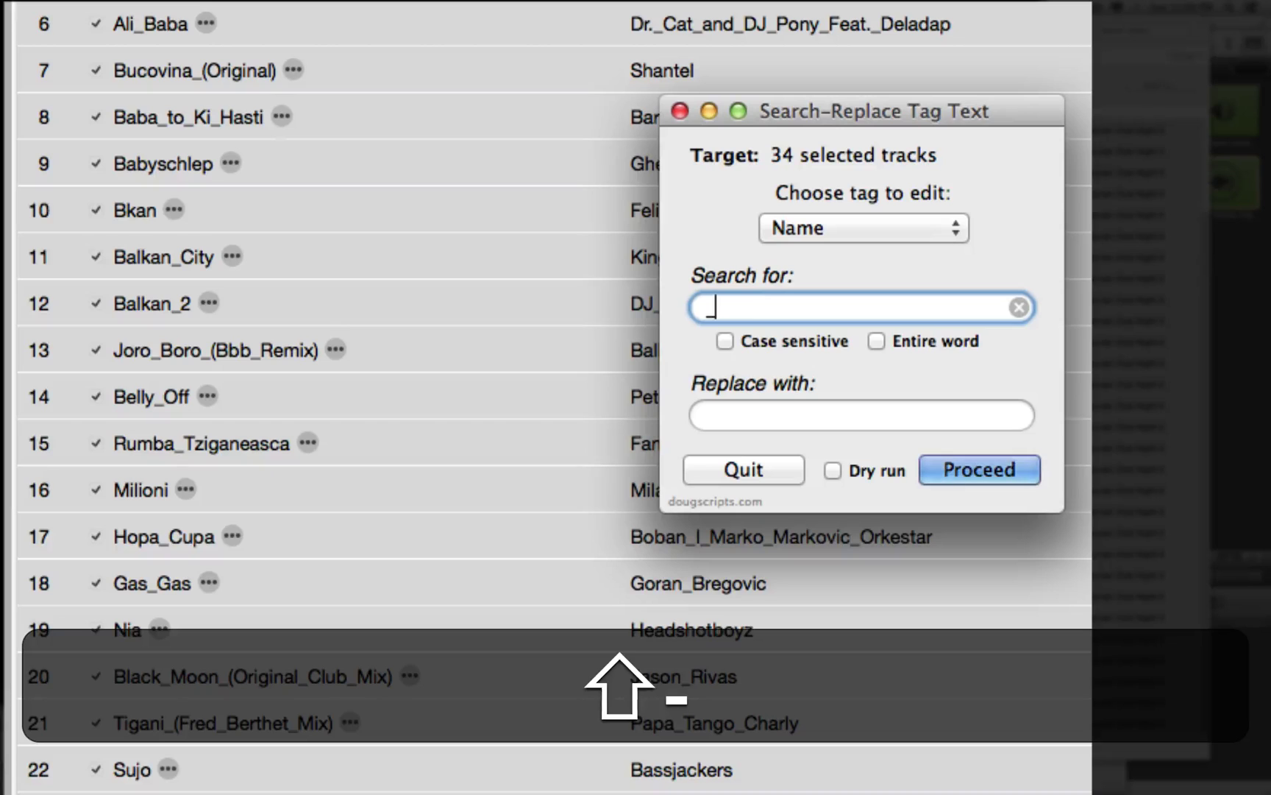
left_click(740, 416)
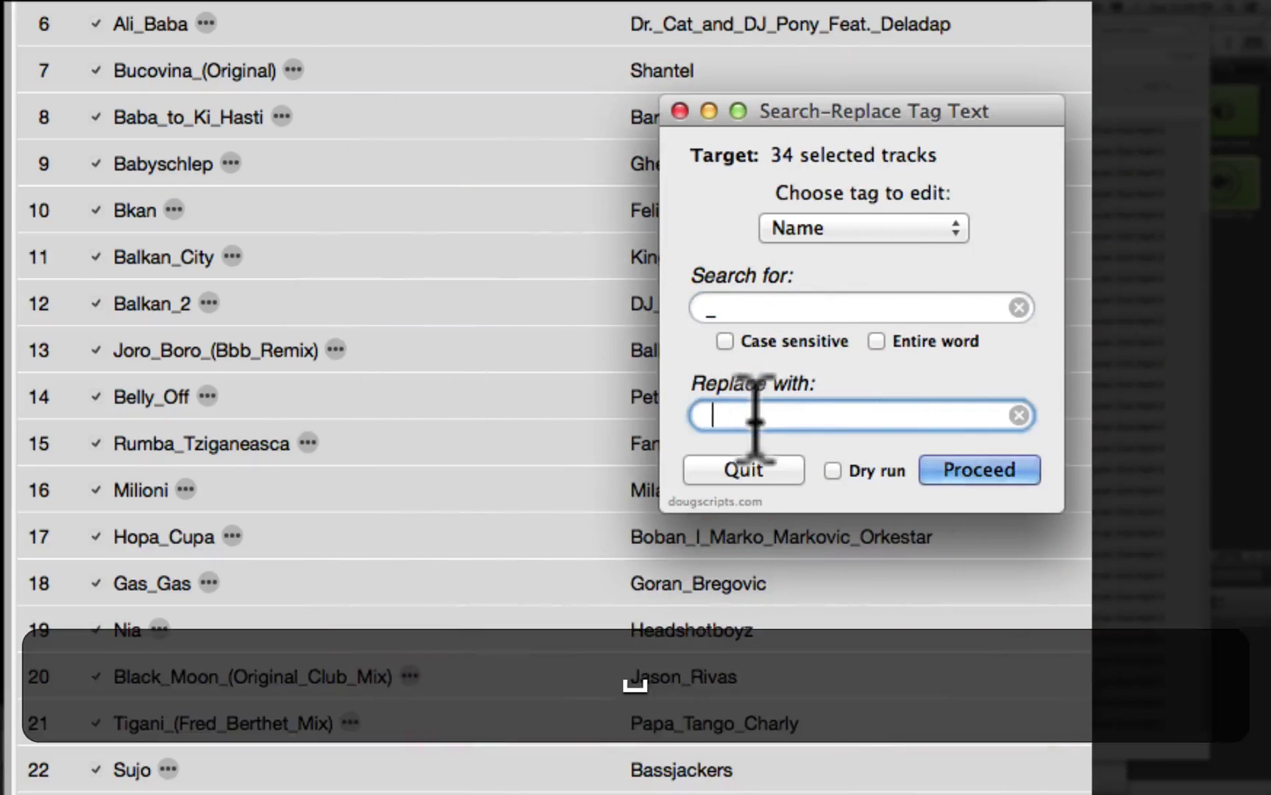
left_click(980, 472)
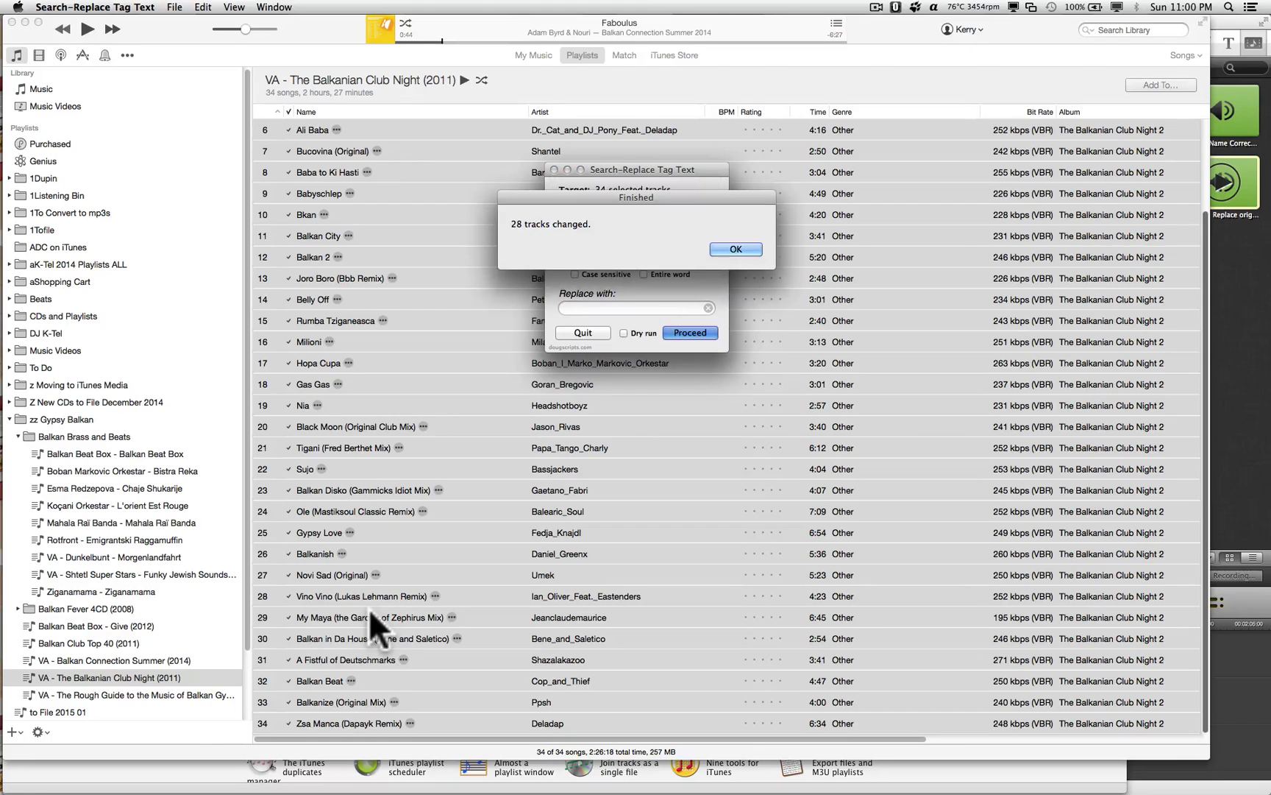
left_click(721, 249)
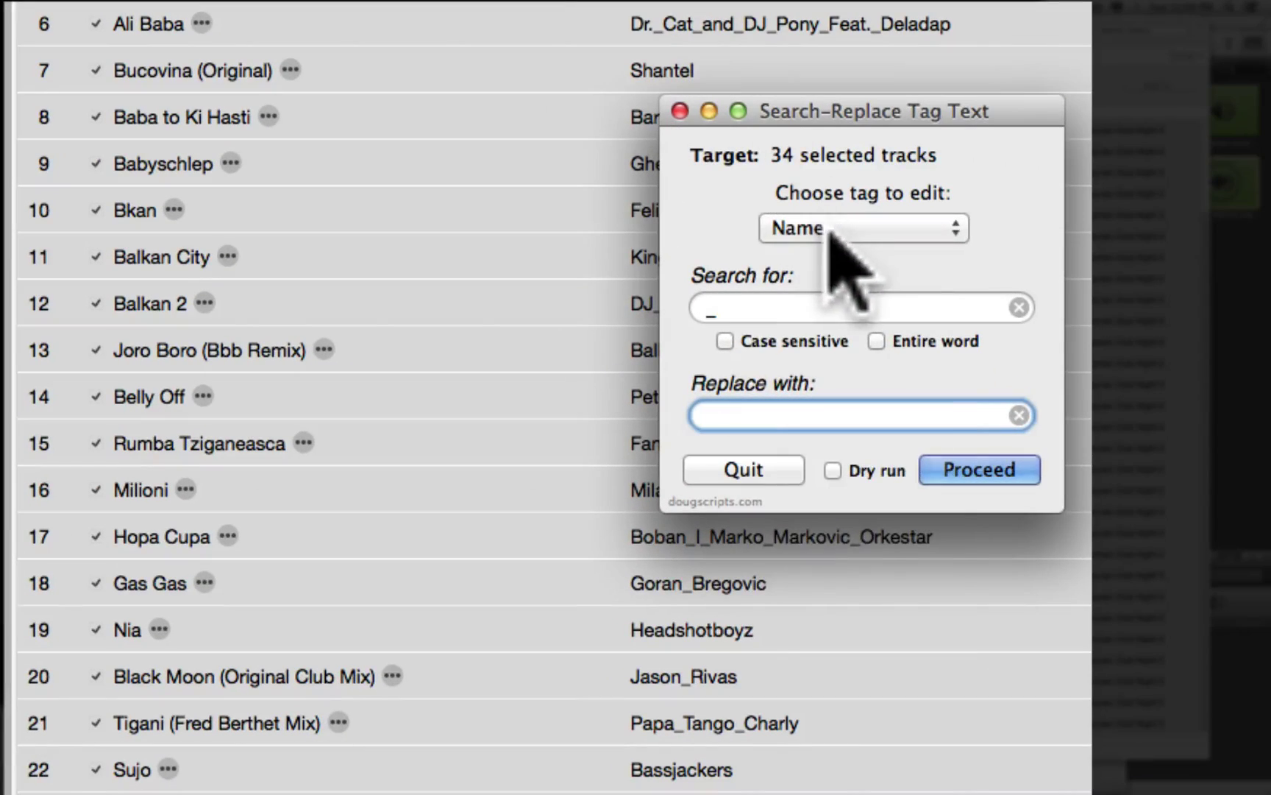
left_click(832, 234)
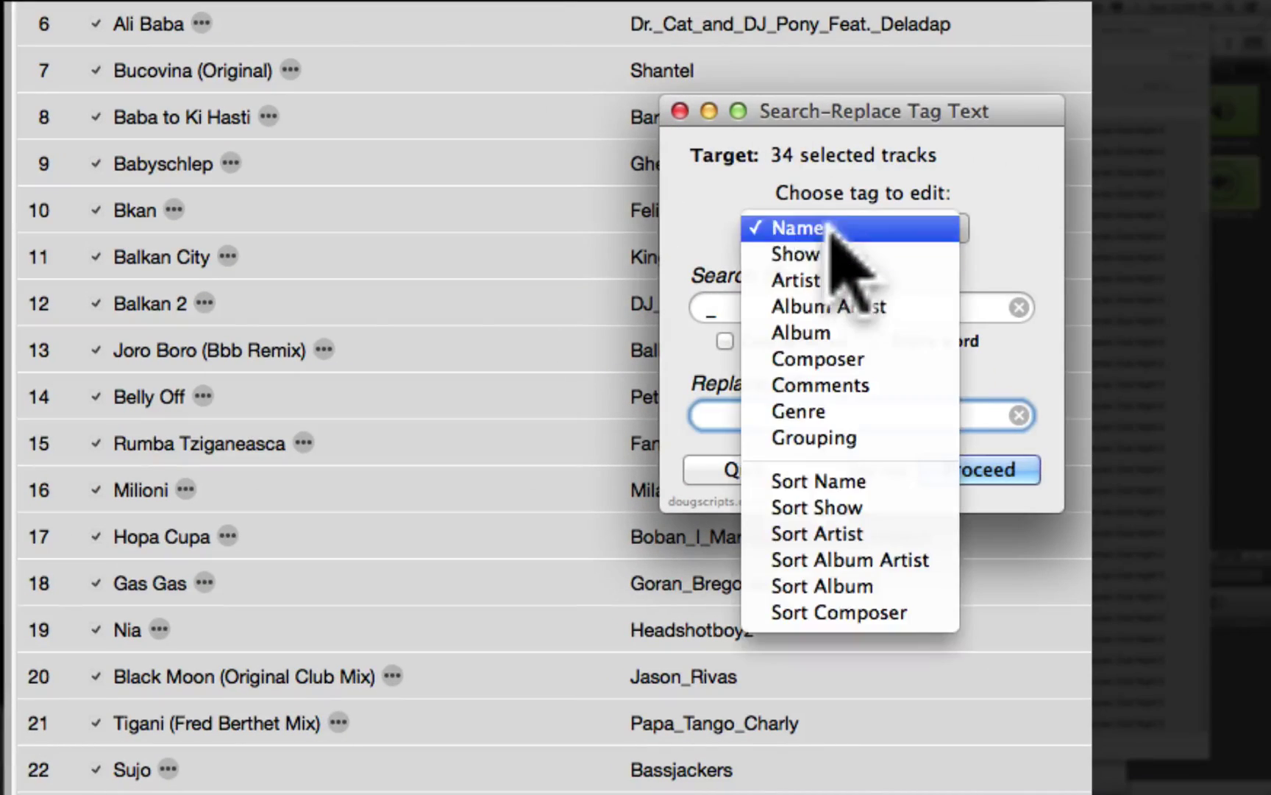
left_click(829, 279)
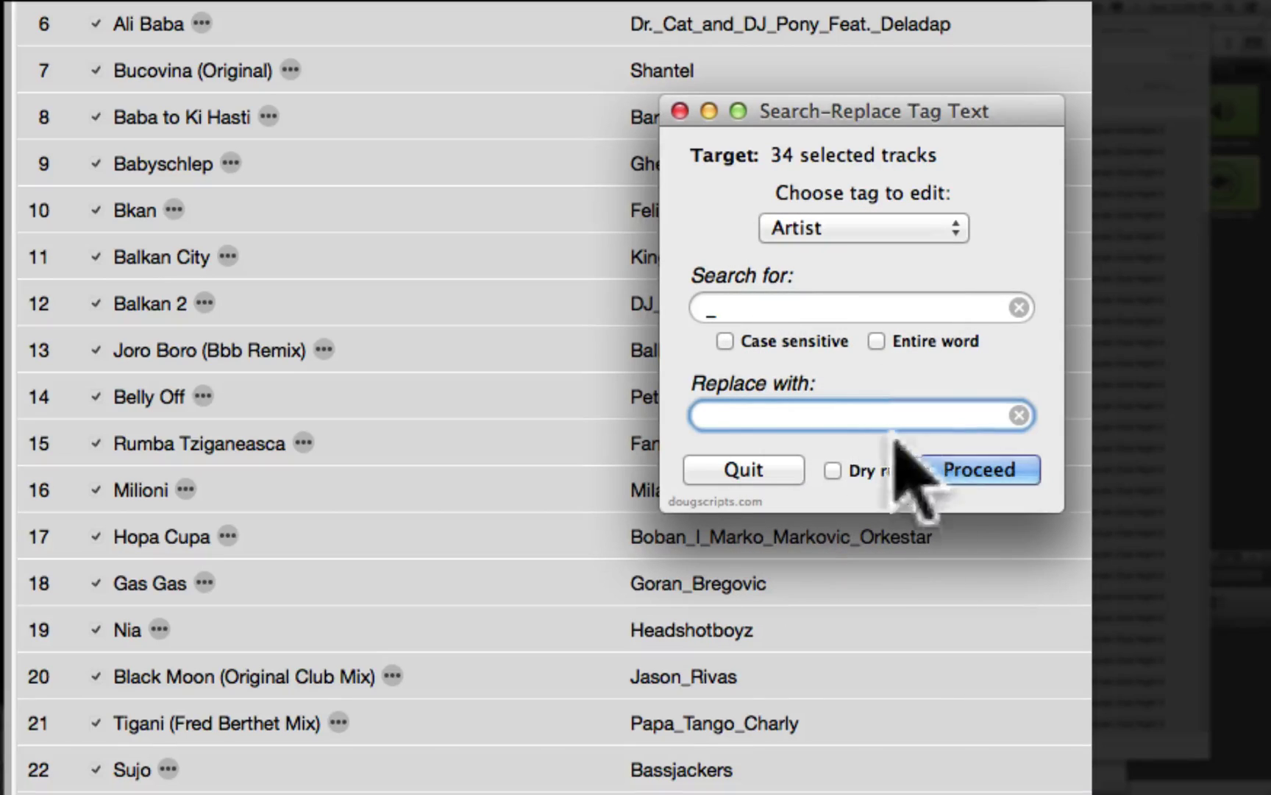
Apply the underscore-to-space replacement to the Artist tags (24 tracks changed) and quit the script
left_click(986, 474)
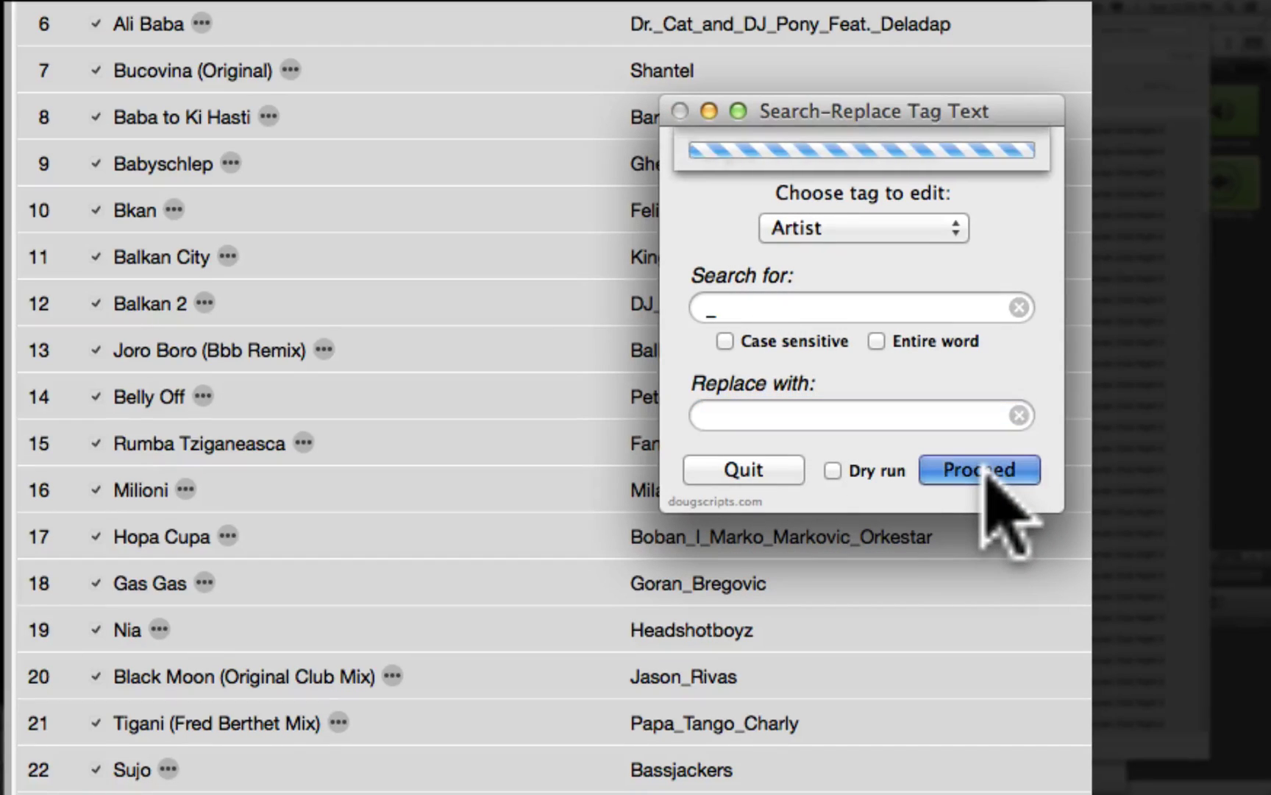
left_click_drag(911, 112, 1270, 111)
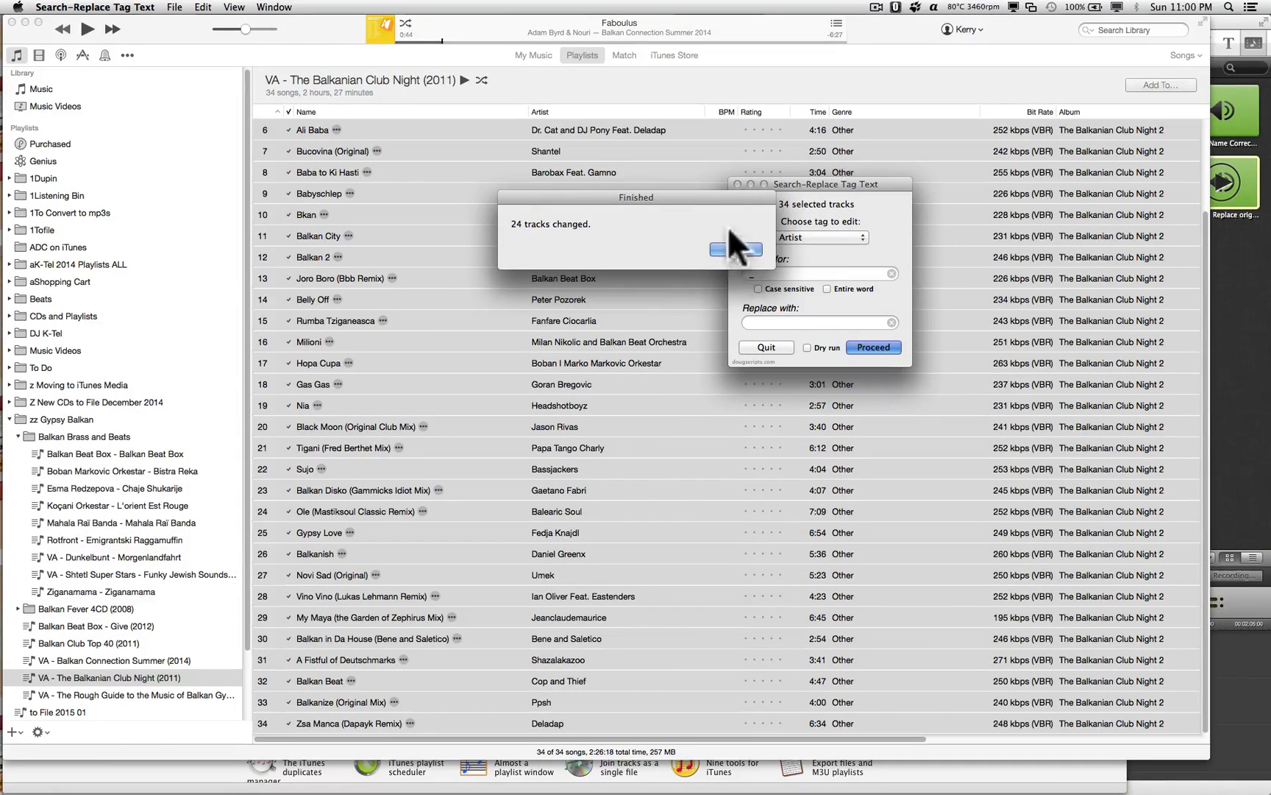
left_click(730, 248)
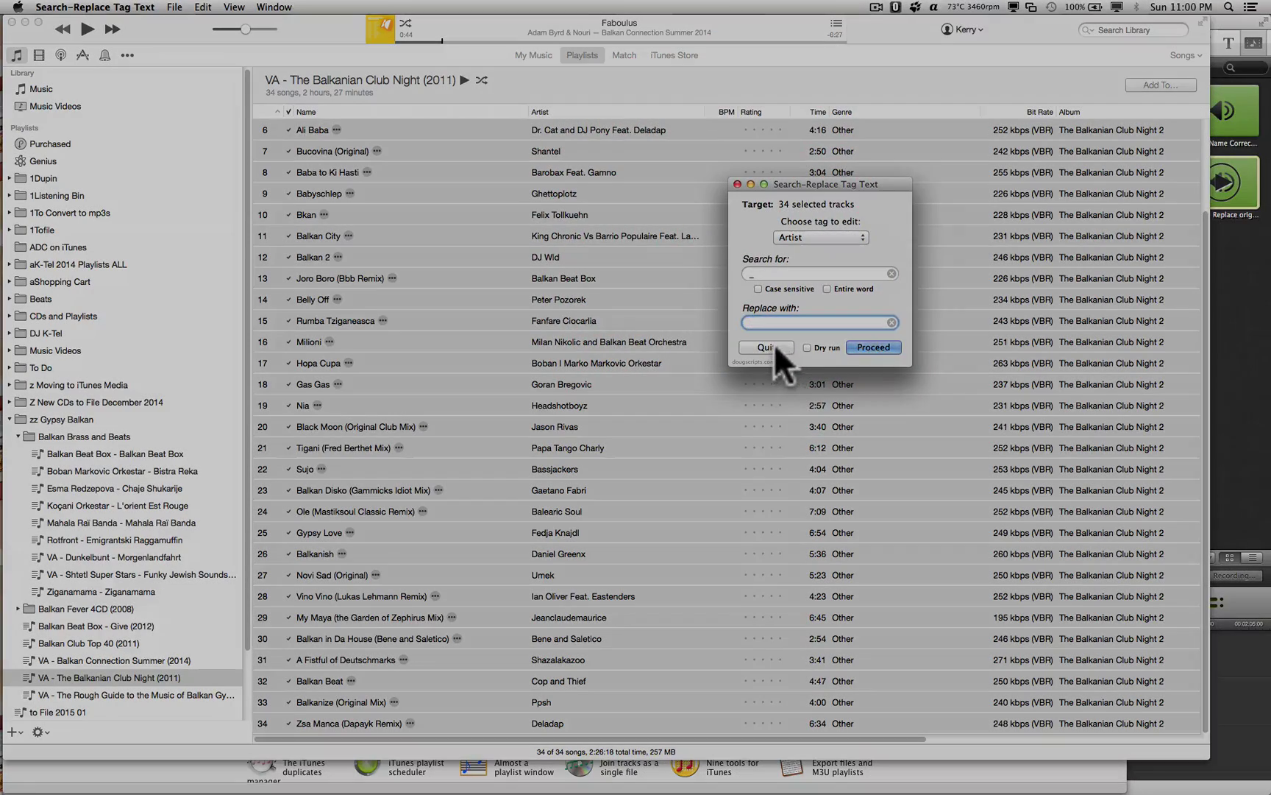
left_click(772, 343)
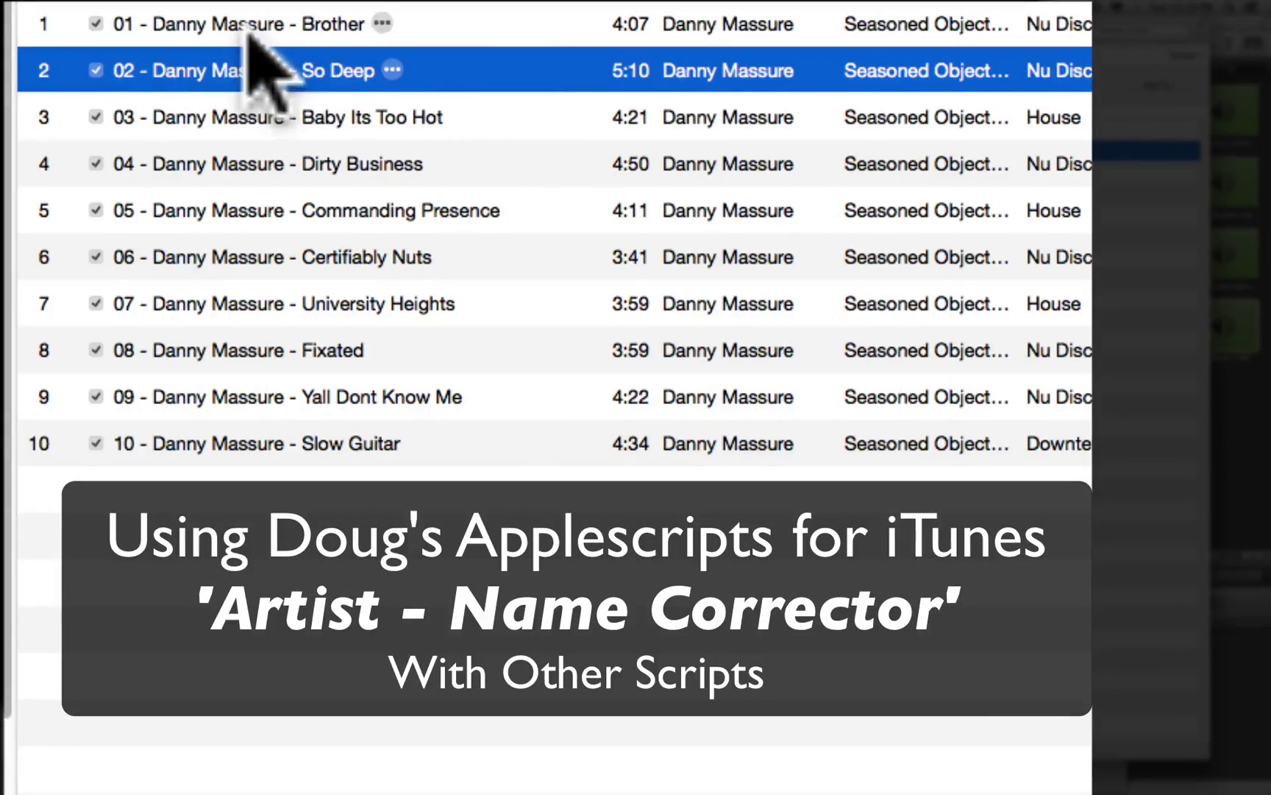
Select all ten Seasoned Objective tracks and launch the Remove n Characters script
left_click(250, 27)
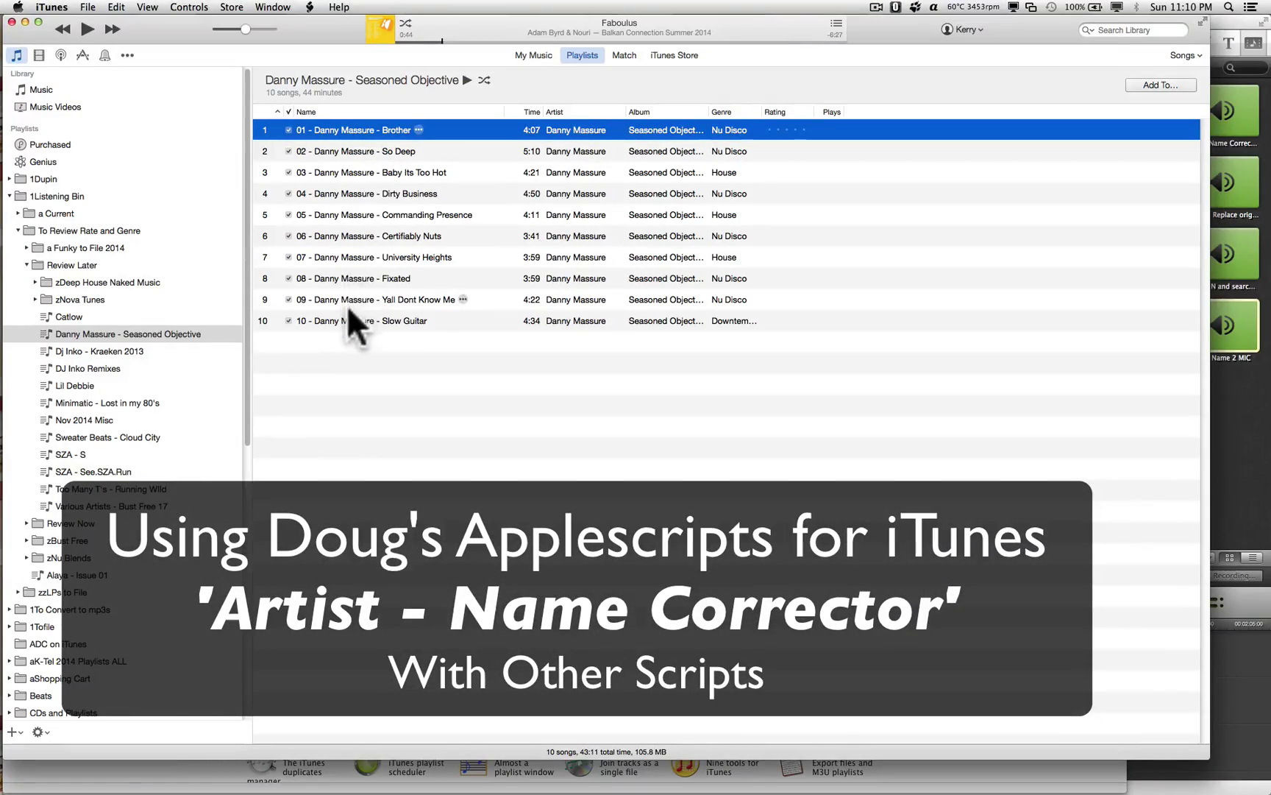
left_click(348, 320, "shift")
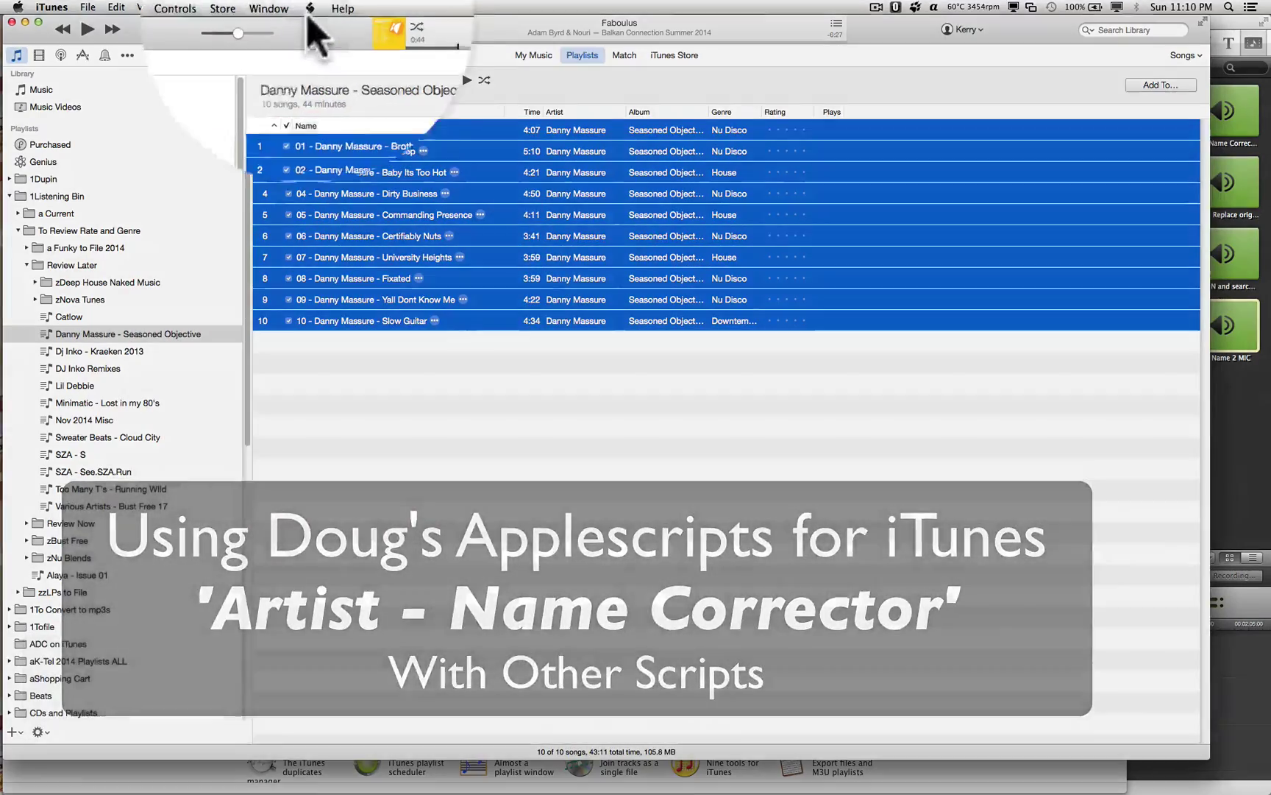
left_click(308, 7)
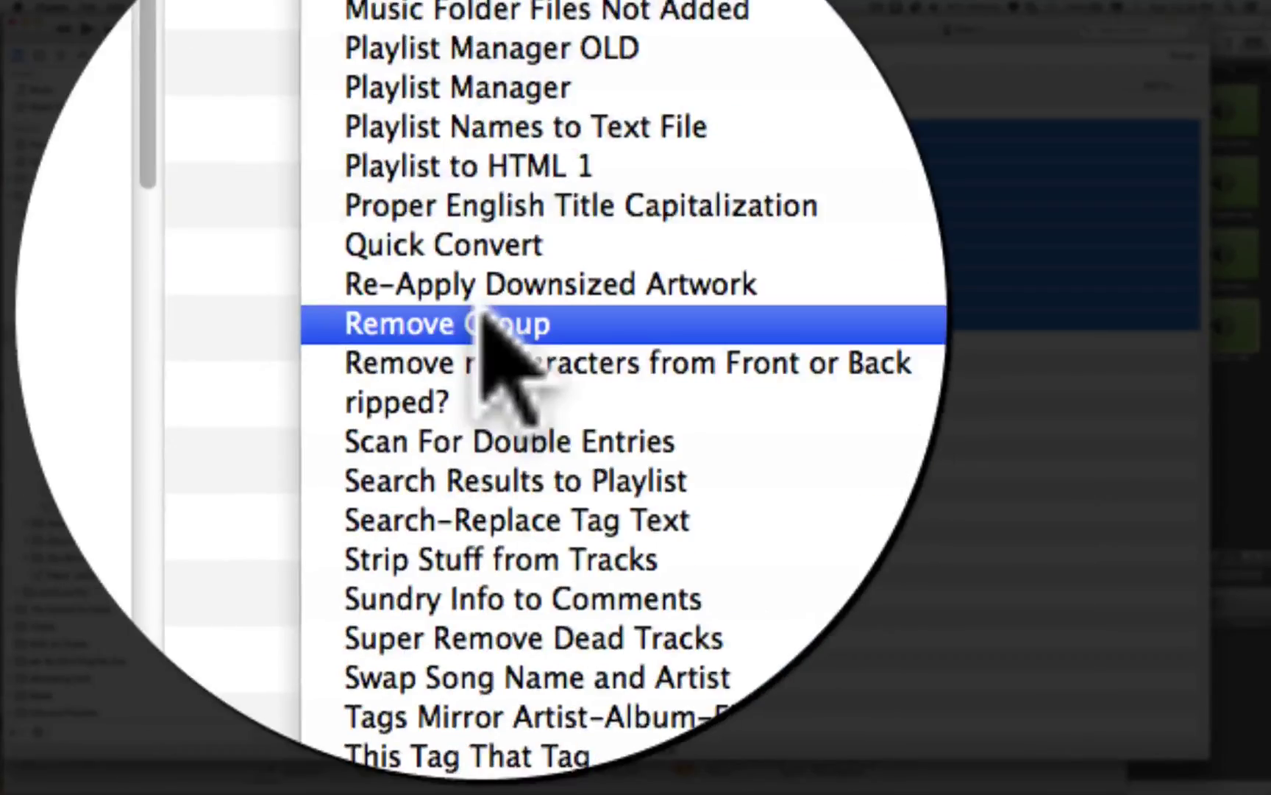
left_click(535, 202)
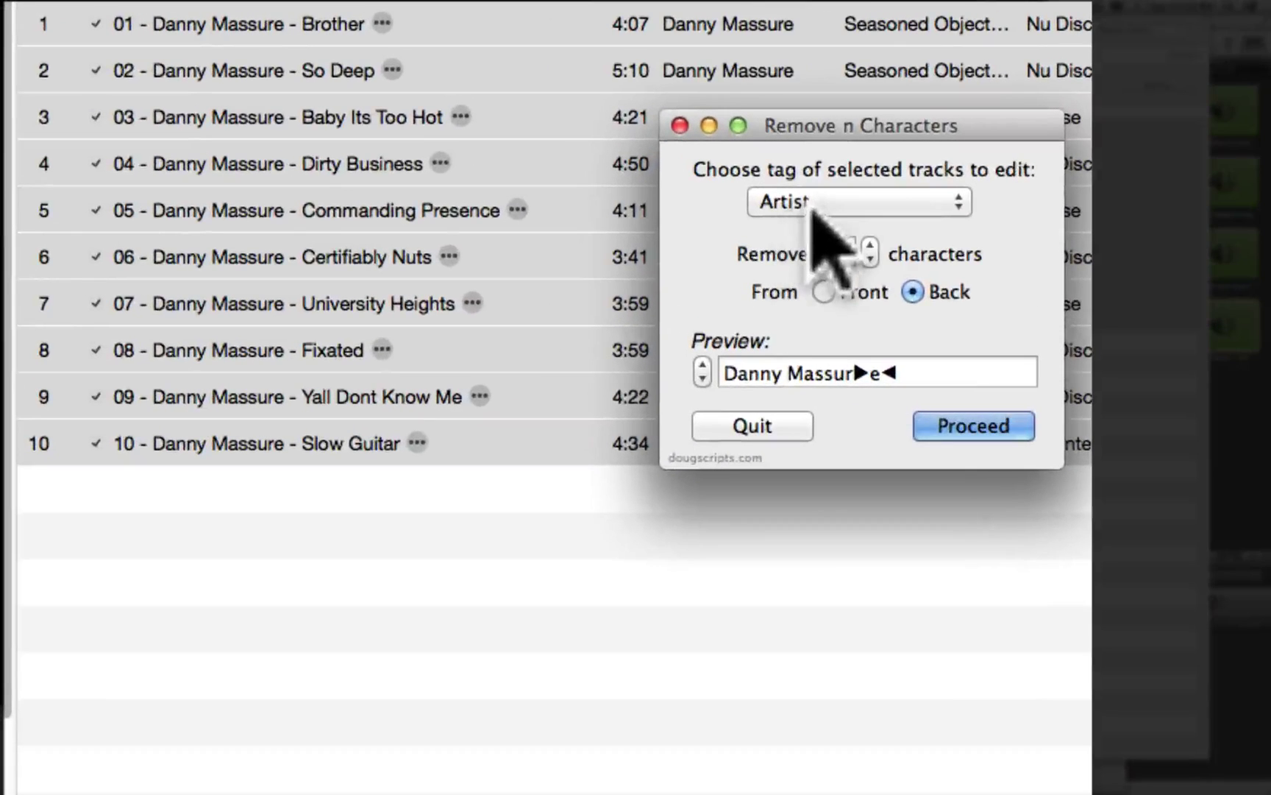
Remove 5 characters from the front of each Name tag, confirm, and quit the script
left_click(618, 212)
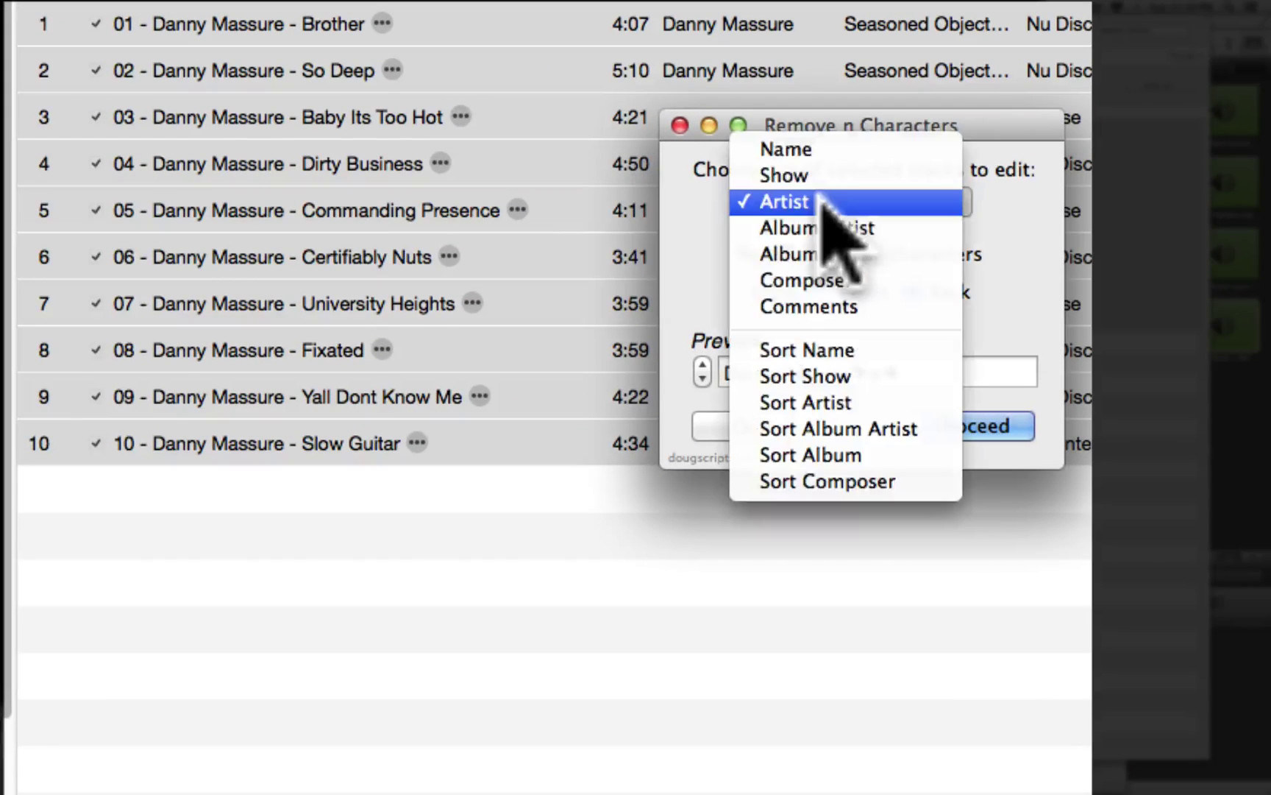
left_click(820, 149)
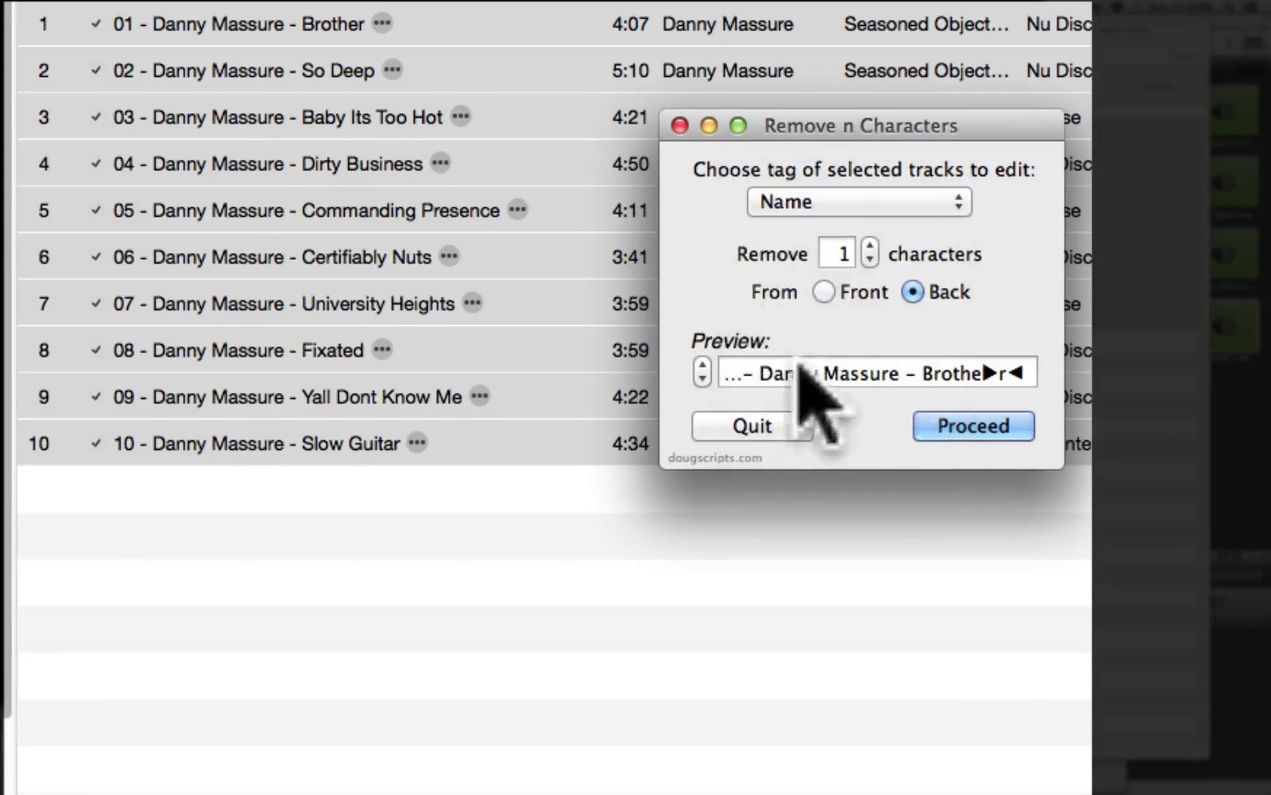
left_click(823, 292)
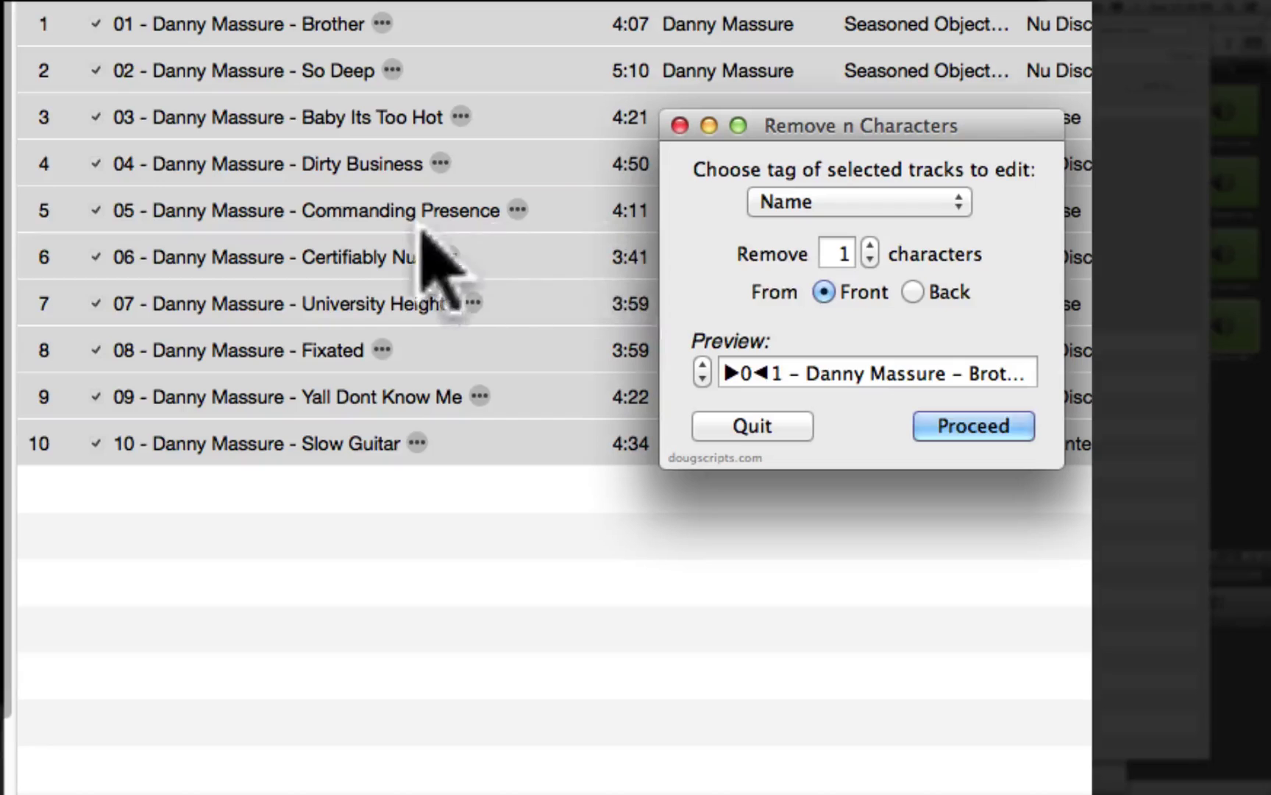
left_click(870, 248)
left_click(870, 248)
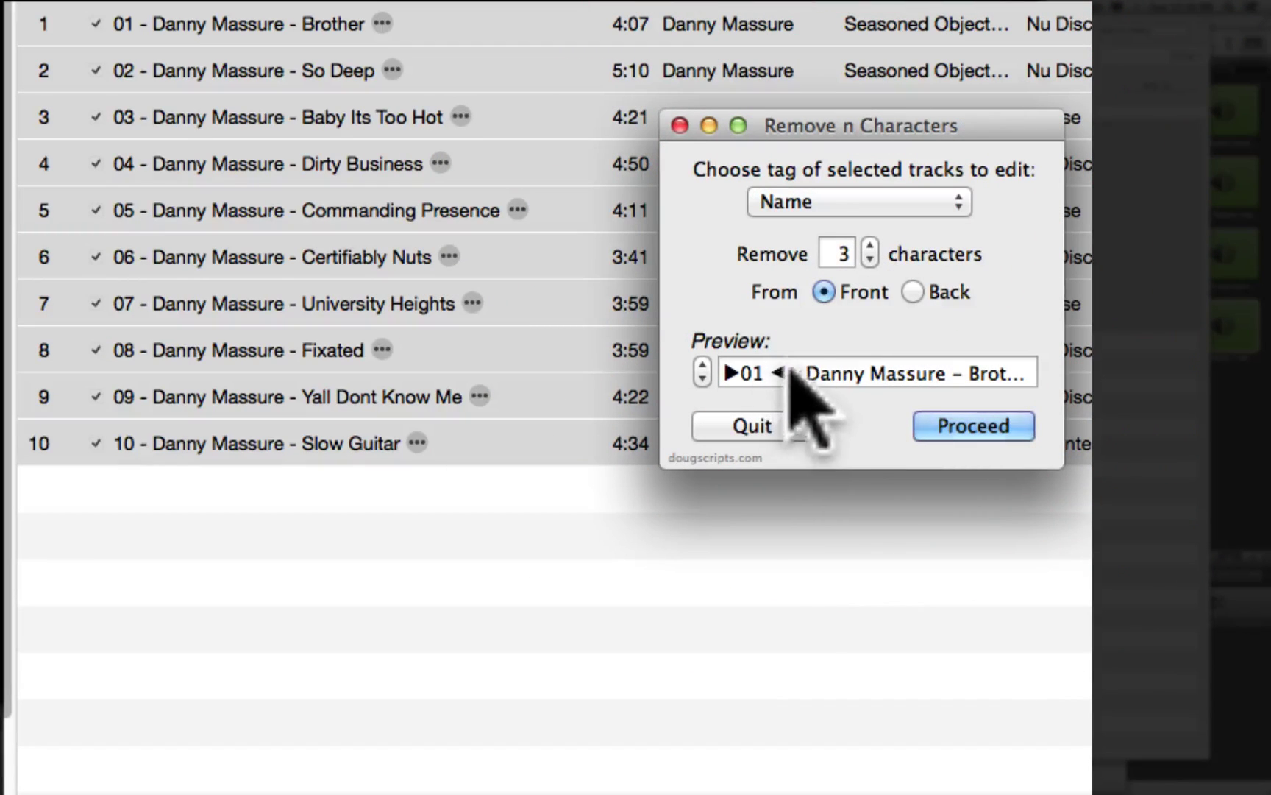
left_click(869, 248)
left_click(869, 248)
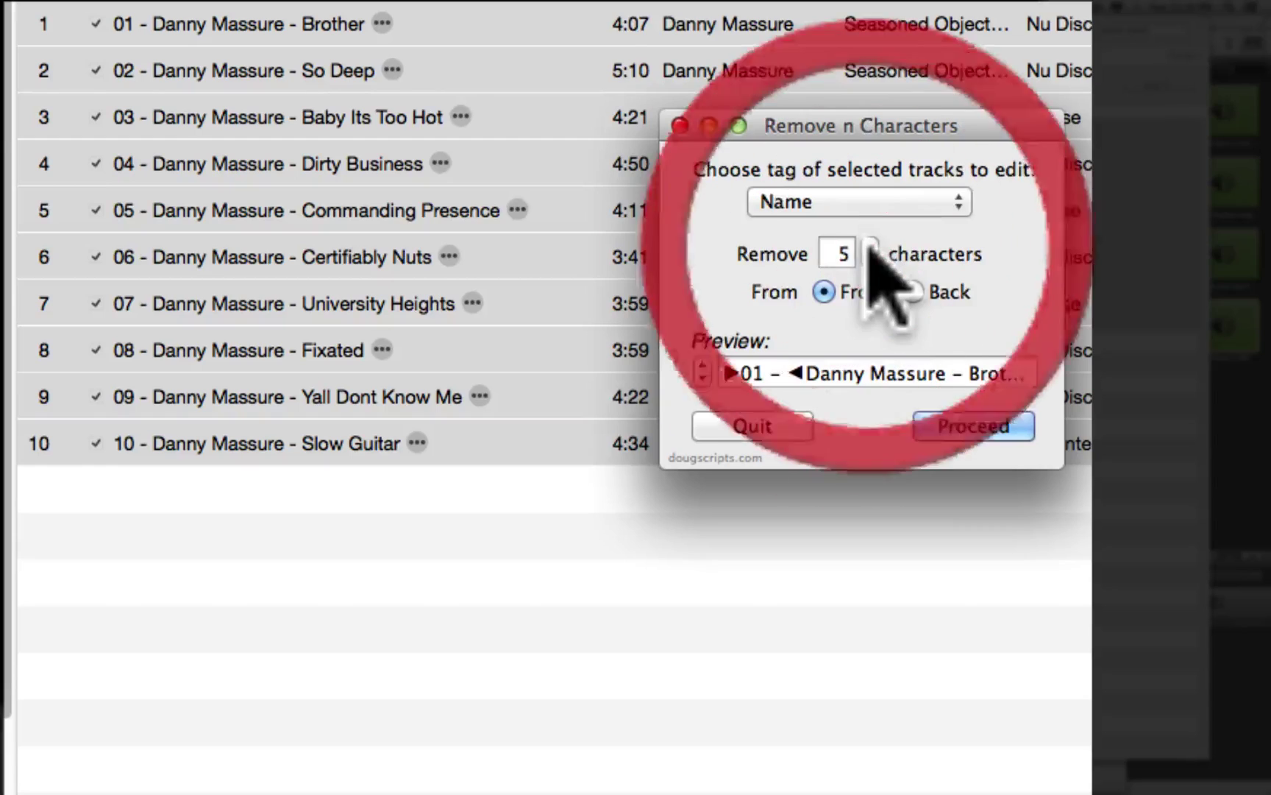
left_click(870, 248)
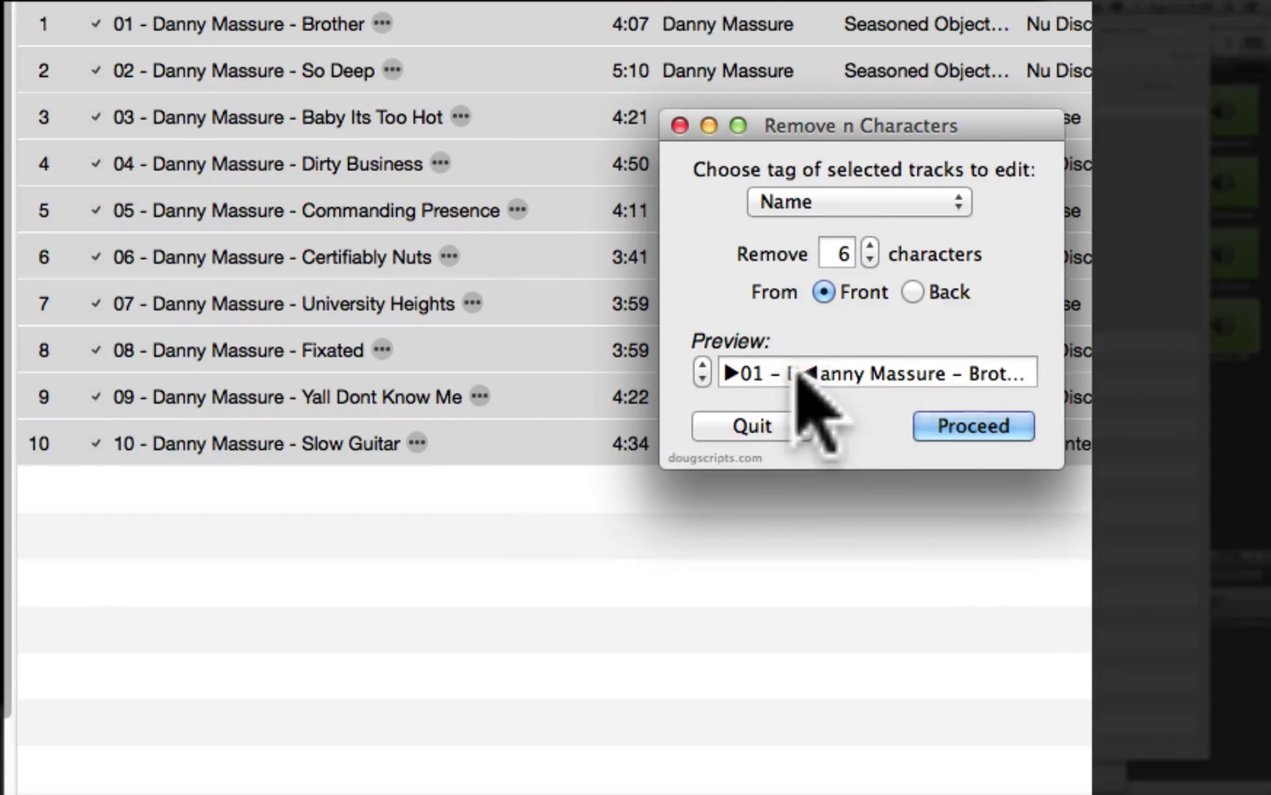
left_click(869, 258)
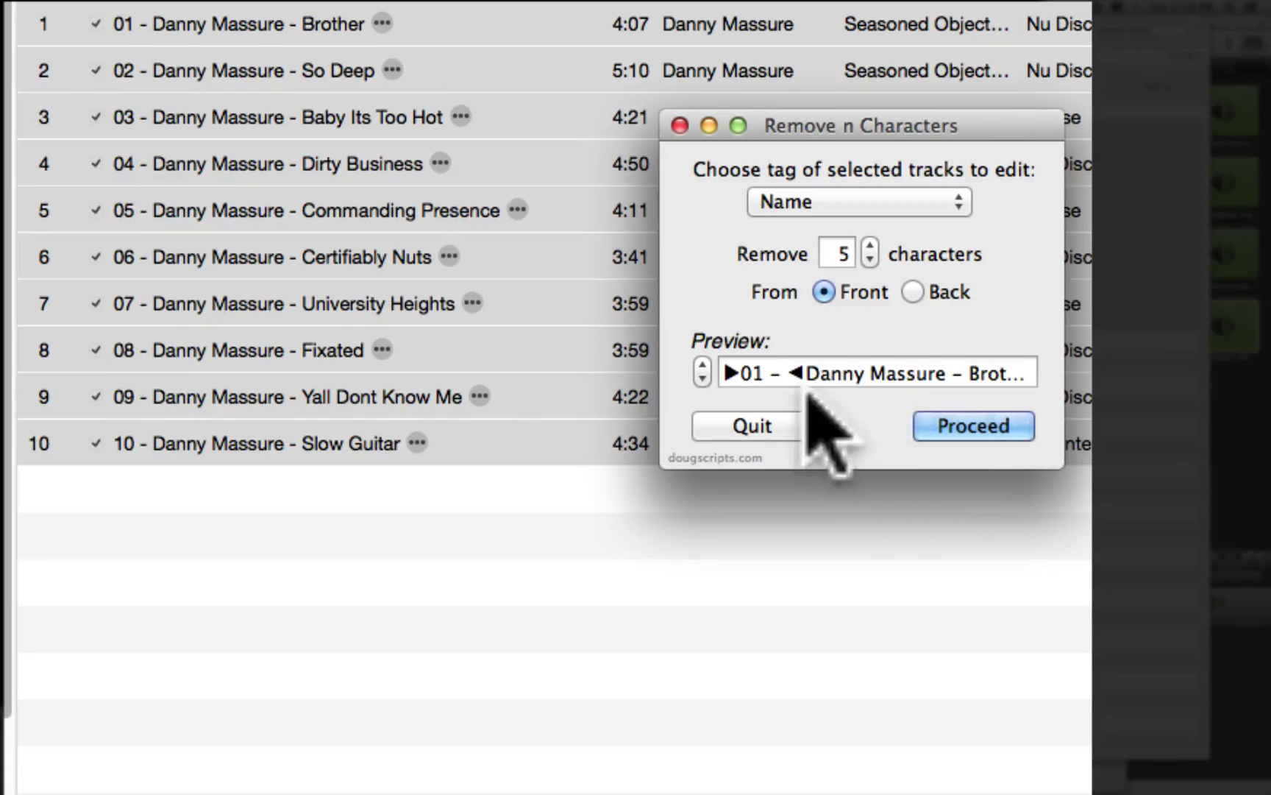
left_click(964, 434)
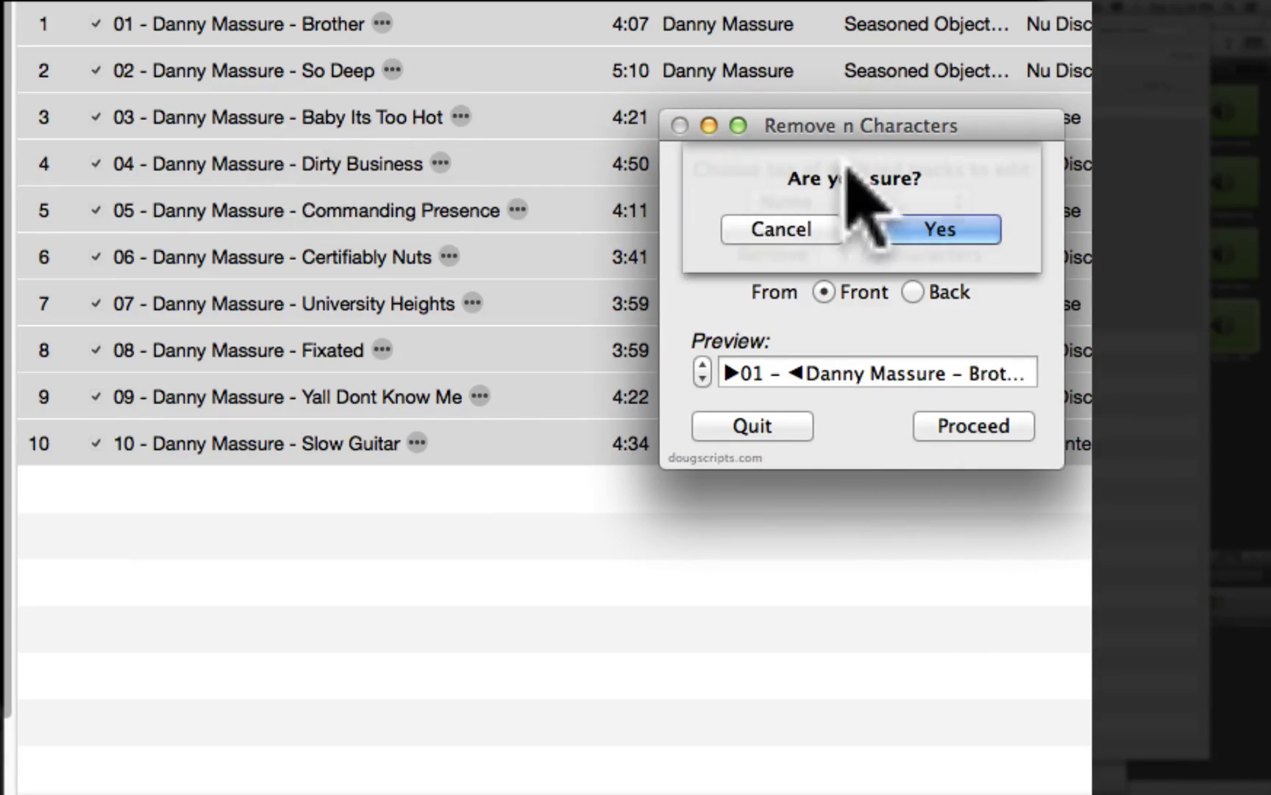
left_click(956, 232)
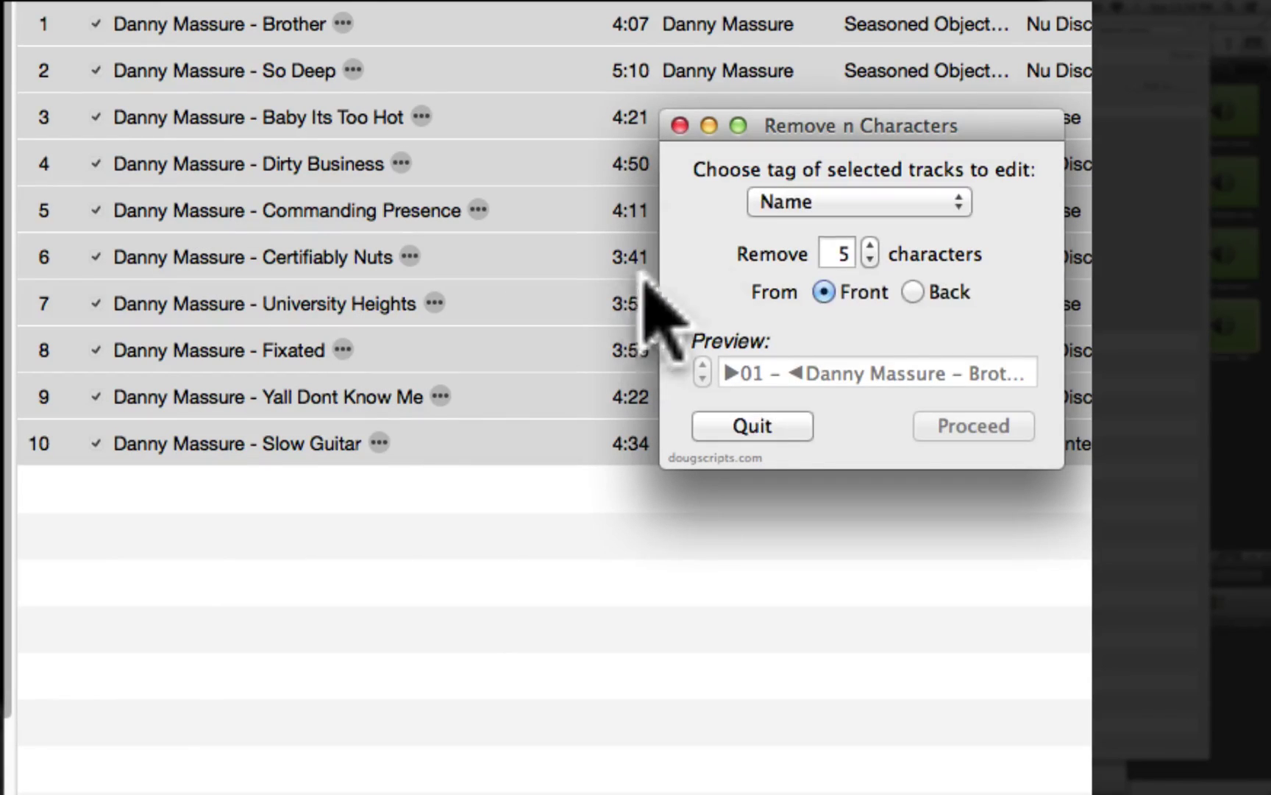
left_click(735, 430)
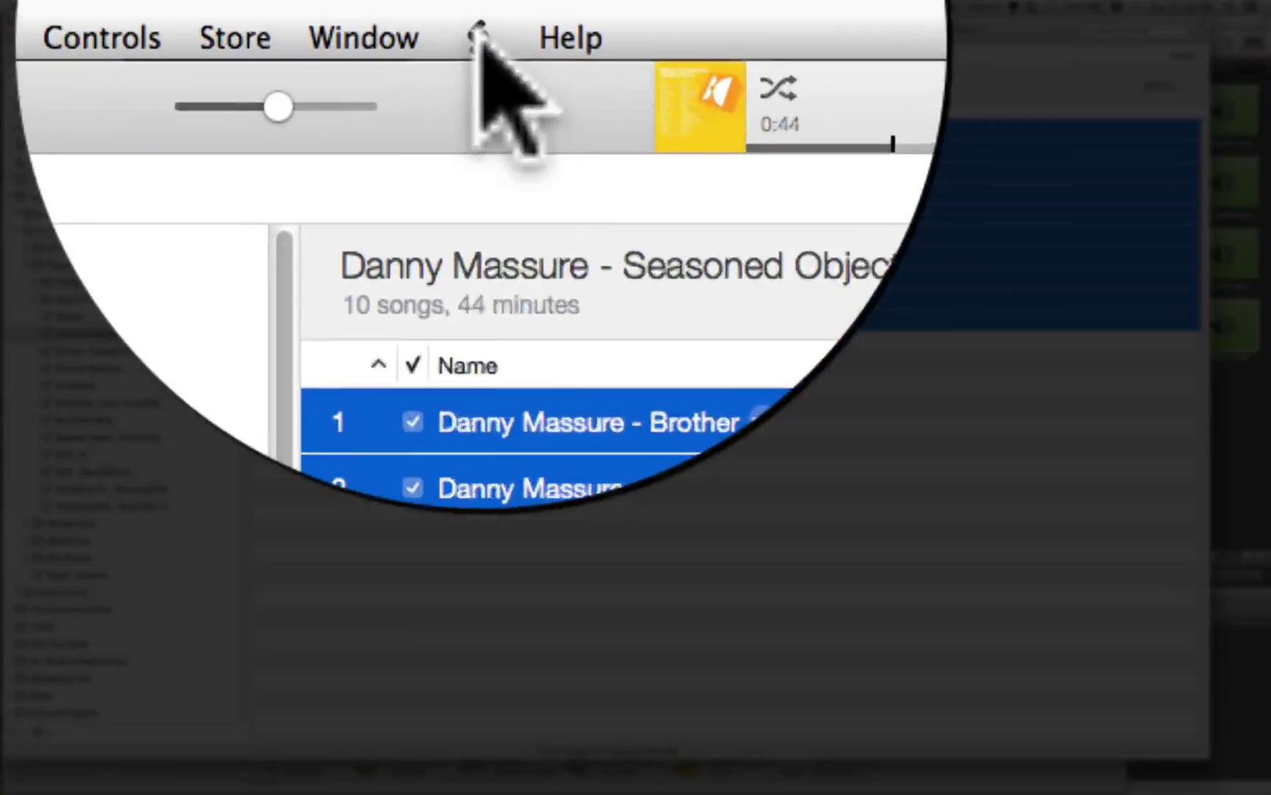
Run Artist – Name Corrector on the Danny Massure tracks, keeping the default separator
left_click(310, 8)
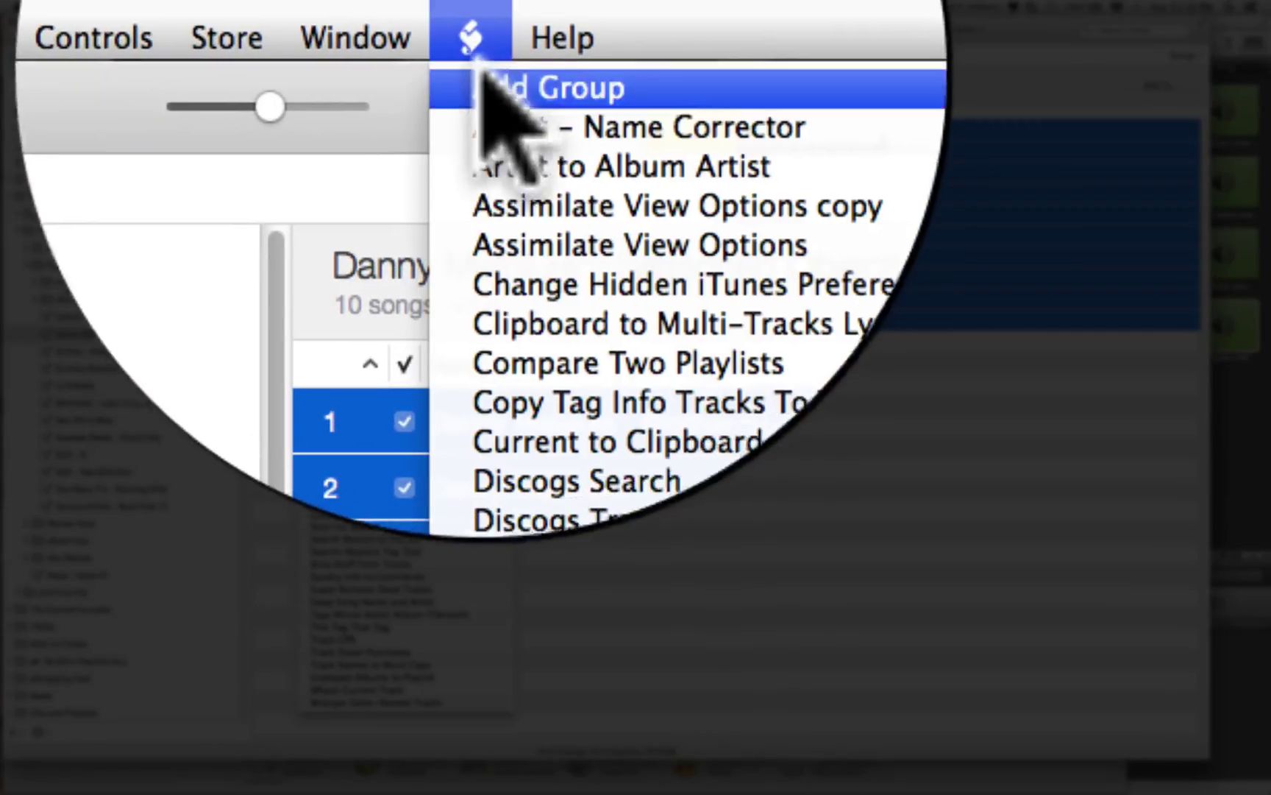
left_click(484, 127)
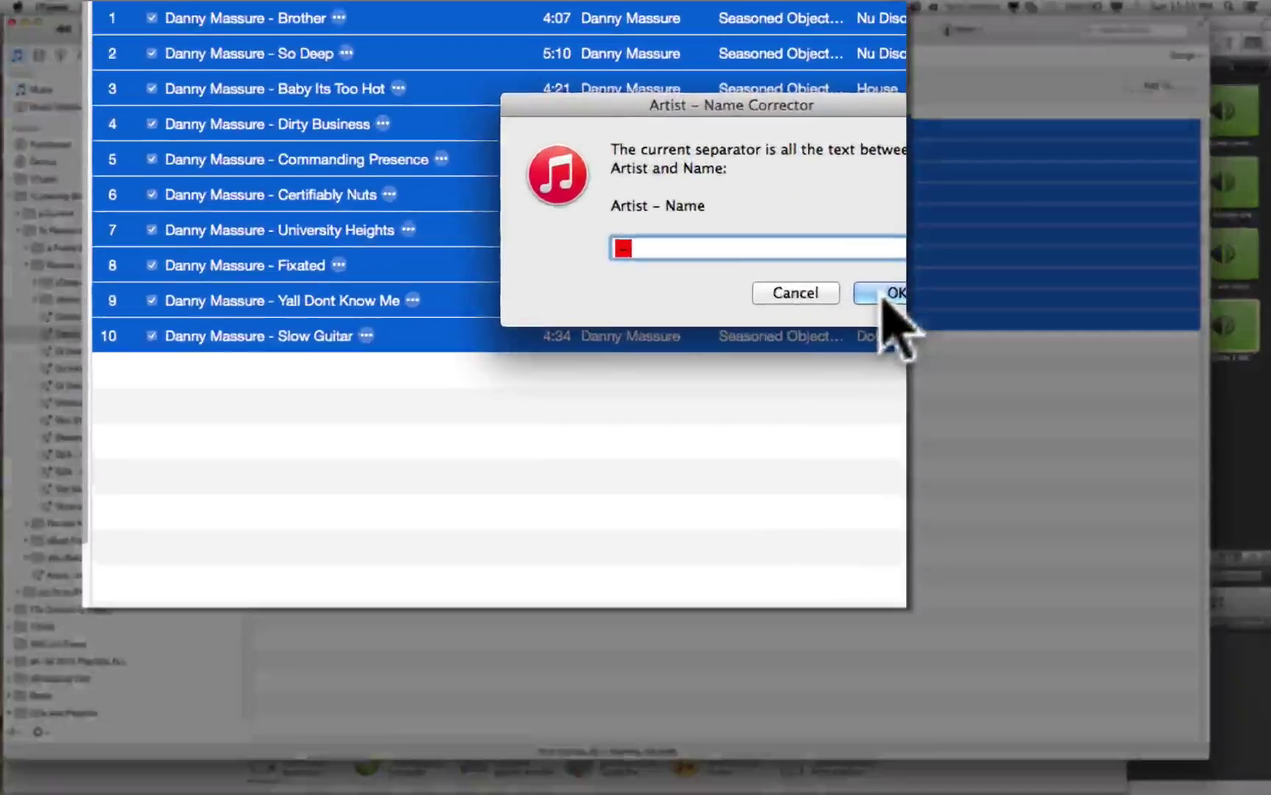
left_click(735, 294)
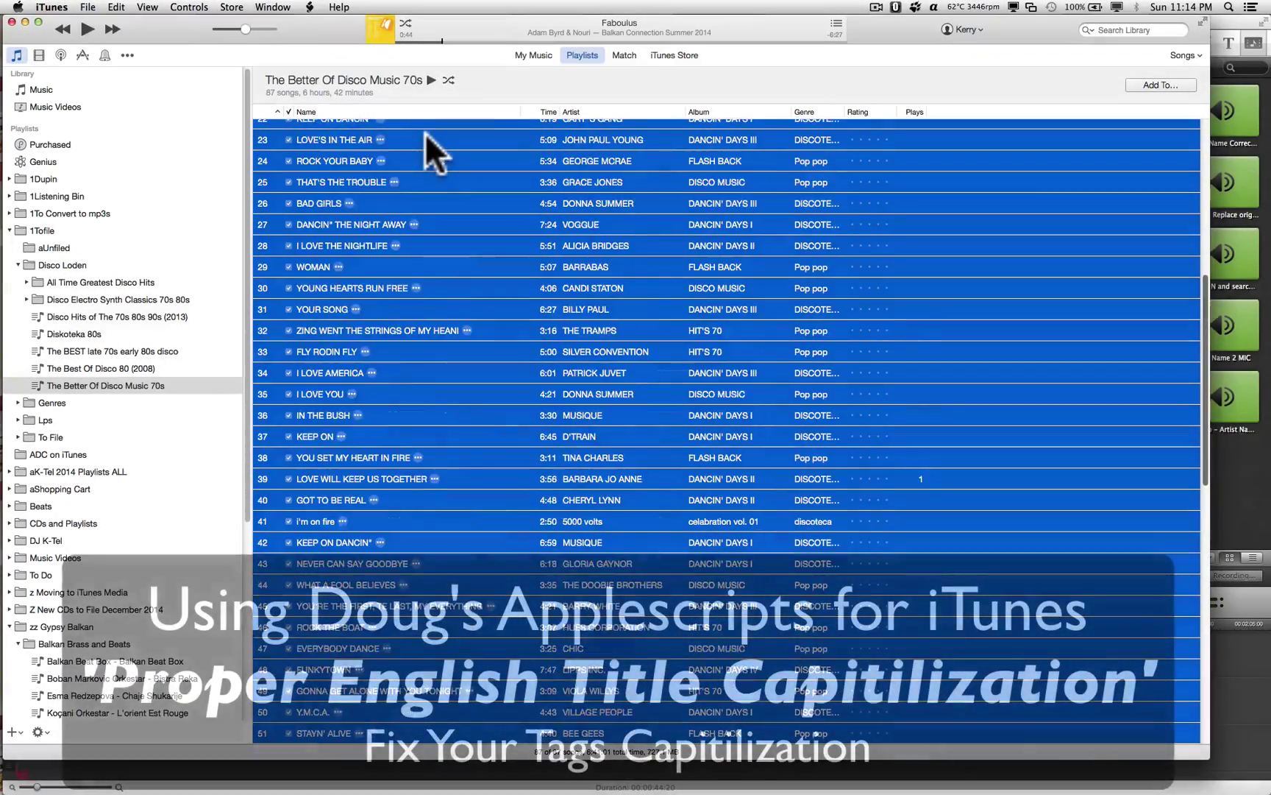
scroll(423, 162, "up", 10)
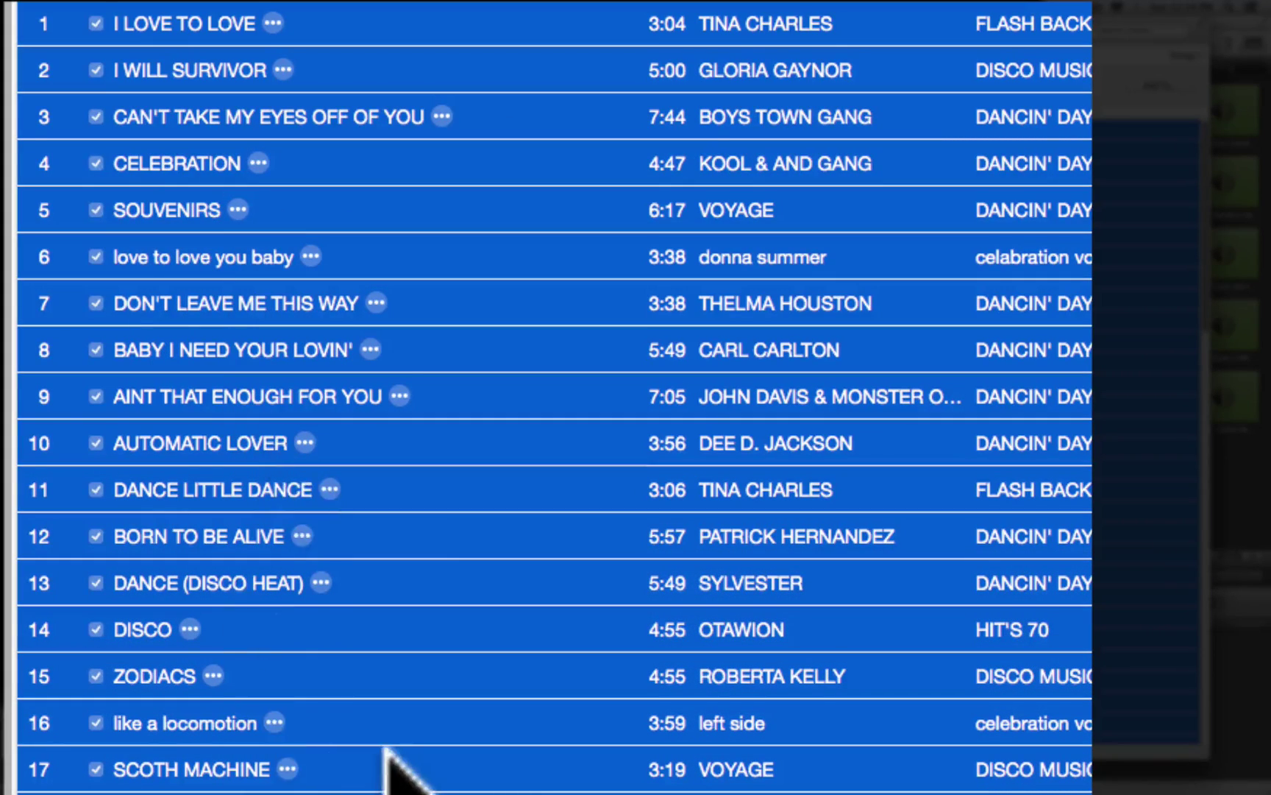
scroll(385, 749, "down", 20)
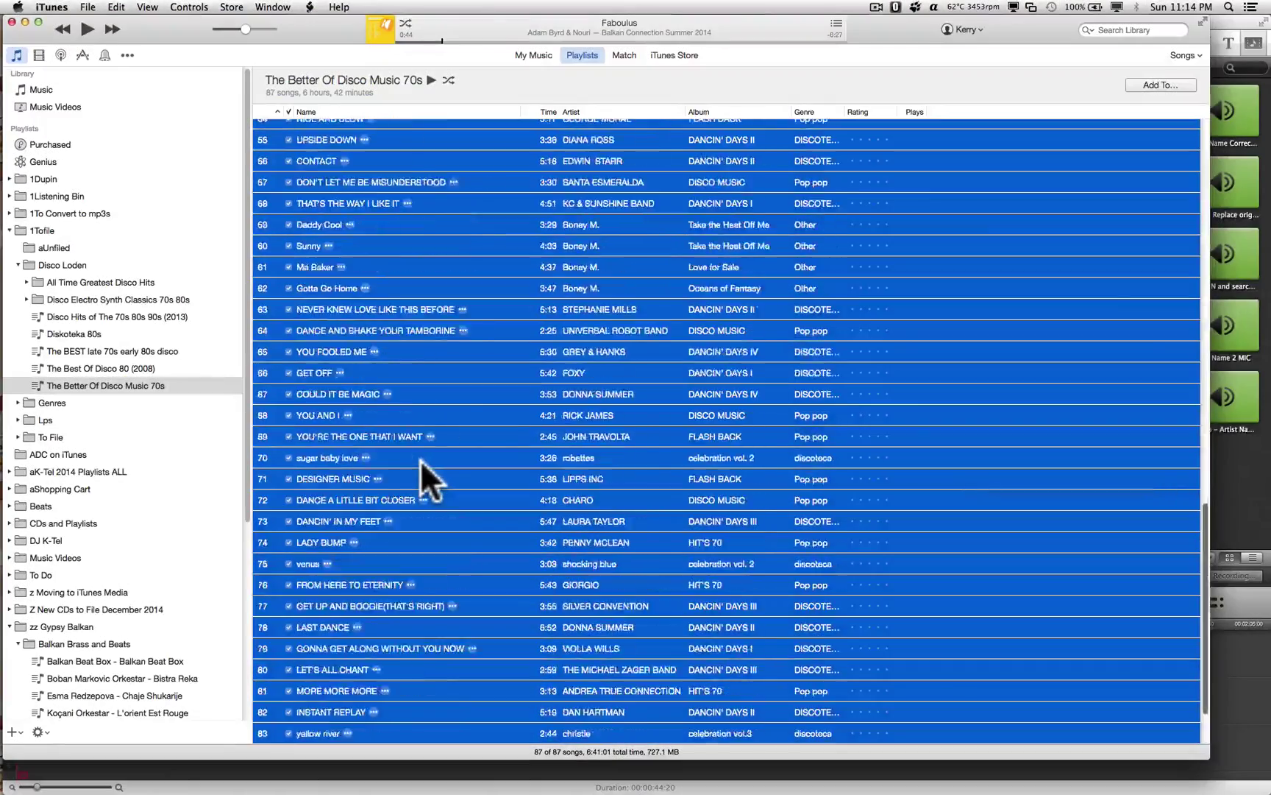
scroll(384, 747, "up", 20)
key("super+Tab")
key("super+Tab")
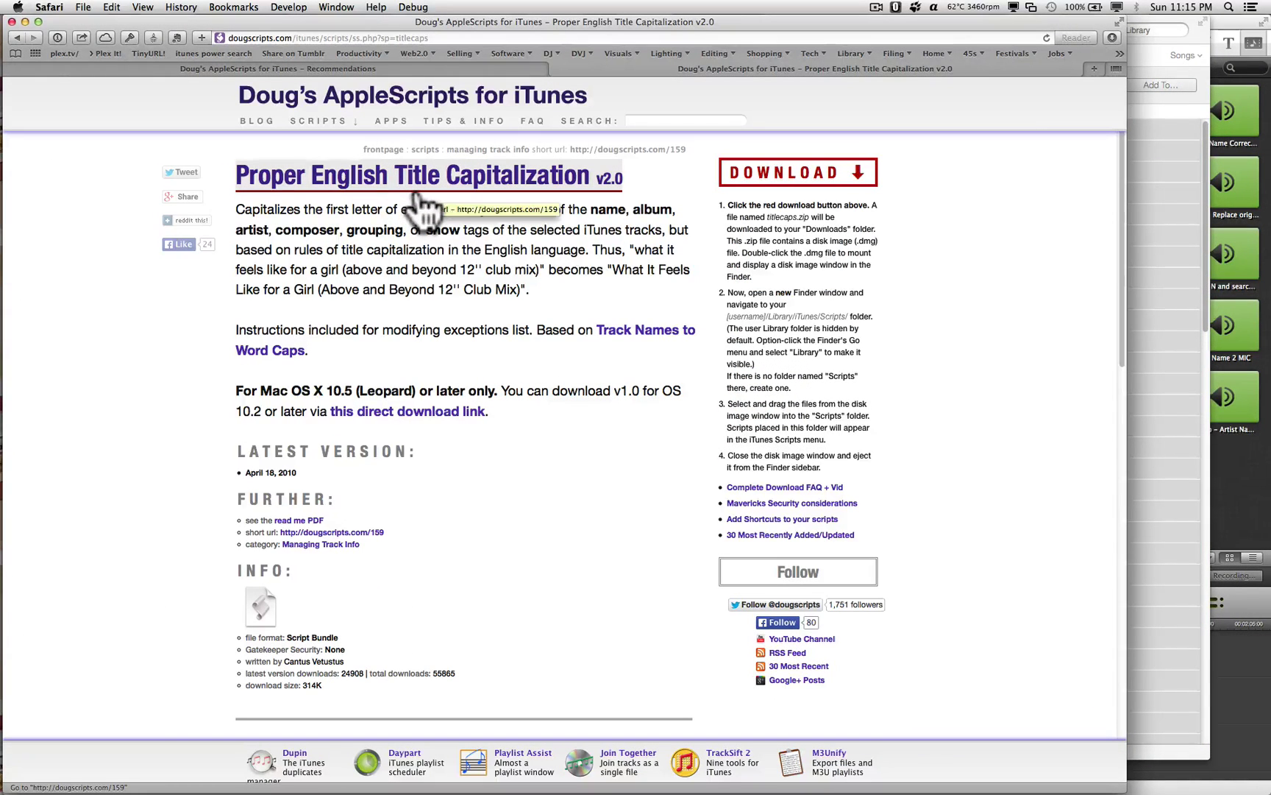
key("super")
Back in iTunes, select all 87 tracks in the disco playlist
key("super+Tab")
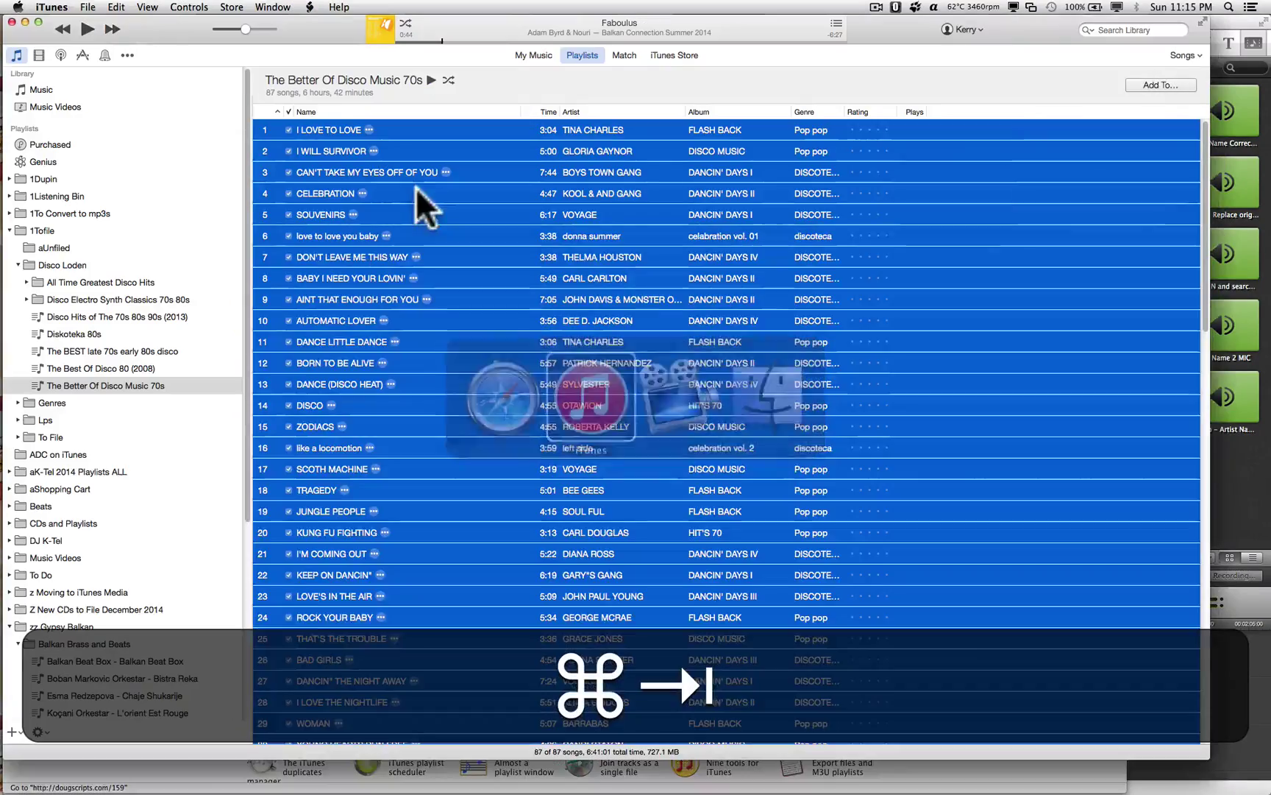
left_click(445, 277)
key("super+a")
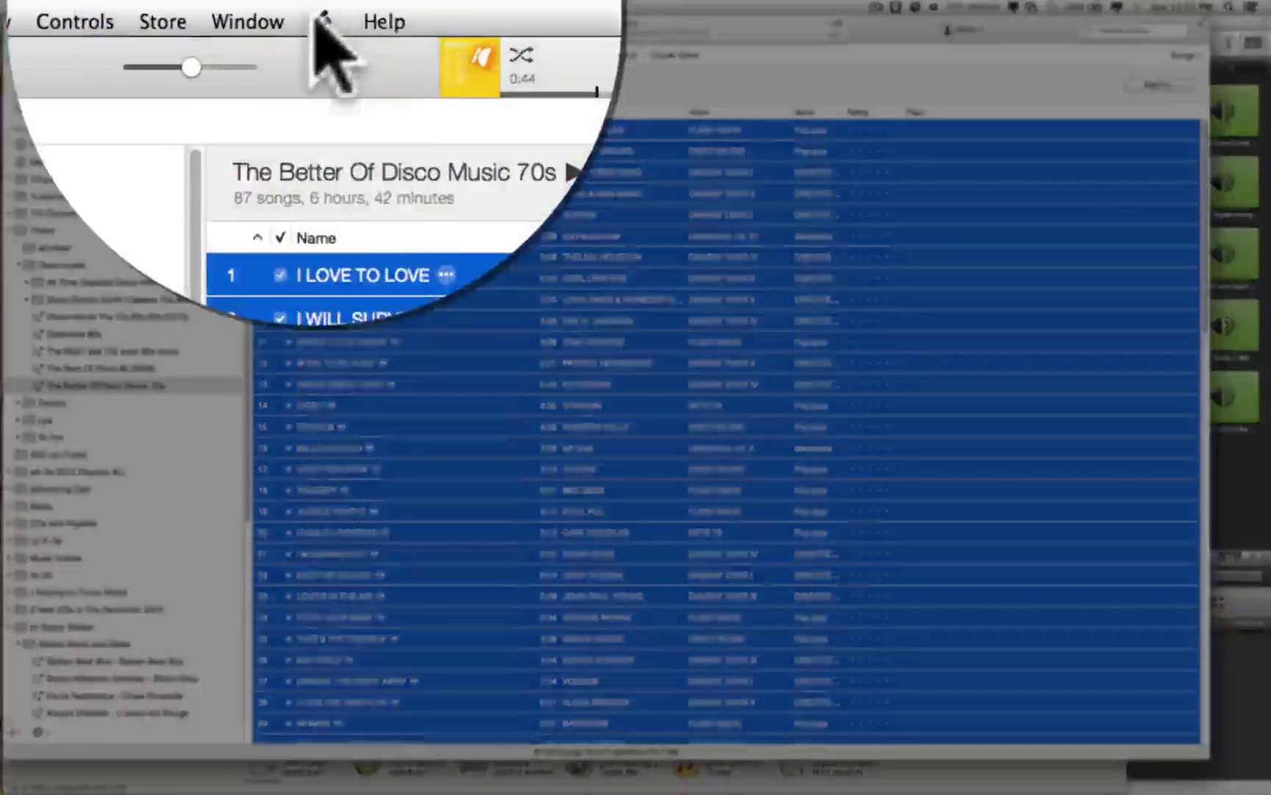
Run Proper English Title Capitalization on the name, album and artist tags
left_click(308, 7)
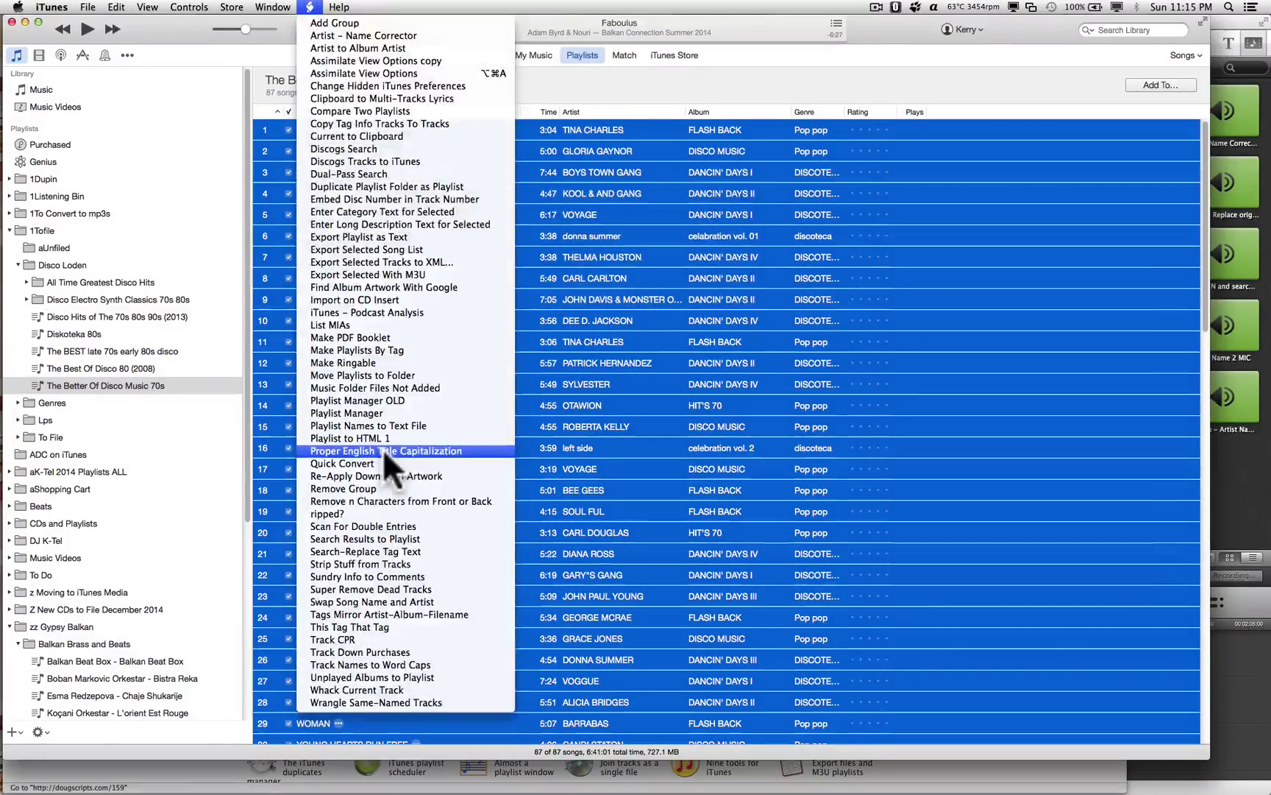
left_click(383, 450)
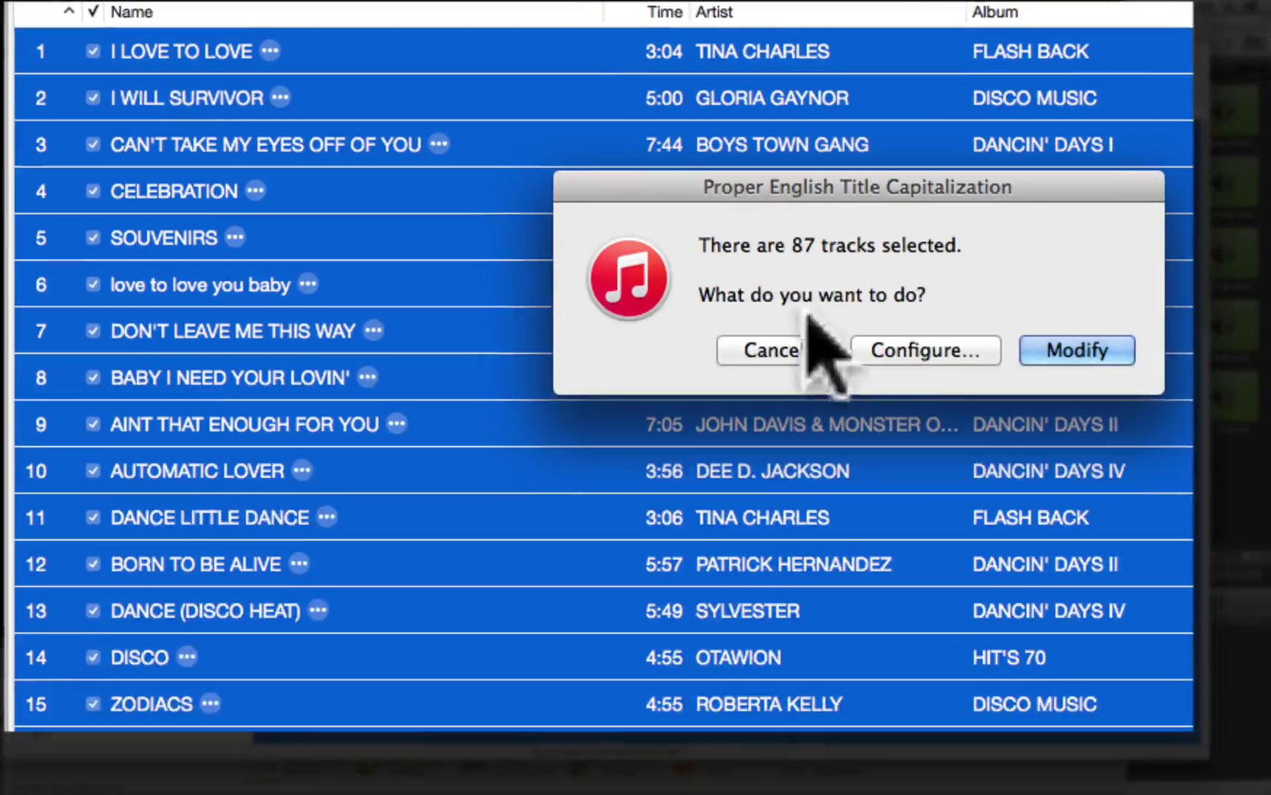
left_click(903, 352)
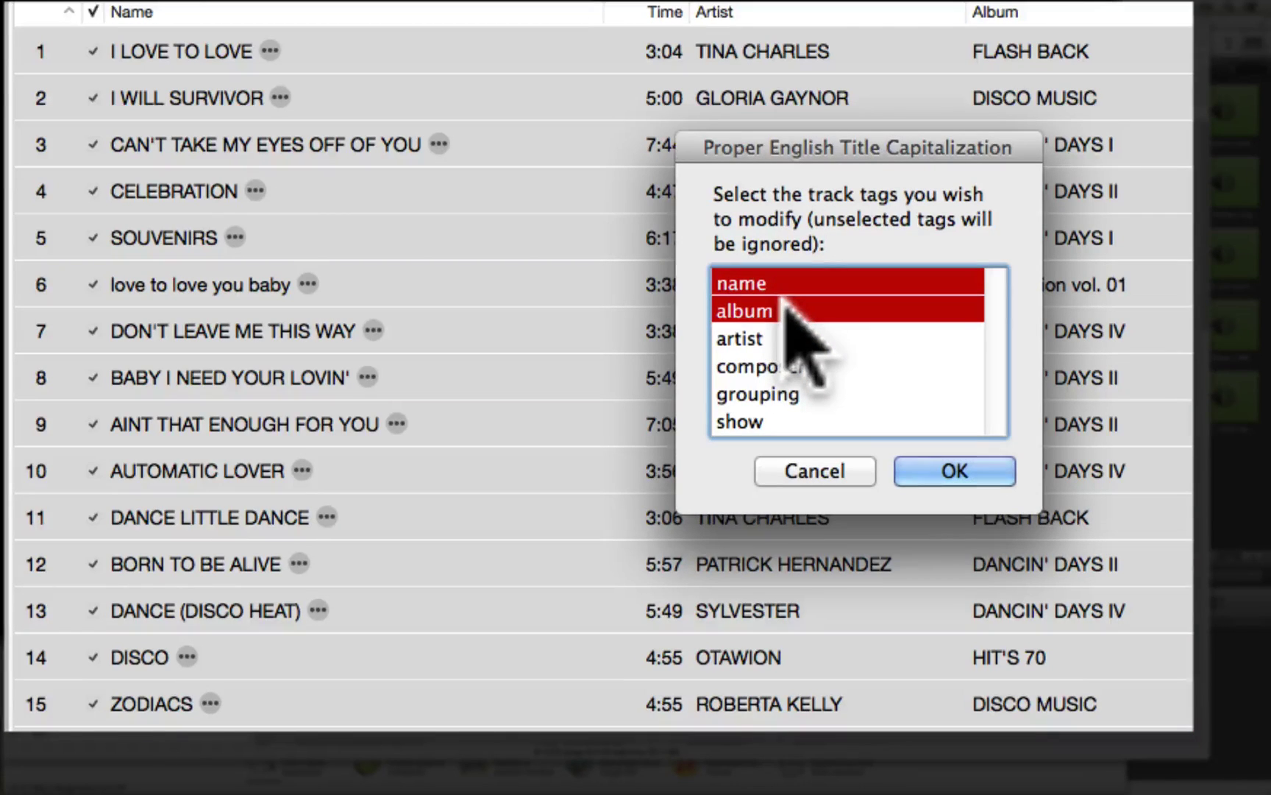
key("super")
left_click(804, 340, "super")
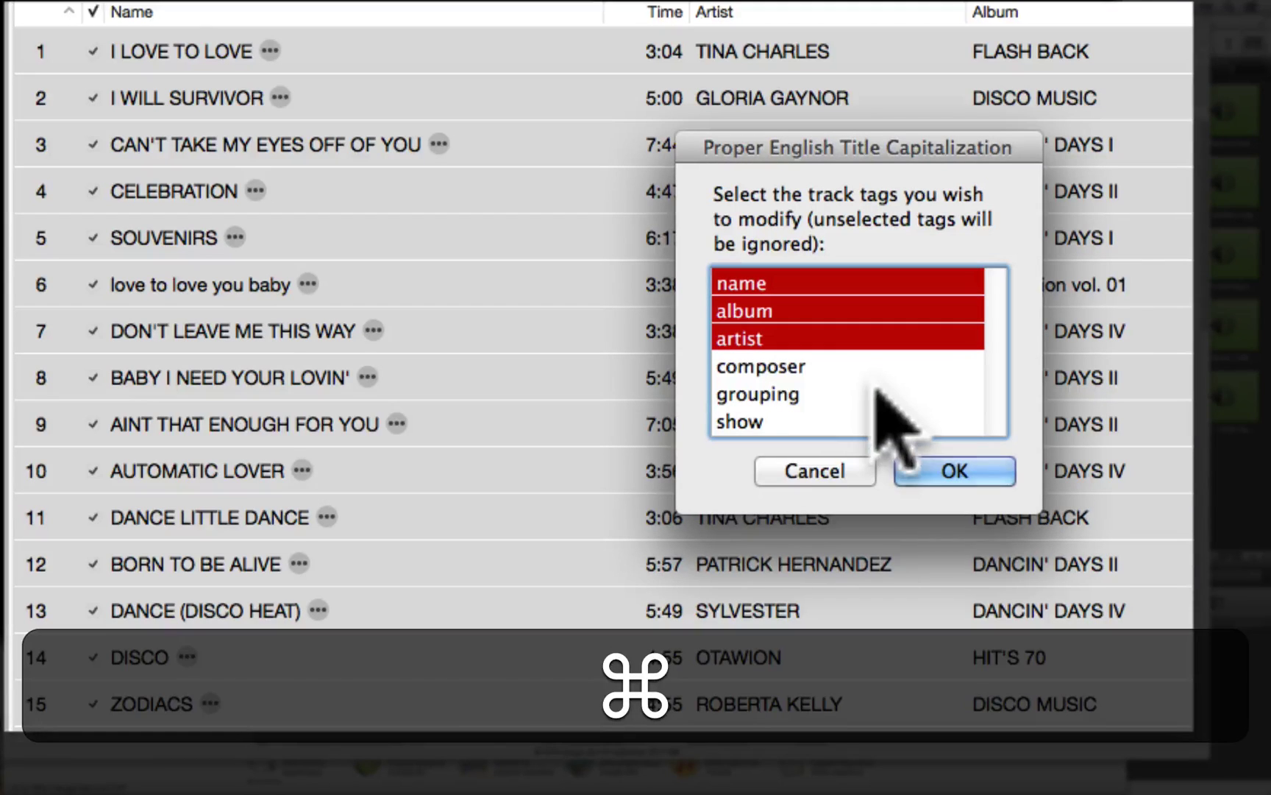
left_click(941, 462)
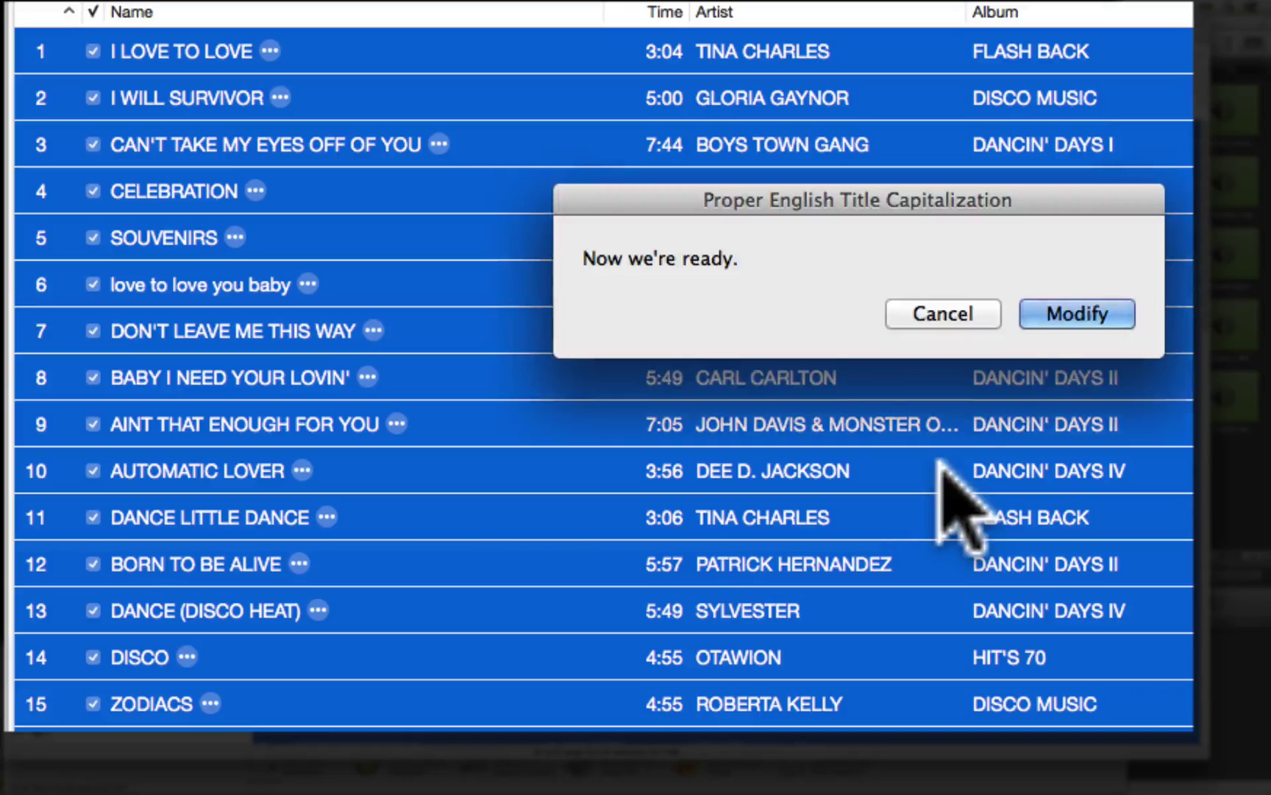
left_click(1060, 310)
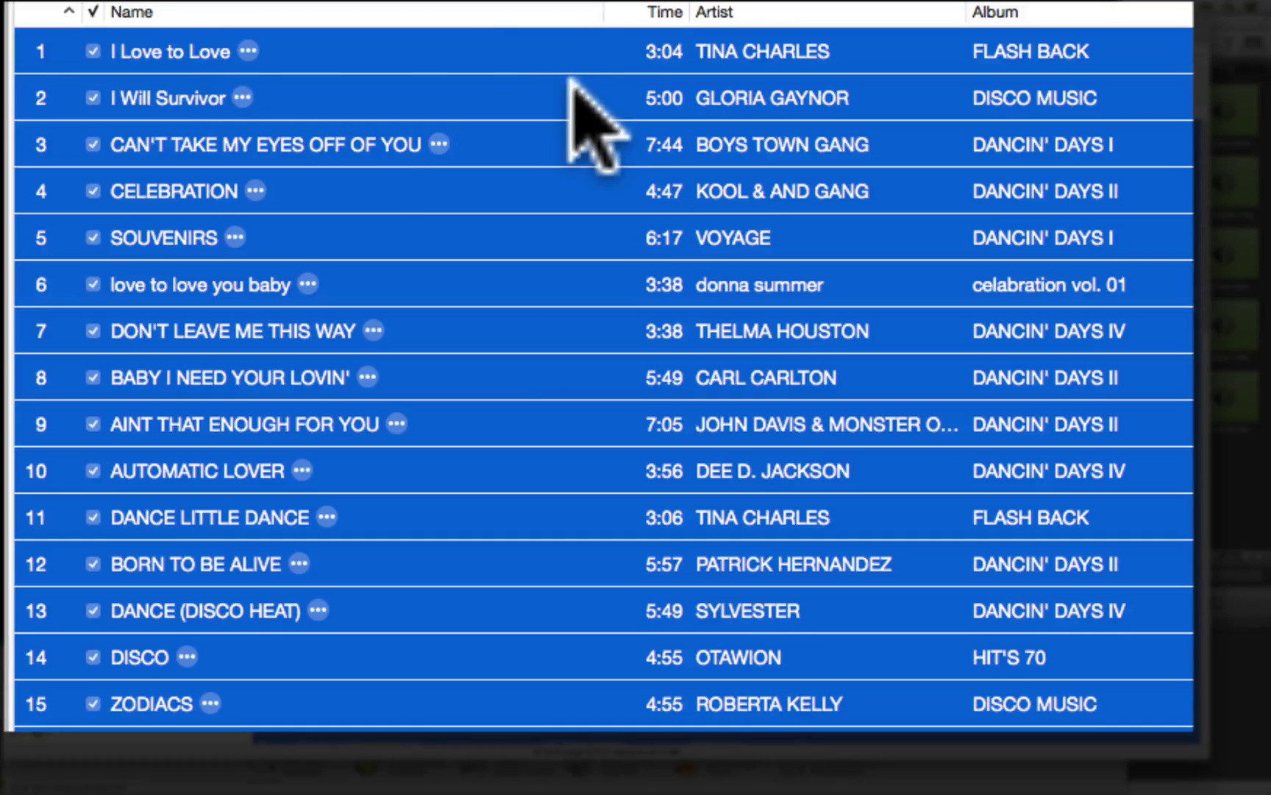